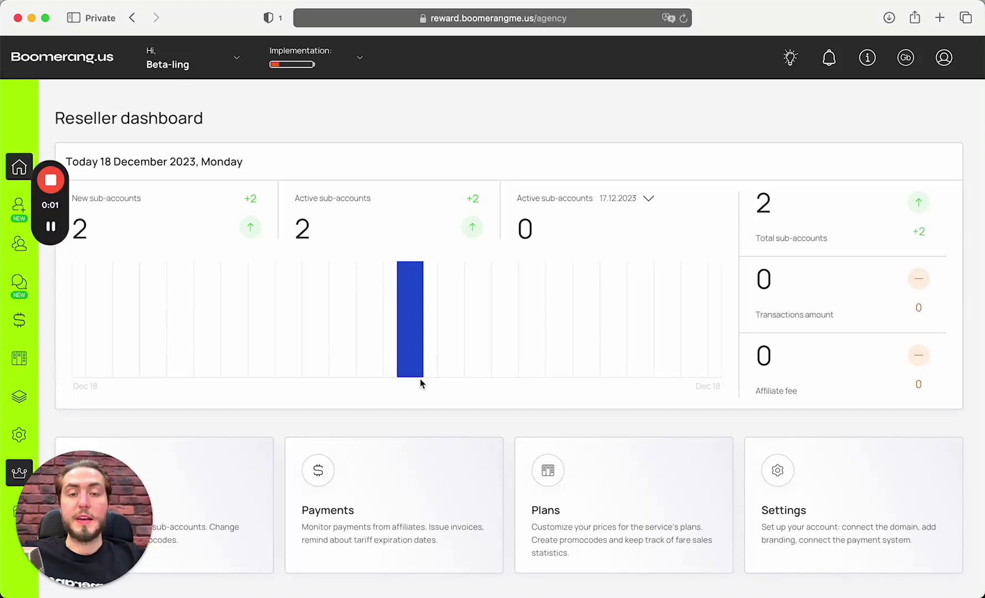
# Step: Reach the Prospecting (new sub-account) icon in the reseller dashboard's left sidebar
pyautogui.moveTo(418, 319)
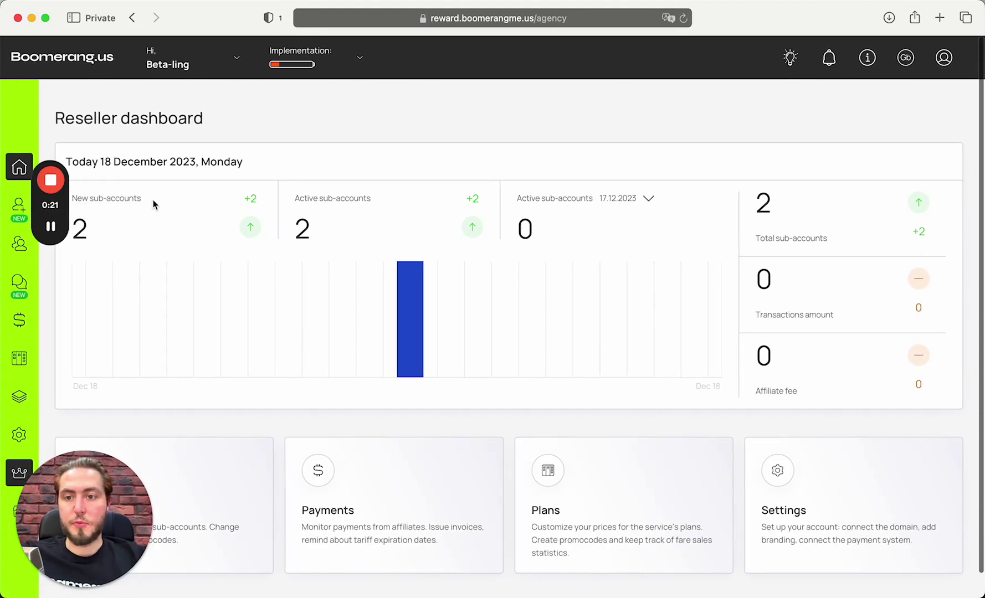
pyautogui.click(19, 205)
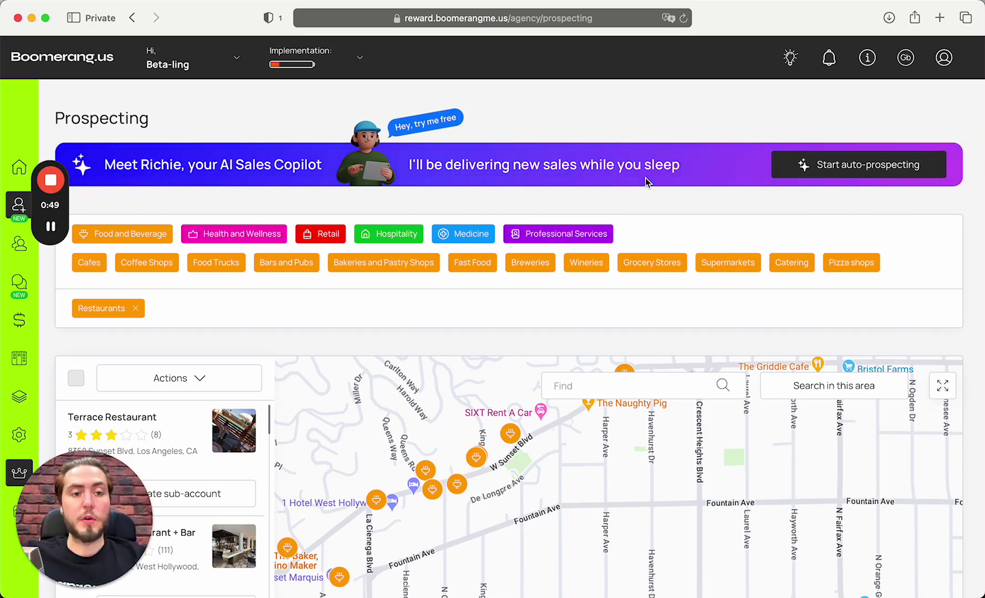
pyautogui.scroll(-3, 645, 178)
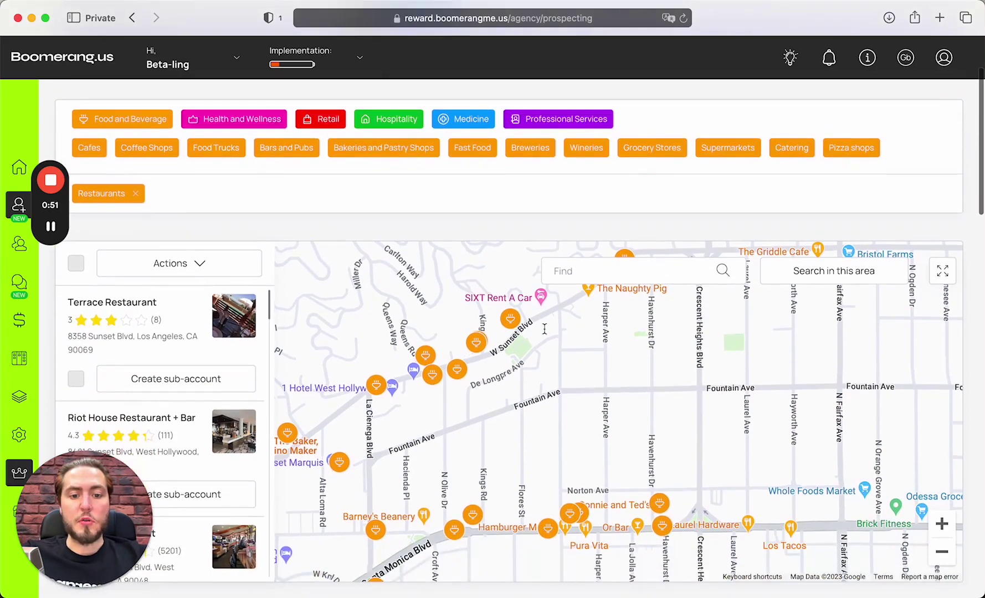
pyautogui.scroll(2, 523, 334)
pyautogui.scroll(-2, 523, 334)
pyautogui.scroll(-3, 564, 204)
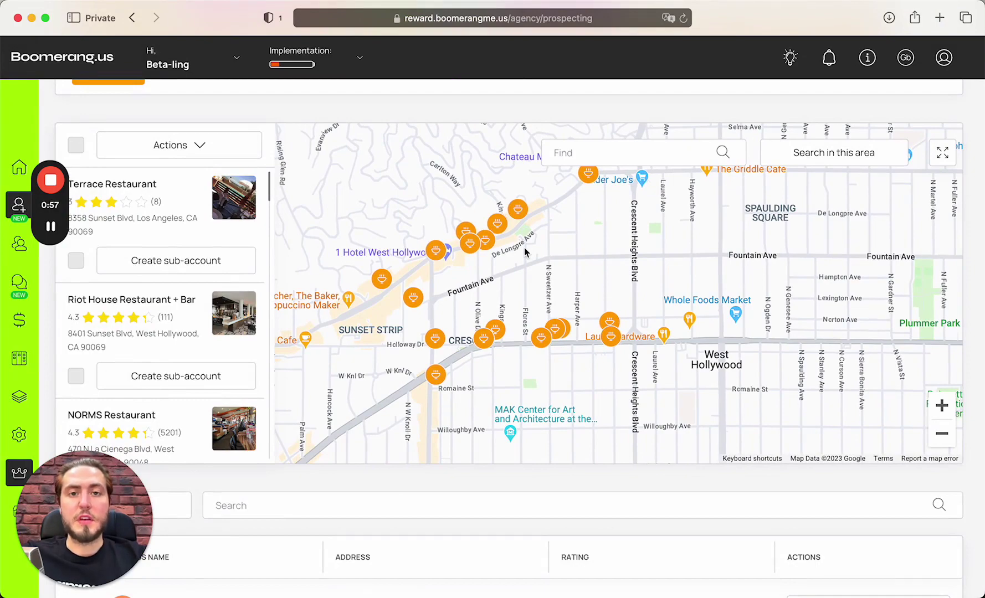
pyautogui.scroll(-5, 378, 559)
pyautogui.scroll(4, 377, 558)
pyautogui.scroll(8, 378, 559)
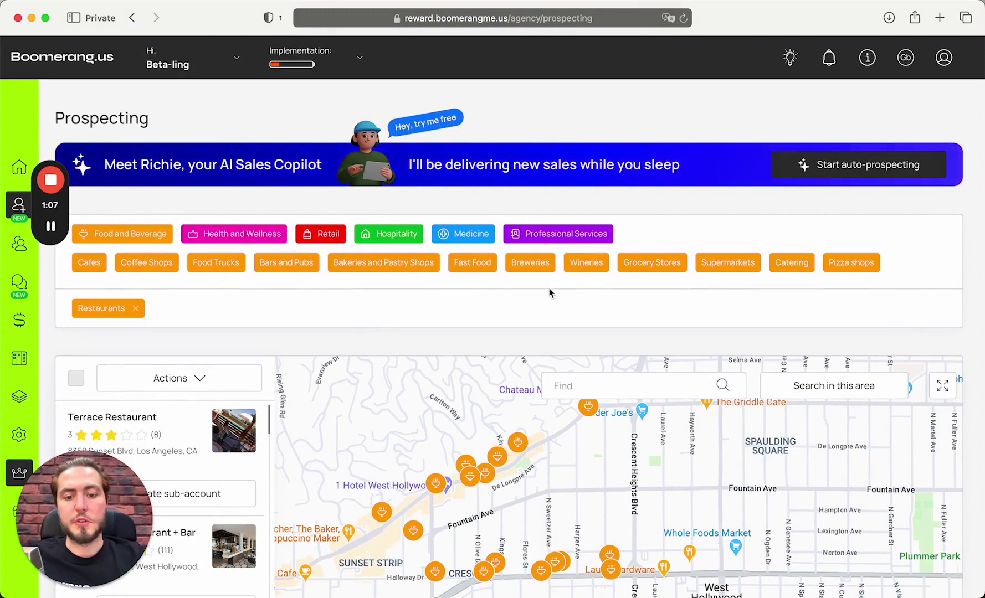
pyautogui.scroll(-2, 549, 293)
pyautogui.scroll(1, 457, 329)
pyautogui.scroll(1, 472, 219)
pyautogui.scroll(1, 472, 219)
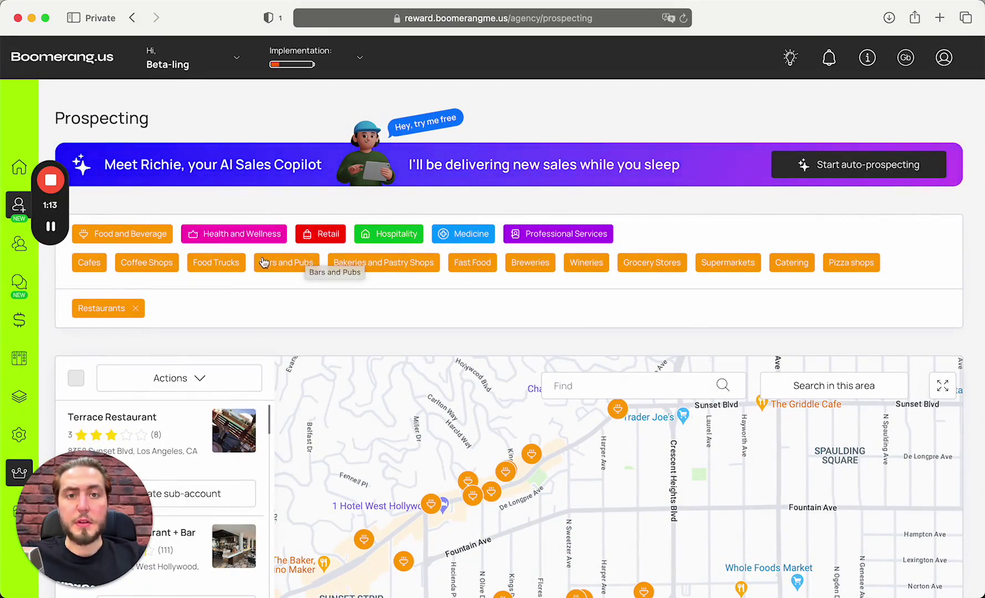
# Step: Start AI auto-prospecting with Coffee Shops replacing Restaurants as the filter, declining location sharing
pyautogui.click(853, 166)
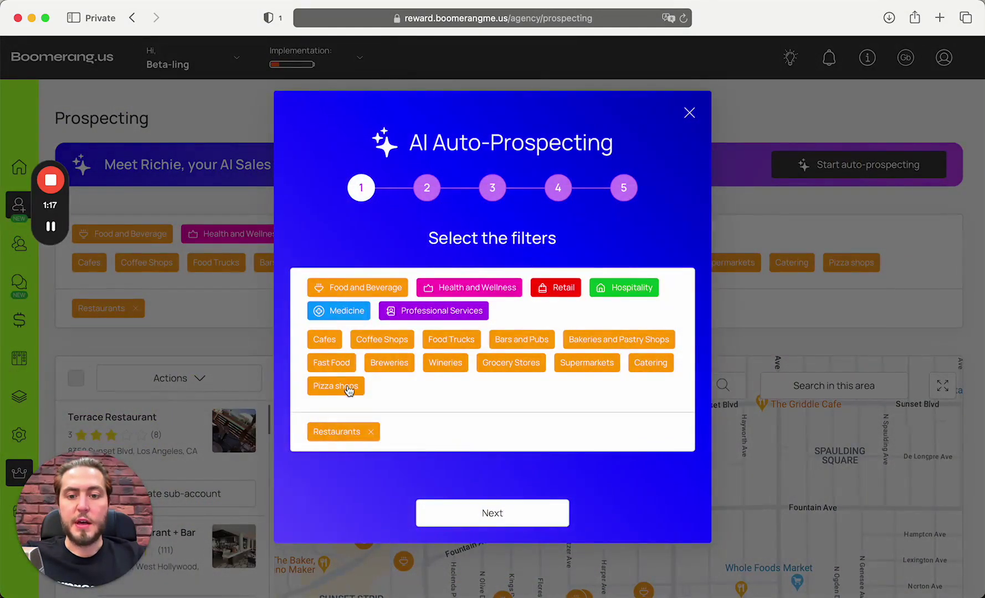
pyautogui.click(371, 431)
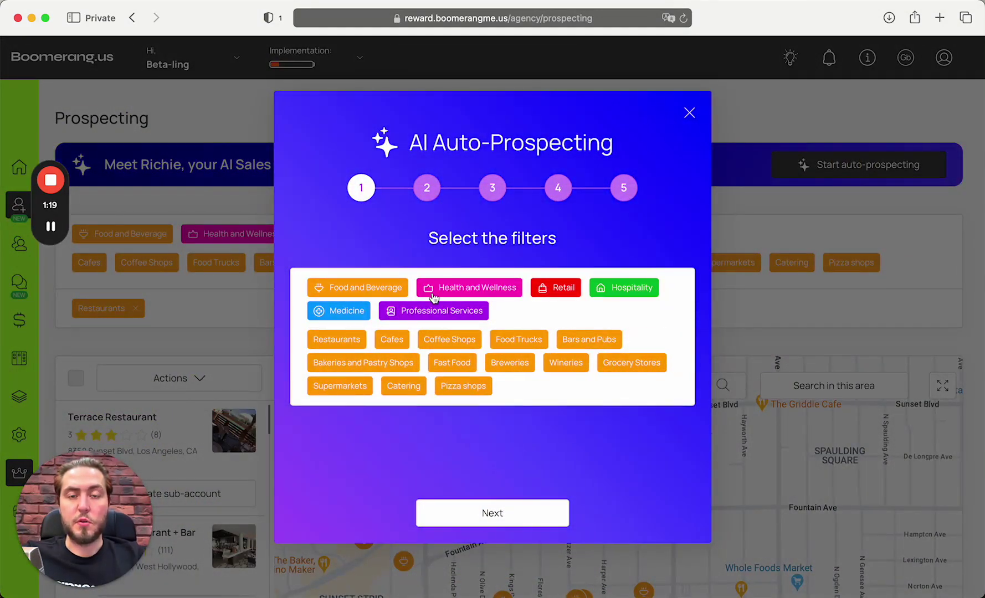
pyautogui.click(460, 339)
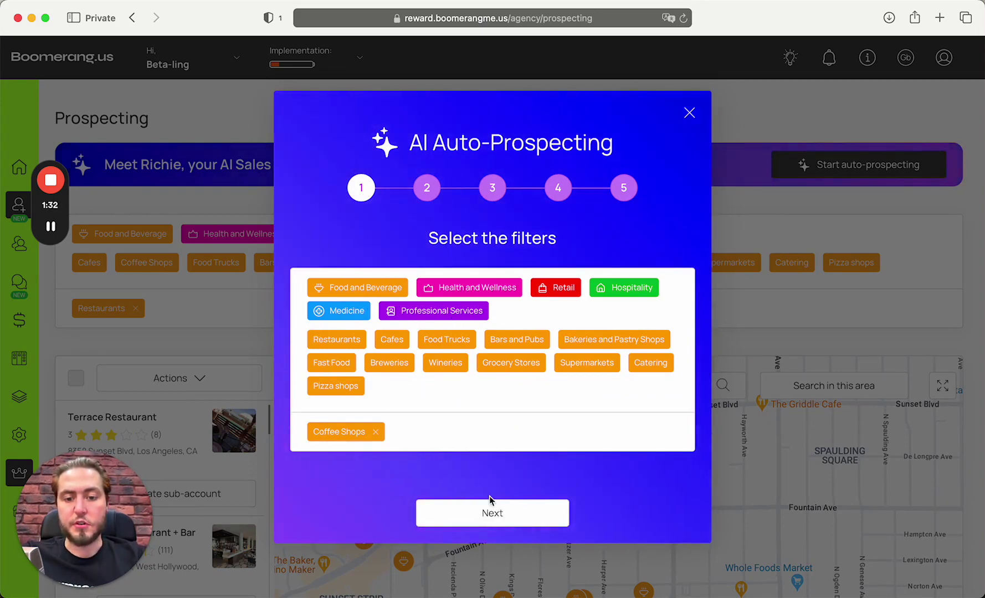
pyautogui.click(493, 514)
pyautogui.click(460, 351)
# Step: Pan the map over West Hollywood's Spaulding Square area and search for coffee shops there
pyautogui.scroll(-3, 454, 346)
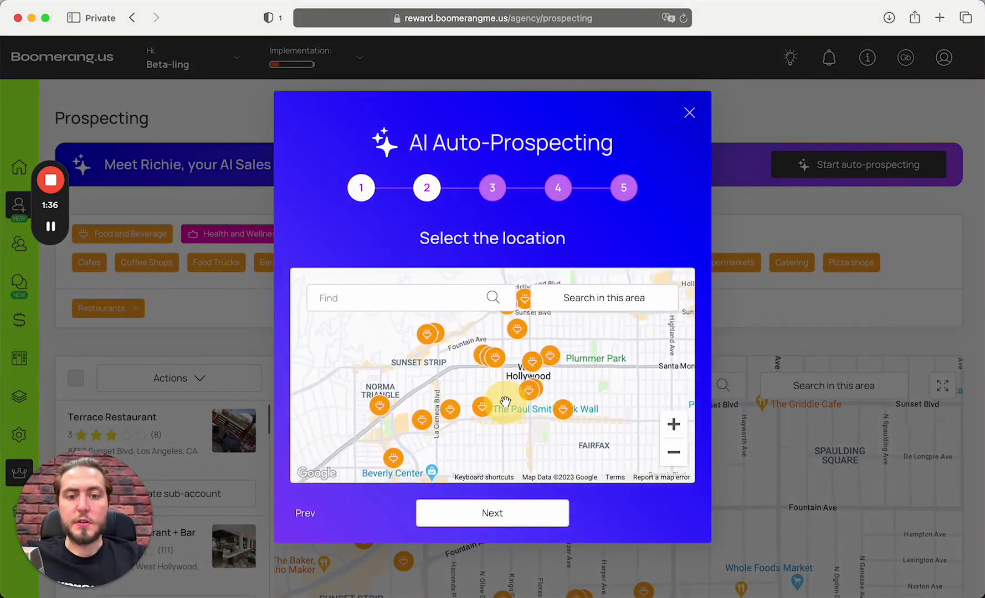
pyautogui.moveTo(518, 379); pyautogui.dragTo(525, 388)
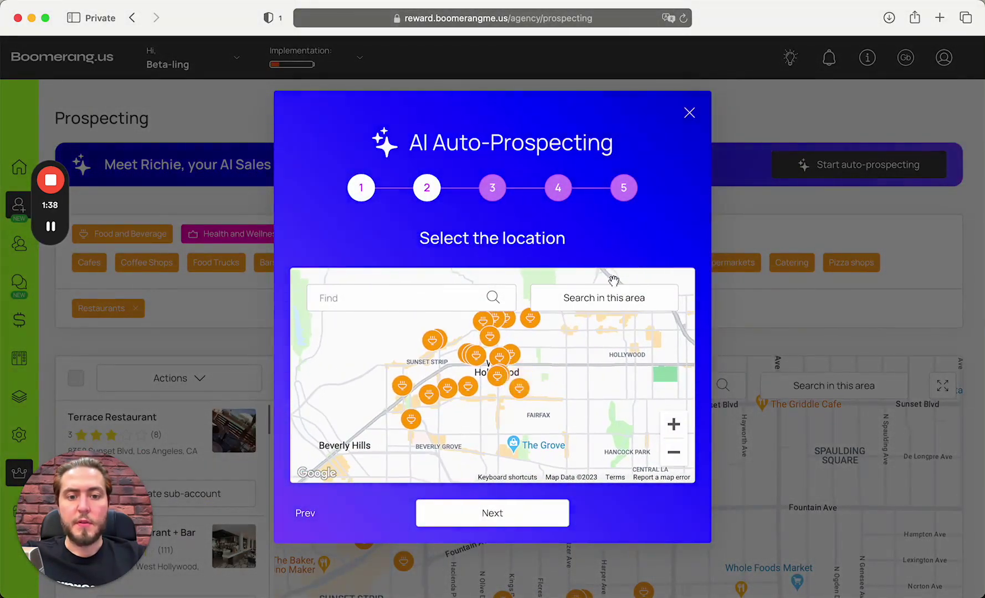
pyautogui.click(616, 302)
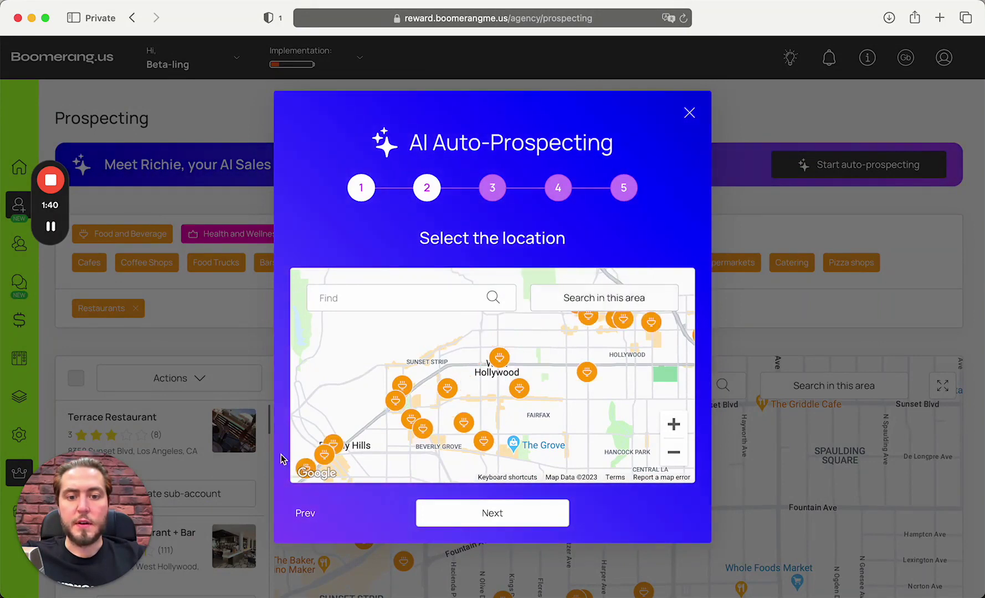
pyautogui.scroll(5, 491, 367)
pyautogui.moveTo(576, 378); pyautogui.dragTo(650, 370)
pyautogui.moveTo(517, 347); pyautogui.dragTo(525, 462)
pyautogui.click(587, 297)
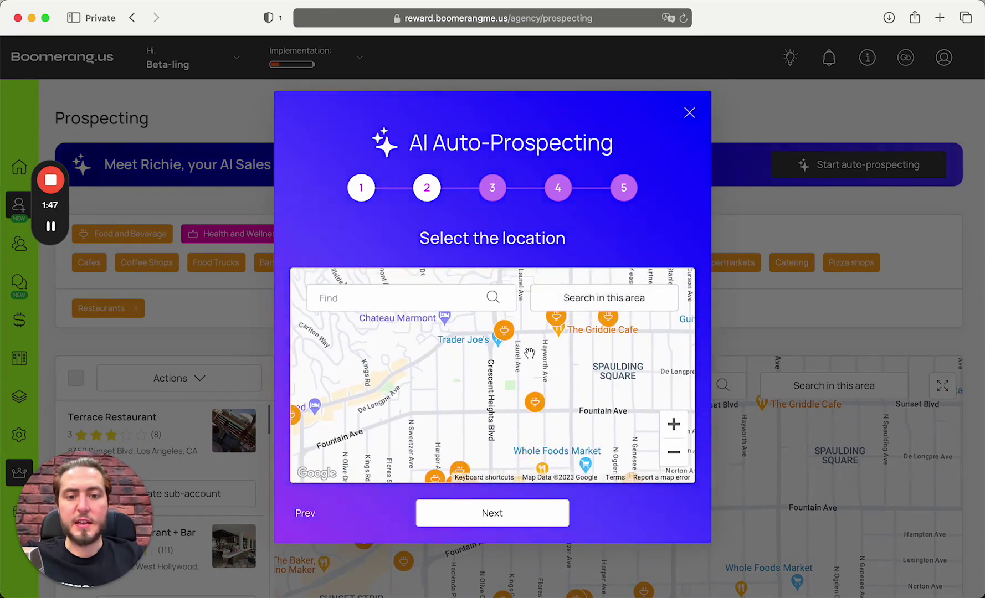
# Step: Recentre the map around Hollywood and rerun the coffee-shop search for that view
pyautogui.scroll(-2, 535, 353)
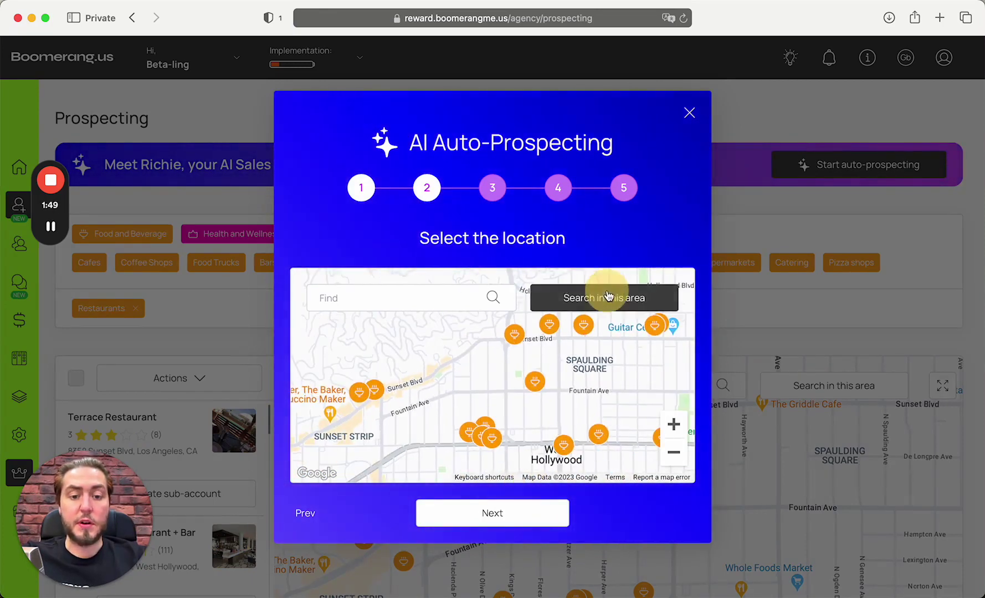
pyautogui.click(601, 298)
pyautogui.scroll(-2, 487, 357)
pyautogui.moveTo(478, 376); pyautogui.dragTo(535, 372)
pyautogui.scroll(1, 535, 373)
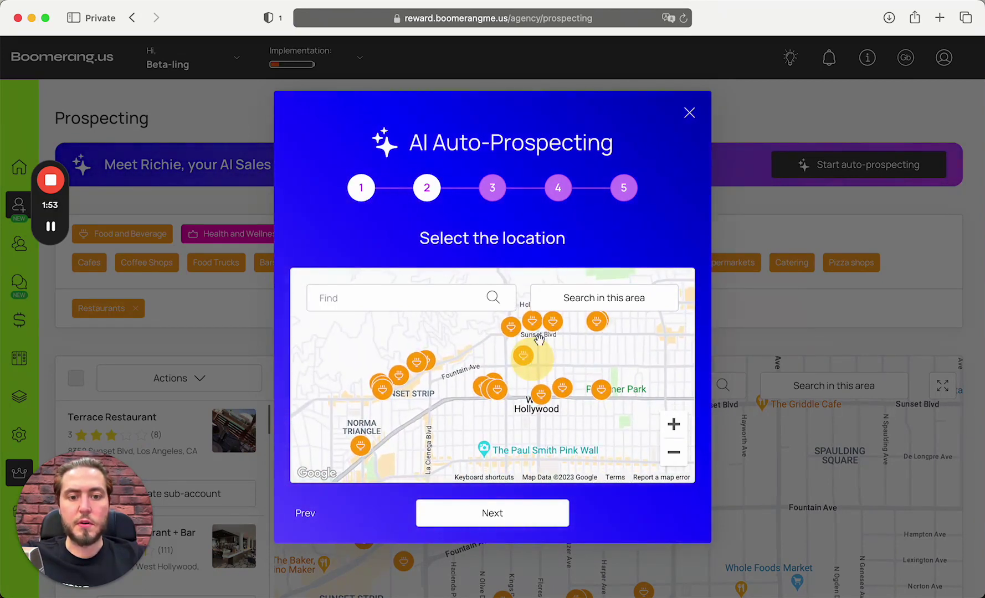
pyautogui.click(576, 294)
# Step: Move past the snapshot step with Food and Beverage kept, reaching the found coffee companies list
pyautogui.click(486, 515)
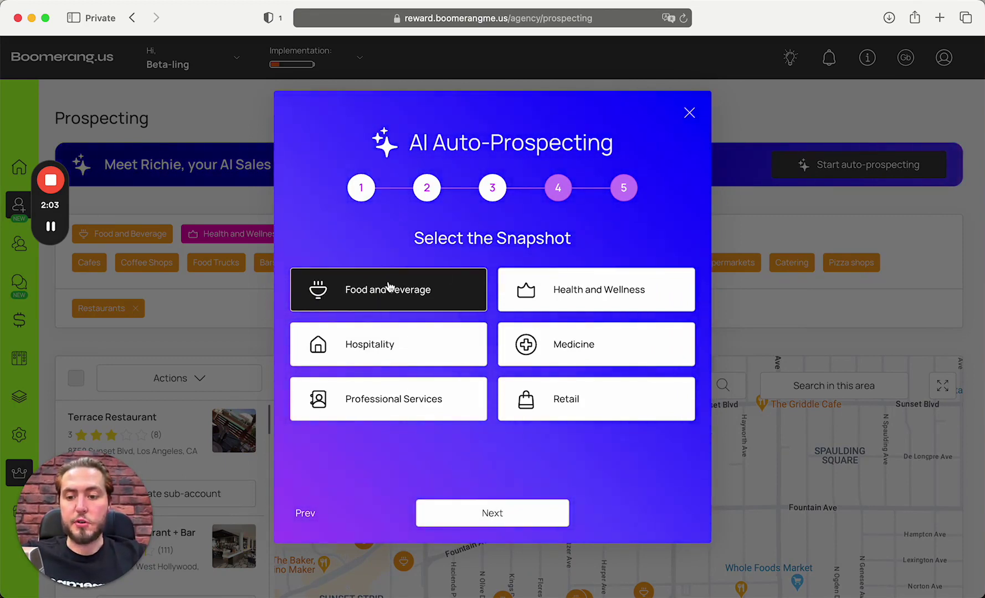
pyautogui.click(538, 516)
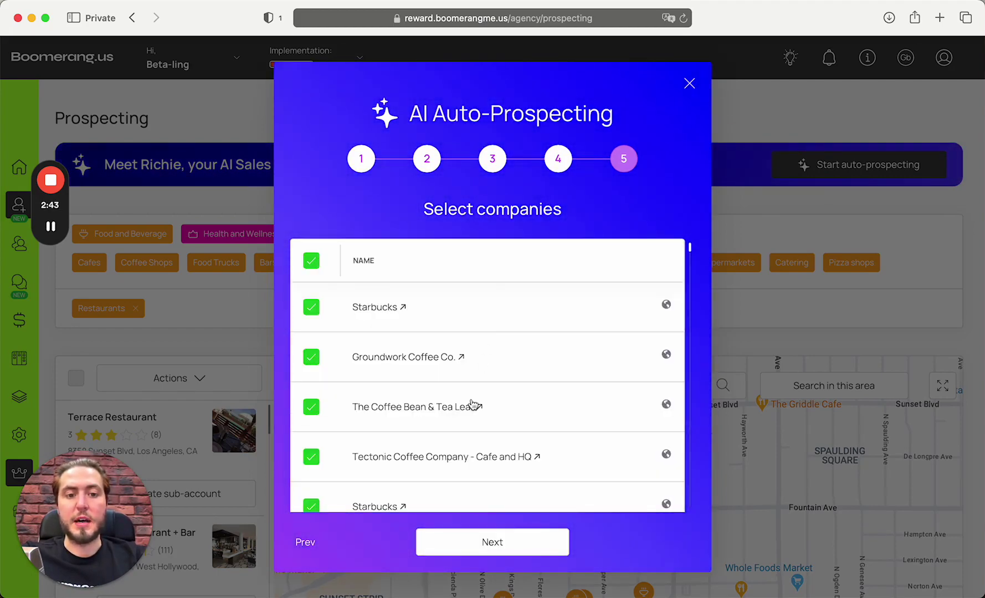
# Step: Uncheck the first Starbucks and The Coffee Bean & Tea Leaf in the company list
pyautogui.scroll(-3, 495, 320)
pyautogui.scroll(3, 494, 319)
pyautogui.scroll(-10, 495, 319)
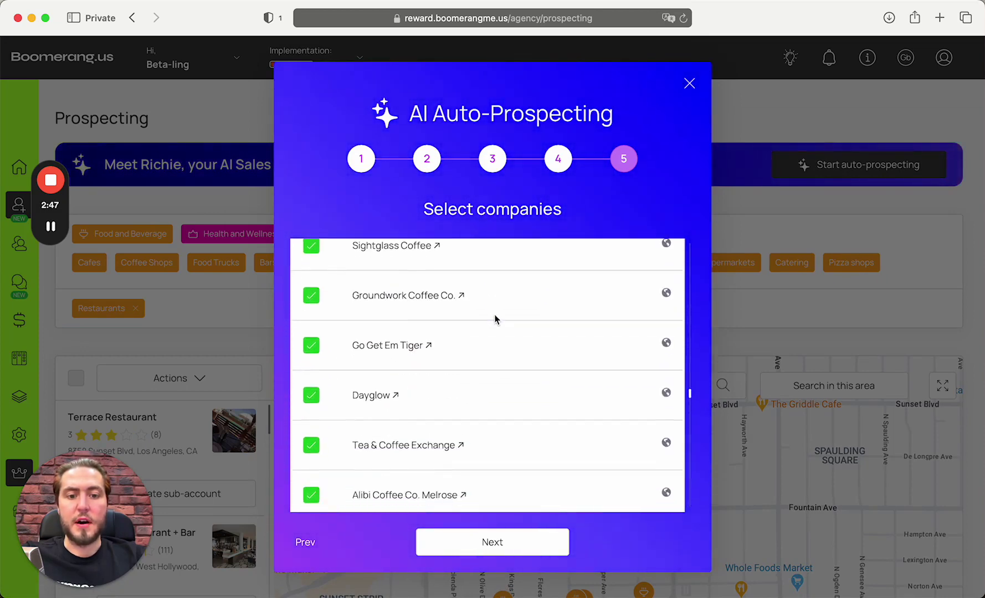
pyautogui.scroll(-5, 495, 319)
pyautogui.scroll(8, 495, 319)
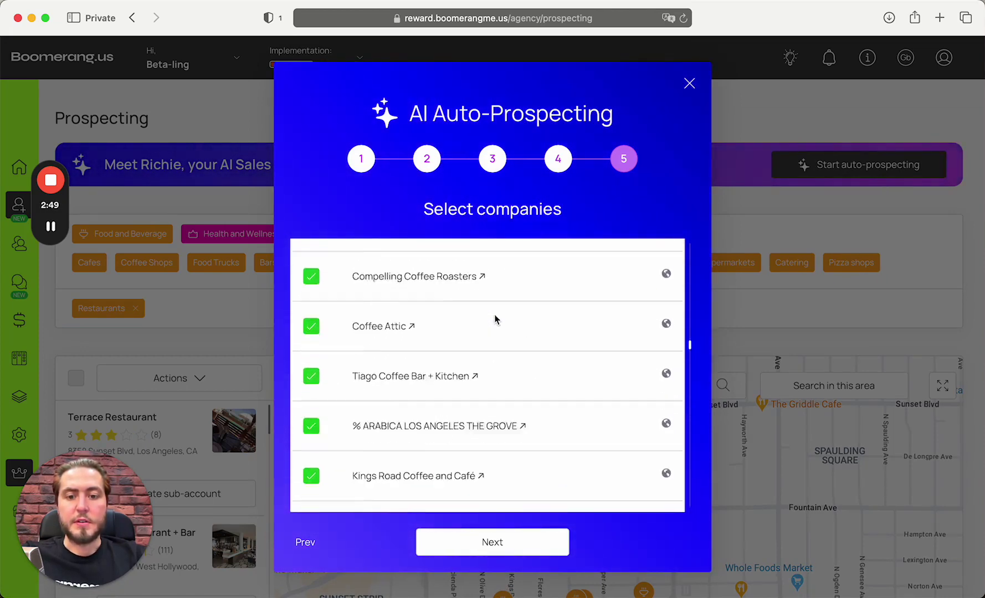
pyautogui.scroll(5, 494, 320)
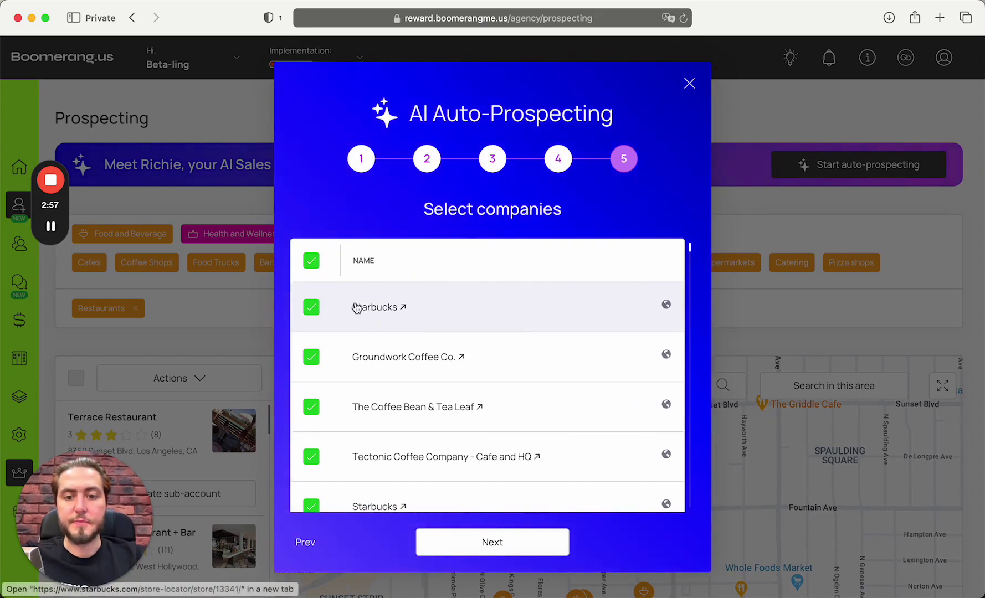
pyautogui.click(312, 308)
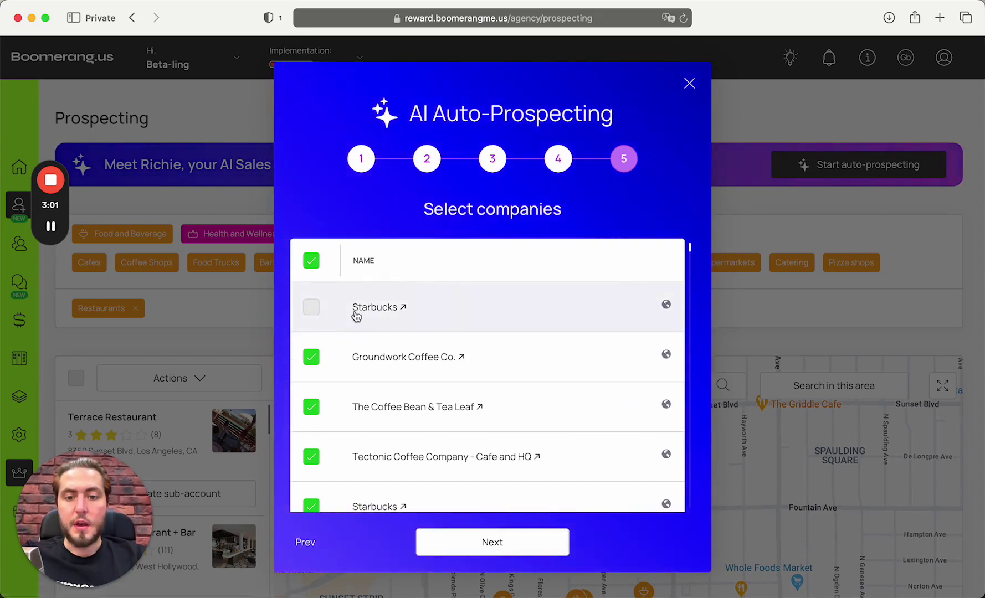
pyautogui.scroll(-2, 354, 314)
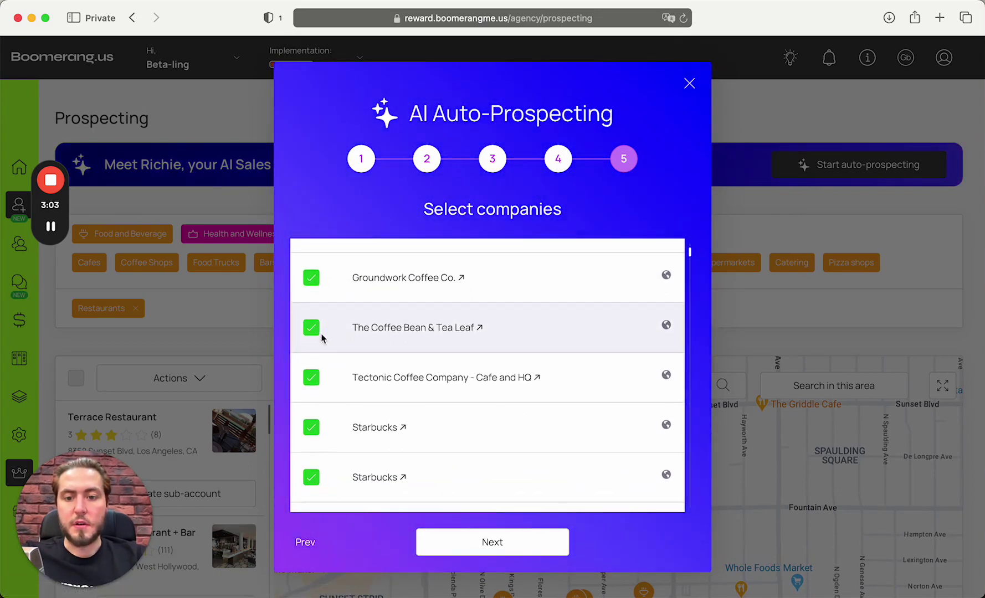
pyautogui.click(310, 327)
# Step: Uncheck six more Starbucks locations, keeping independents like Javista, Verve and La Colombe selected
pyautogui.scroll(-2, 365, 319)
pyautogui.scroll(-1, 363, 334)
pyautogui.click(308, 308)
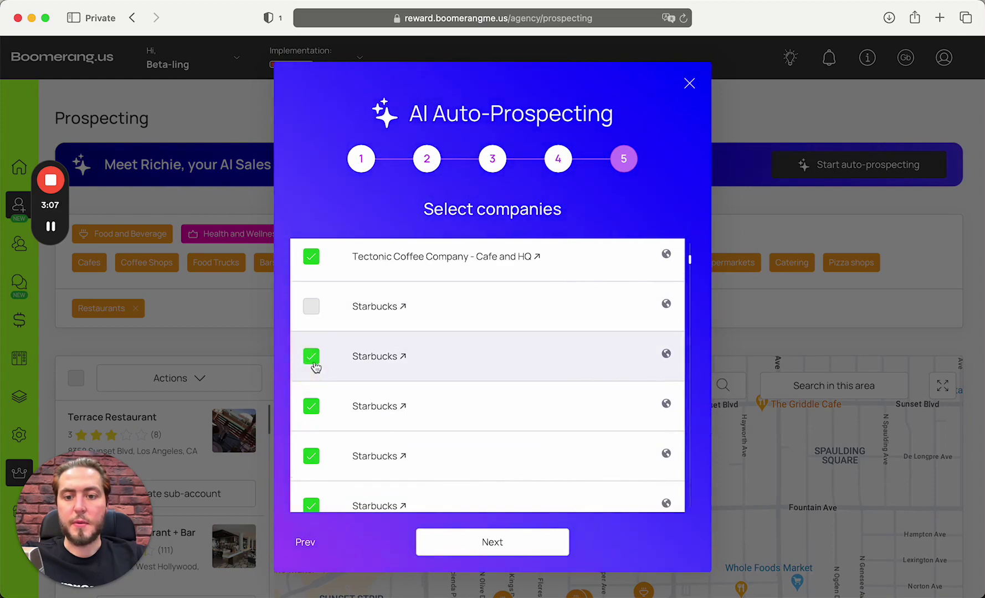
pyautogui.click(315, 364)
pyautogui.click(313, 410)
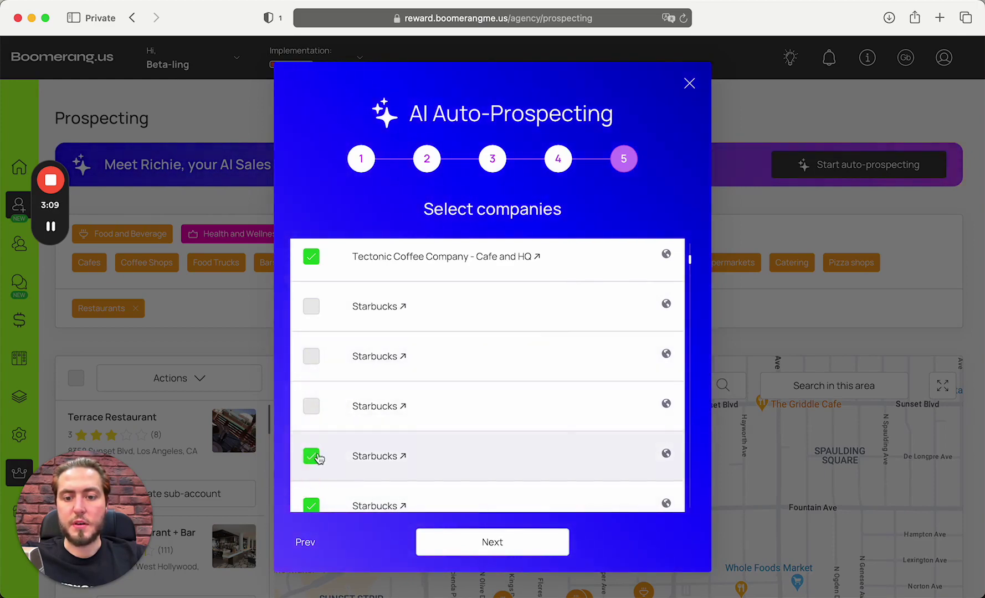
pyautogui.scroll(-3, 324, 404)
pyautogui.click(313, 392)
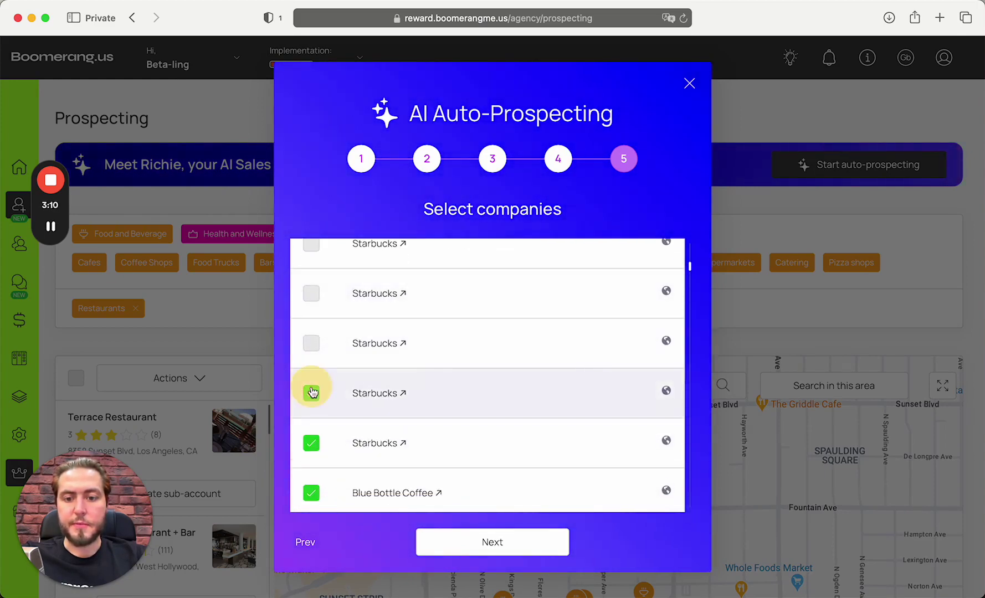
pyautogui.click(314, 443)
pyautogui.scroll(-1, 314, 446)
pyautogui.scroll(-5, 313, 447)
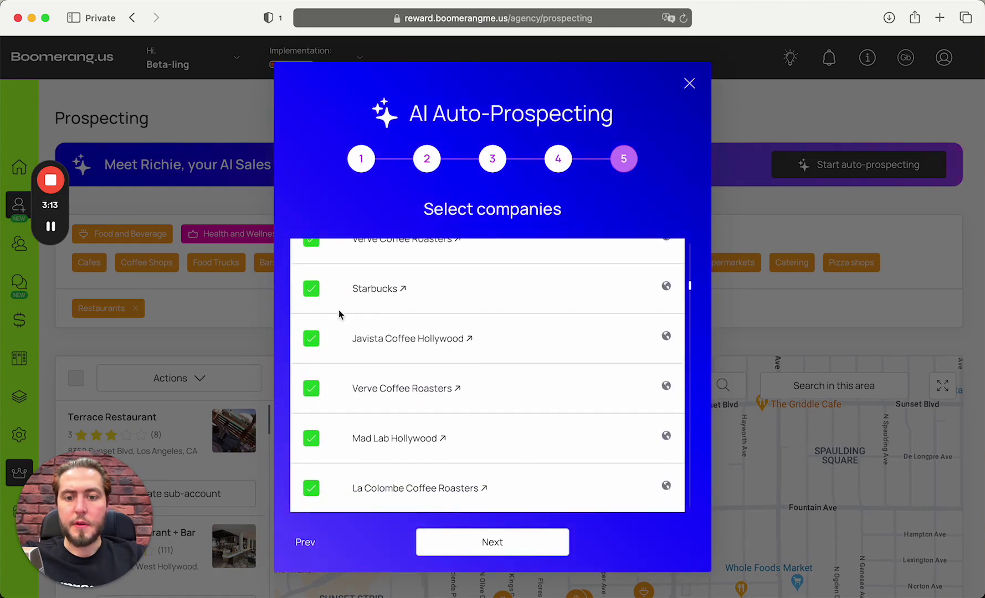
pyautogui.click(313, 288)
pyautogui.scroll(-2, 411, 315)
pyautogui.scroll(3, 411, 315)
pyautogui.scroll(-1, 424, 374)
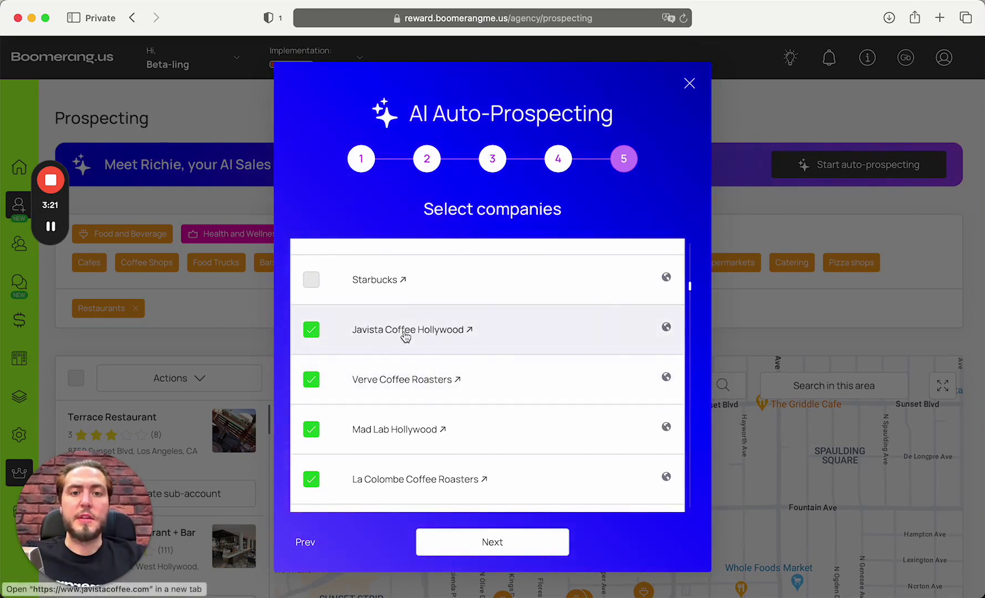
# Step: Open Javista Coffee Hollywood's website in a new tab and accept its cookie notice
pyautogui.click(405, 336)
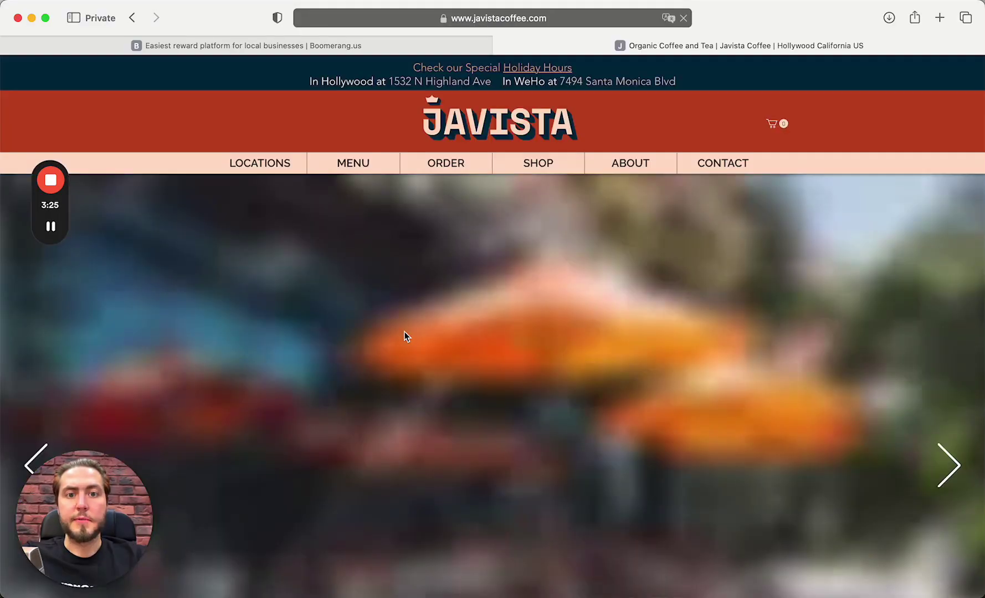
pyautogui.scroll(-10, 404, 333)
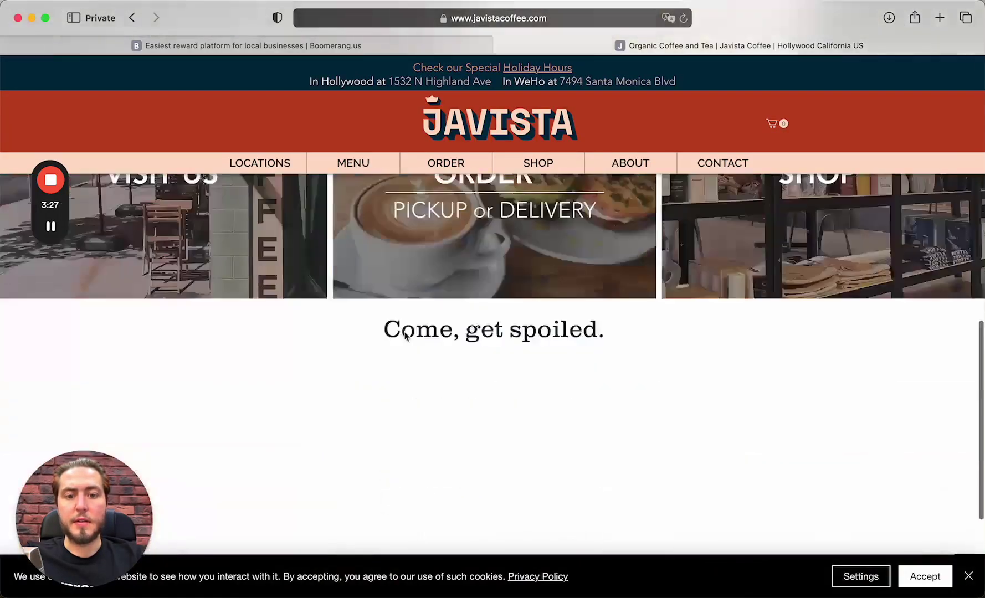
pyautogui.scroll(-5, 404, 336)
pyautogui.scroll(15, 405, 336)
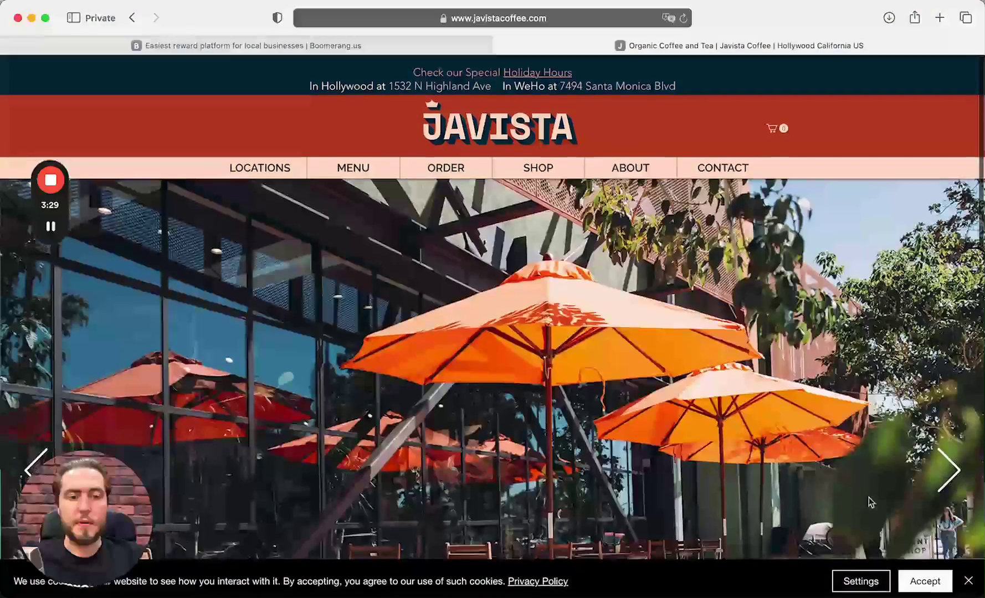
pyautogui.click(928, 586)
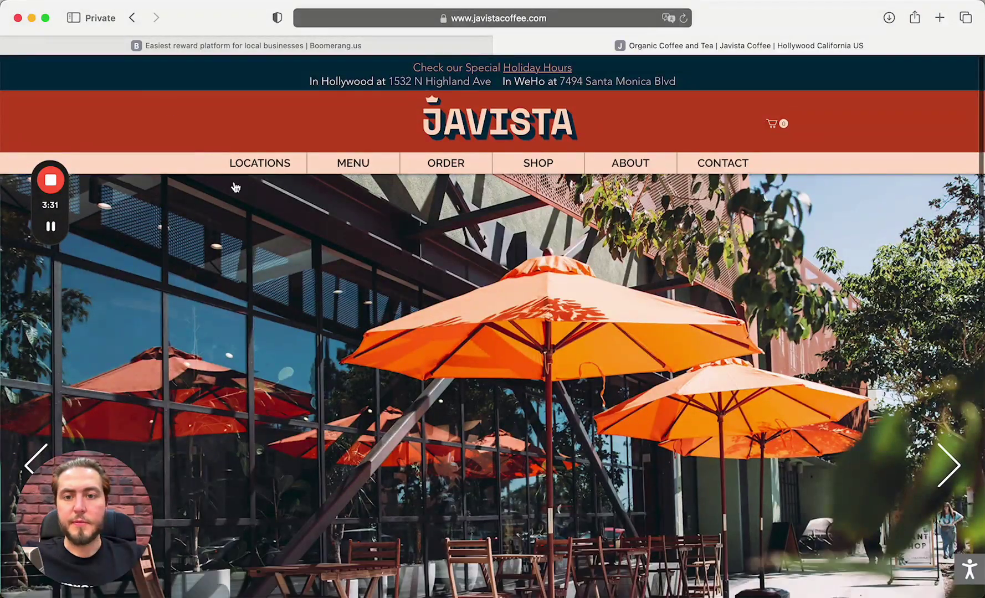
# Step: Browse Javista's Hollywood menu, then close the website's tab
pyautogui.moveTo(355, 163)
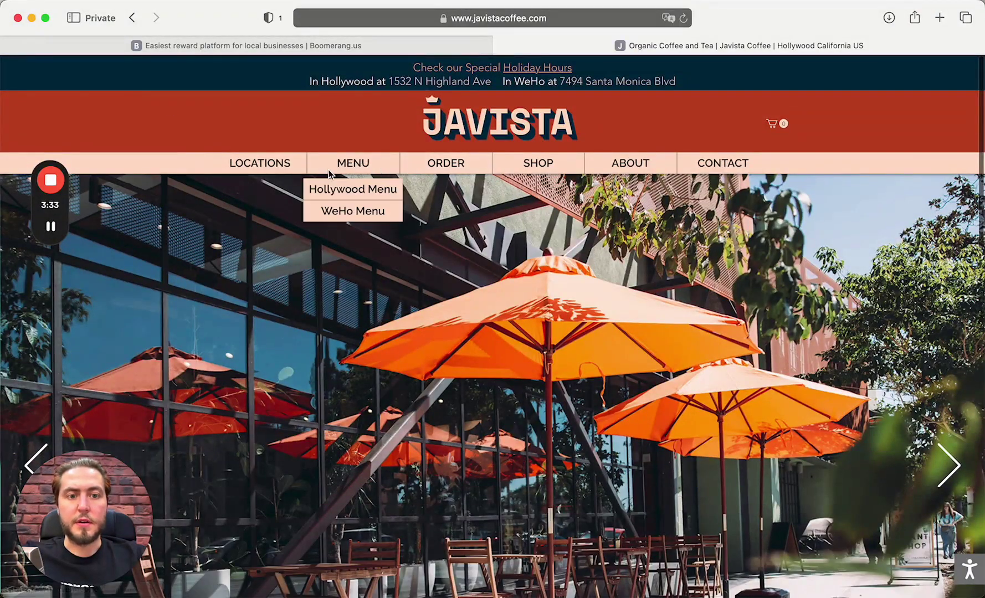
pyautogui.click(369, 191)
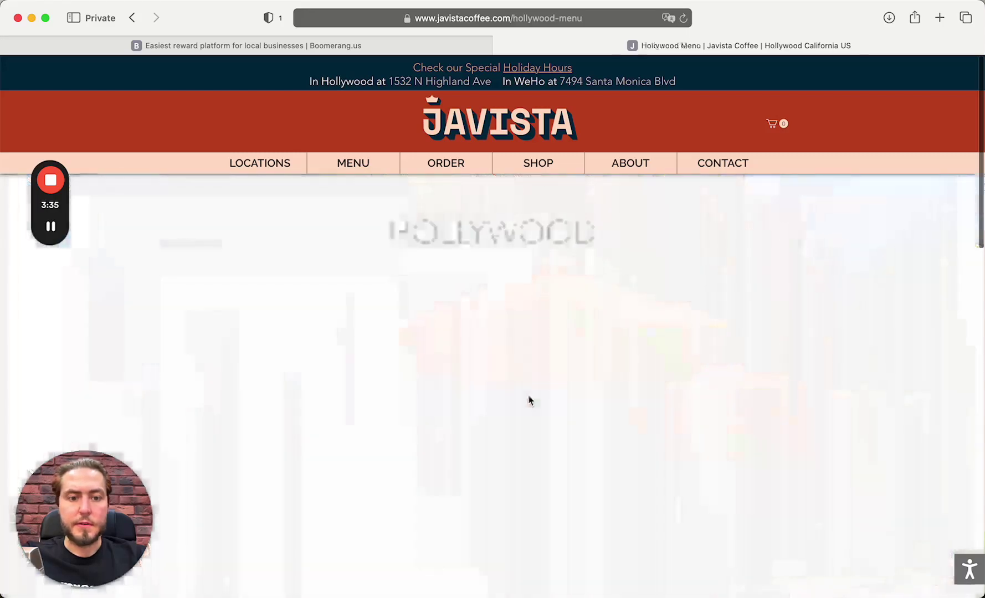
pyautogui.scroll(-2, 529, 400)
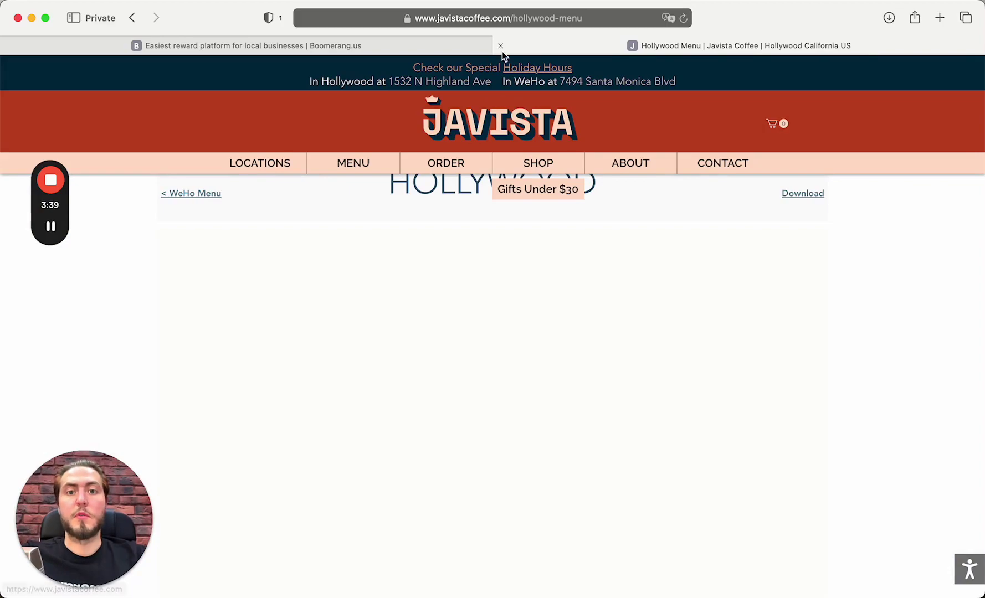
pyautogui.scroll(-15, 484, 375)
pyautogui.scroll(15, 486, 374)
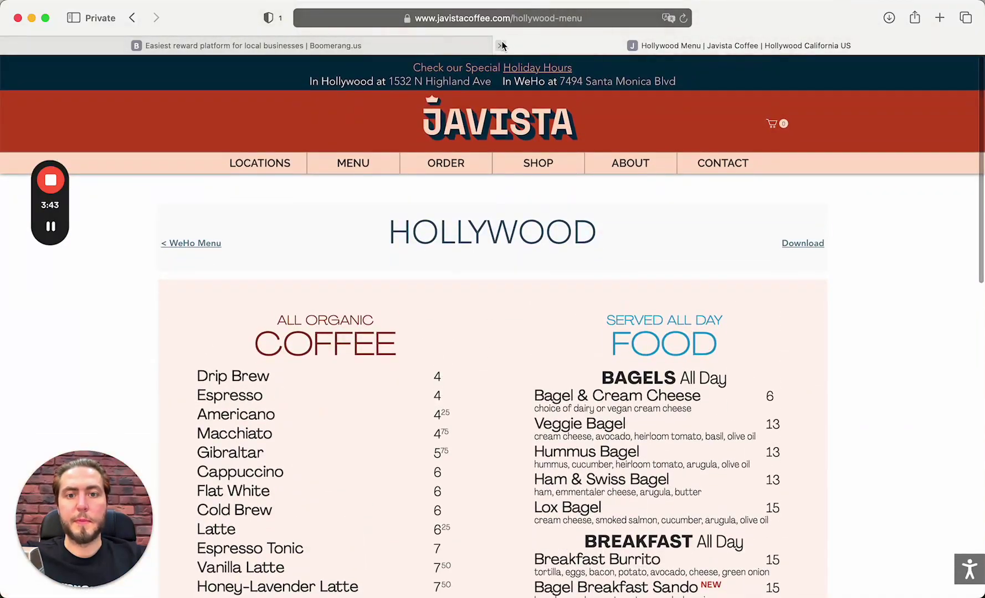
pyautogui.click(502, 45)
# Step: Uncheck two more Starbucks entries further down the company list
pyautogui.scroll(-2, 491, 379)
pyautogui.scroll(-7, 491, 379)
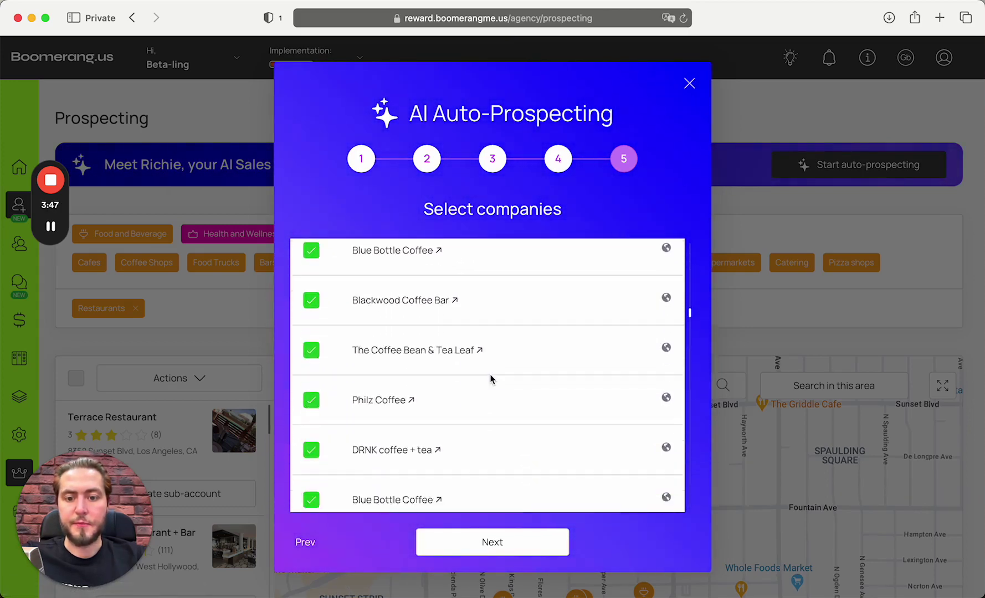
pyautogui.scroll(-10, 490, 379)
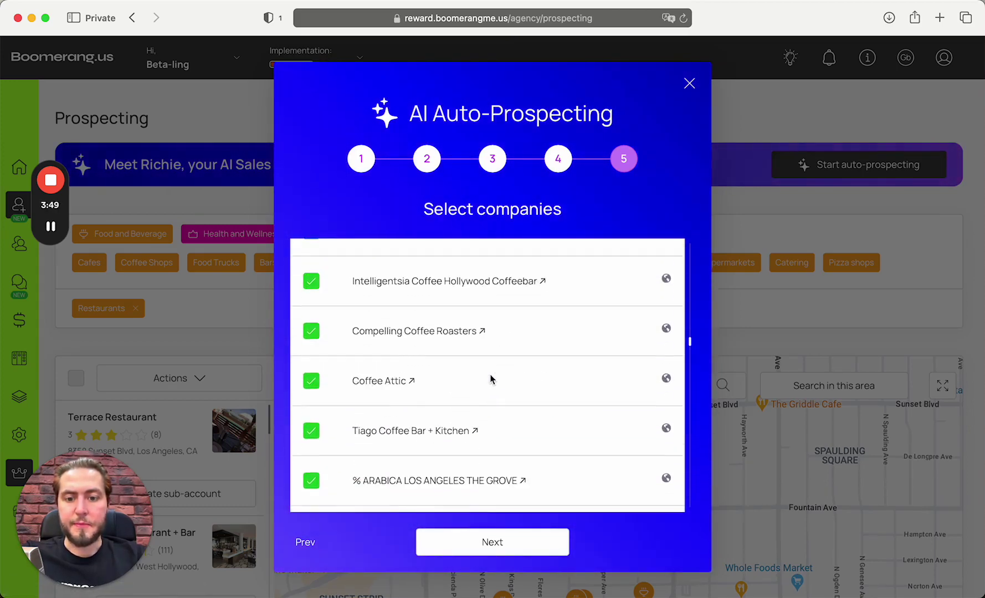
pyautogui.scroll(-10, 491, 379)
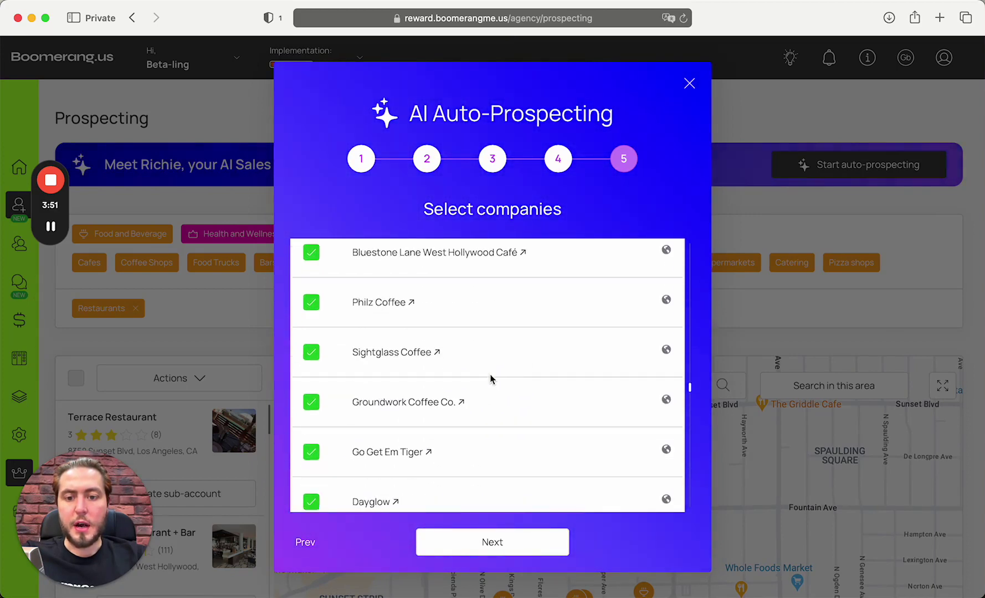
pyautogui.scroll(-10, 490, 379)
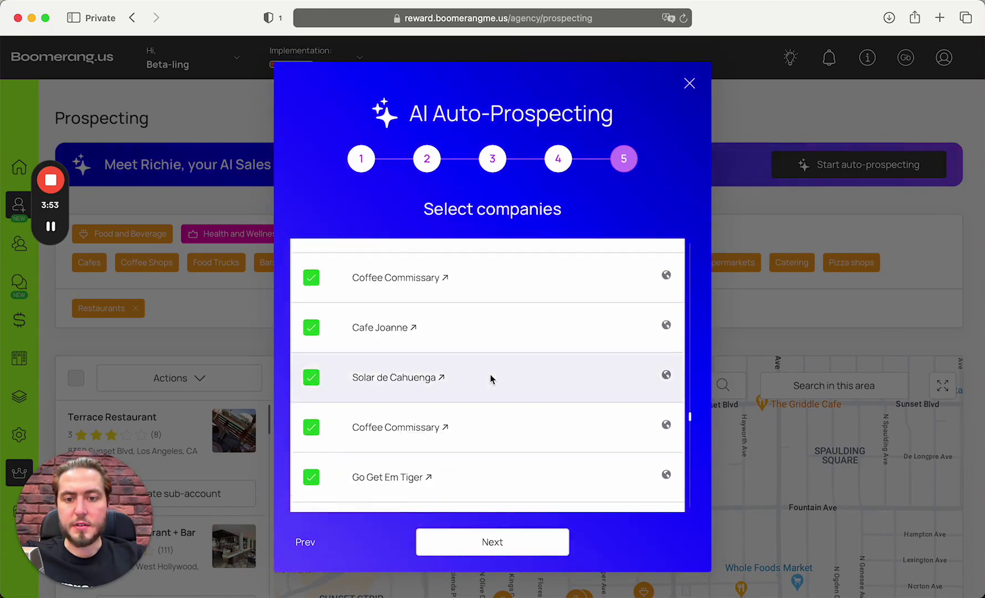
pyautogui.scroll(-6, 490, 379)
pyautogui.scroll(2, 332, 381)
pyautogui.click(312, 425)
pyautogui.scroll(-9, 447, 330)
pyautogui.scroll(-14, 447, 332)
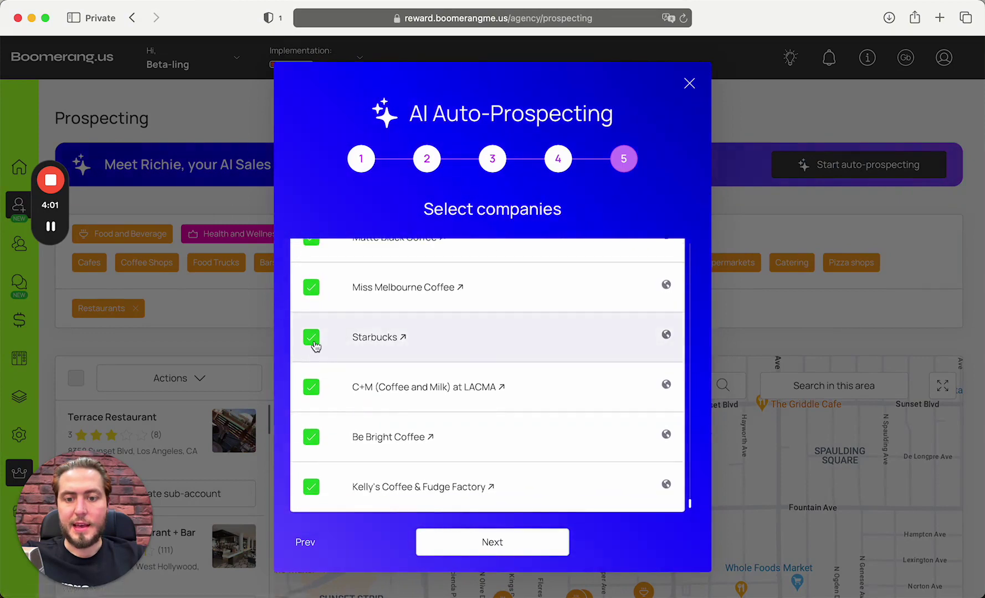
pyautogui.click(312, 337)
pyautogui.scroll(1, 440, 488)
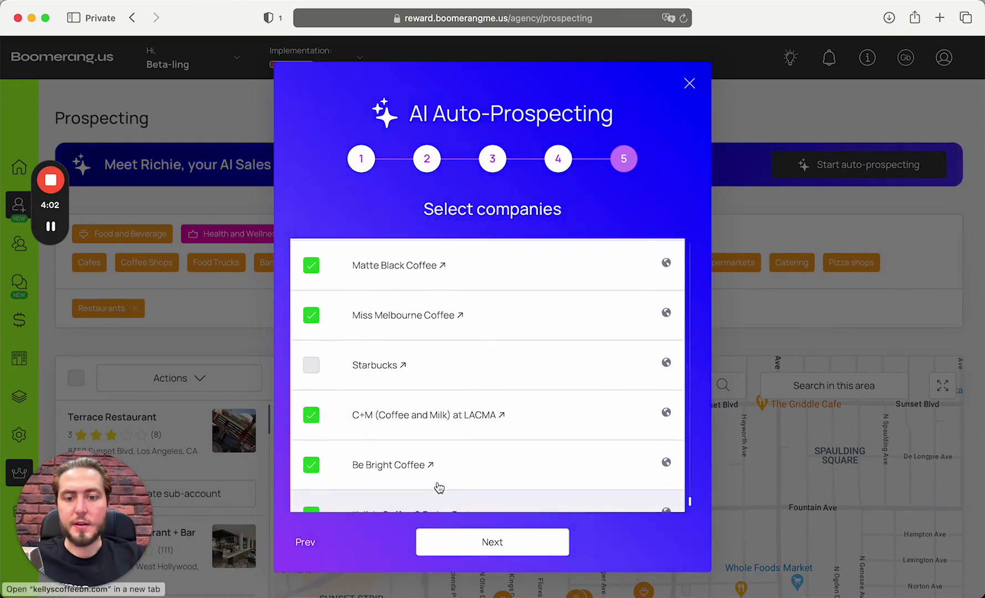
# Step: Confirm the selected coffee shops and bring up the example prospecting email
pyautogui.click(516, 551)
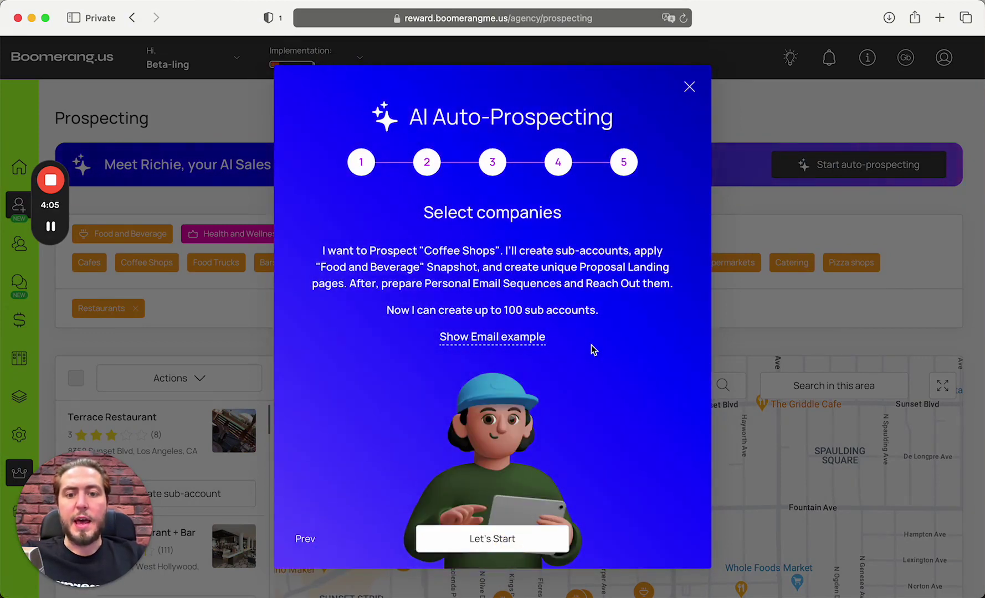
pyautogui.click(538, 339)
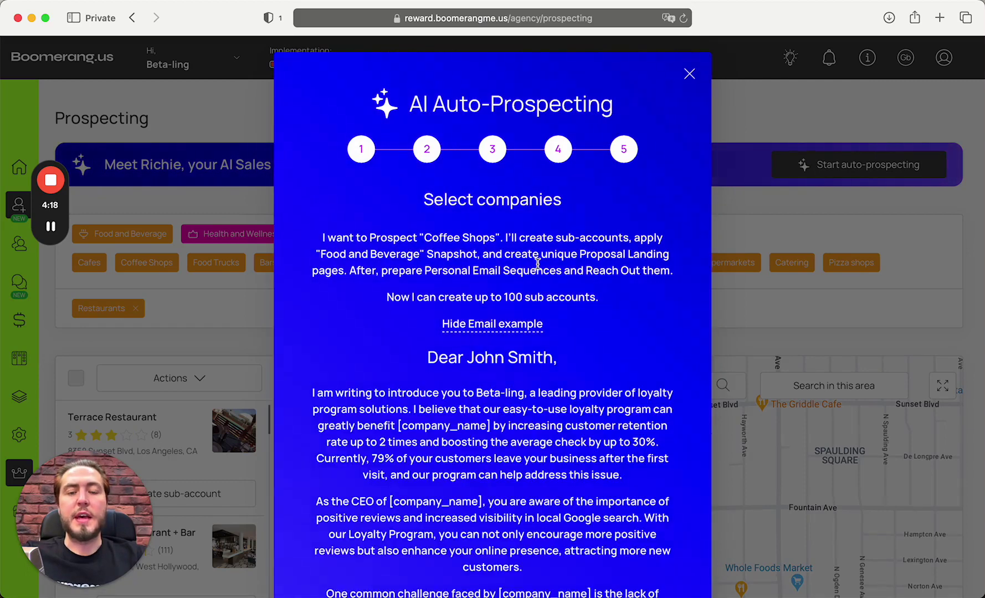
pyautogui.scroll(-2, 538, 264)
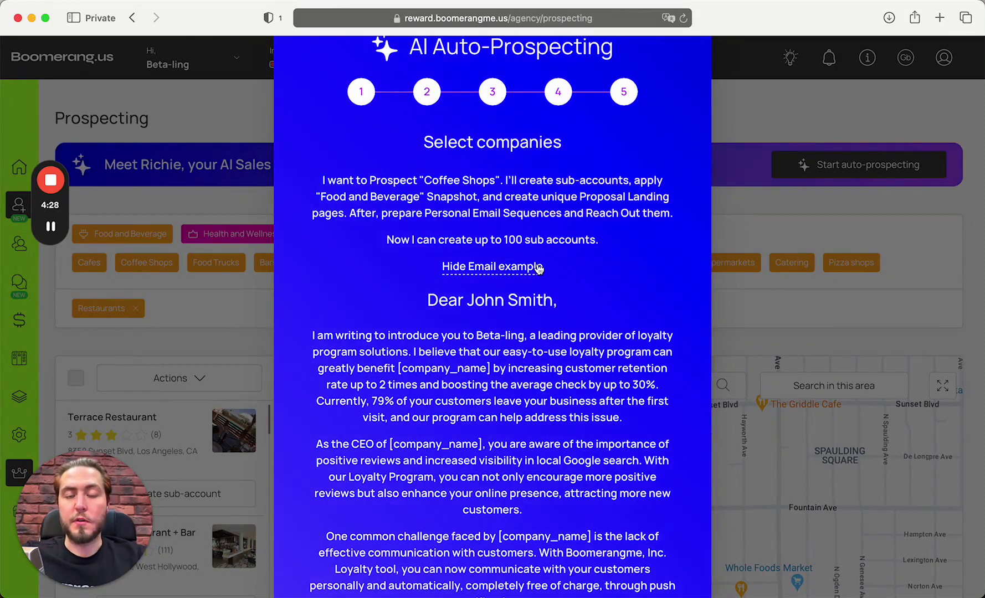
pyautogui.scroll(-5, 539, 268)
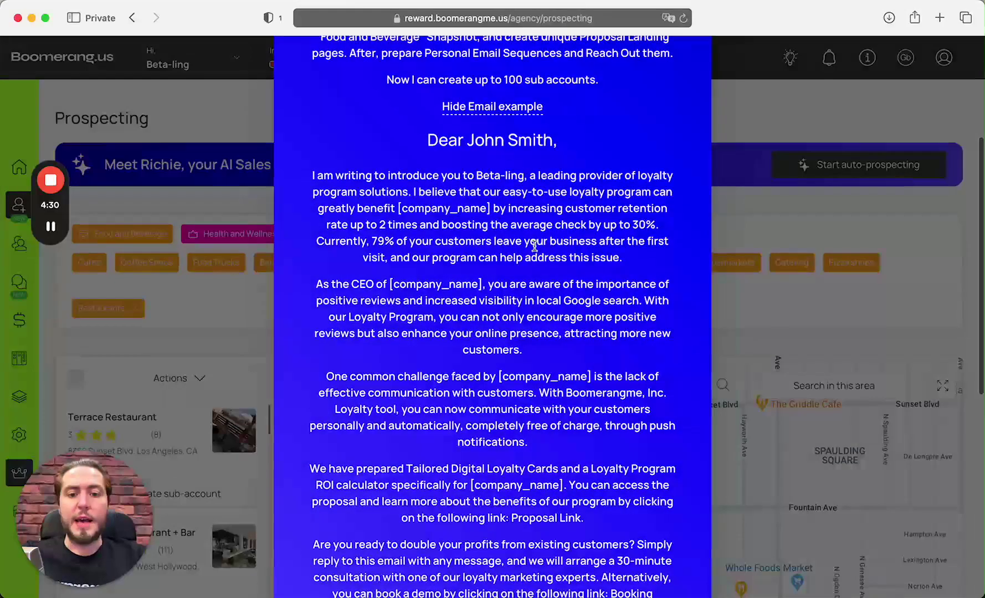
pyautogui.scroll(-1, 427, 204)
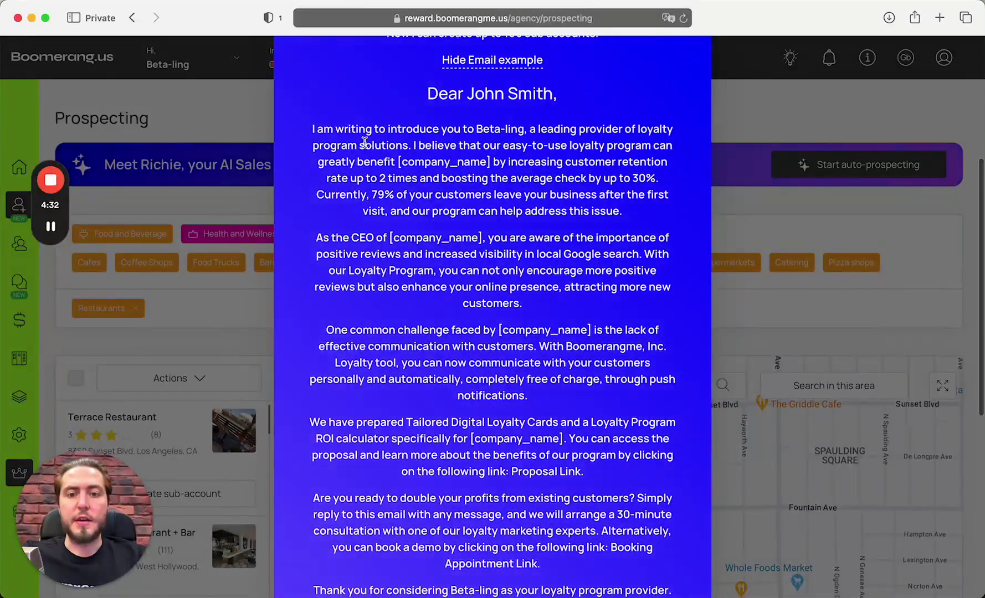
pyautogui.scroll(-1, 378, 133)
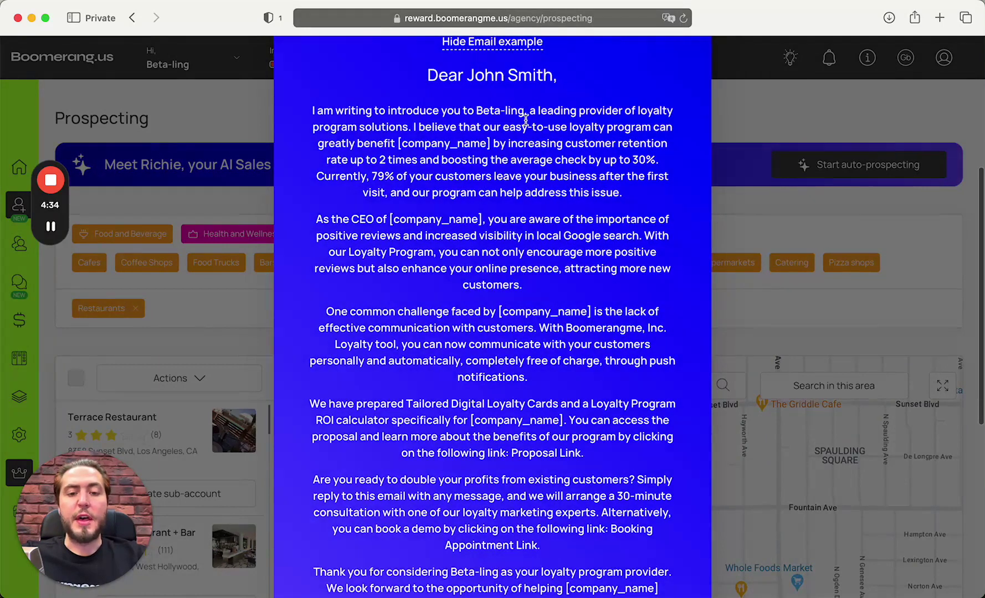
# Step: Highlight the email's 79% customer-loss sentence, retention-rate claim and [company_name] placeholder
pyautogui.moveTo(352, 178); pyautogui.dragTo(491, 178)
pyautogui.click(463, 201)
pyautogui.scroll(-1, 549, 200)
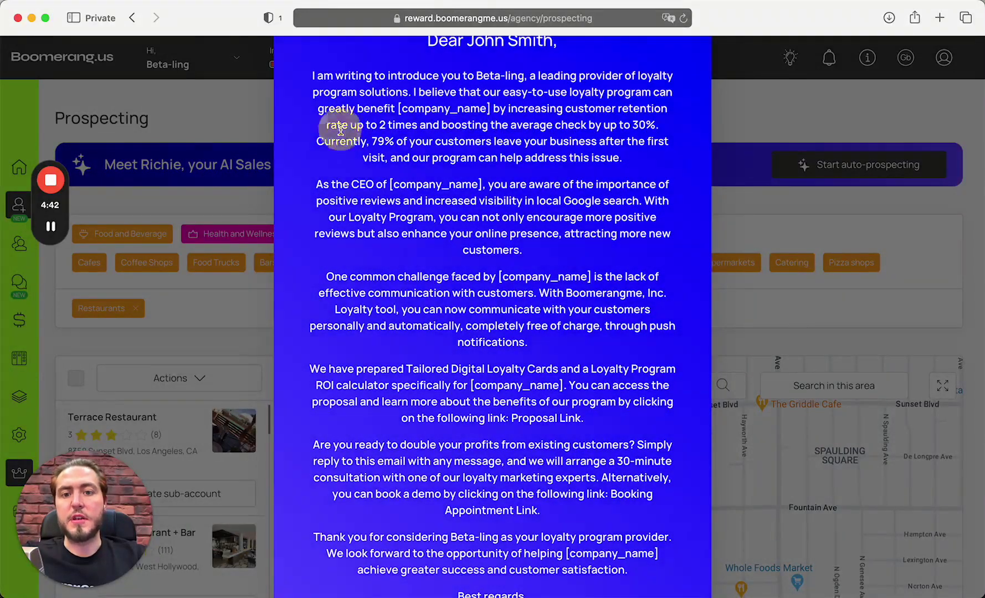
pyautogui.moveTo(341, 126); pyautogui.dragTo(505, 122)
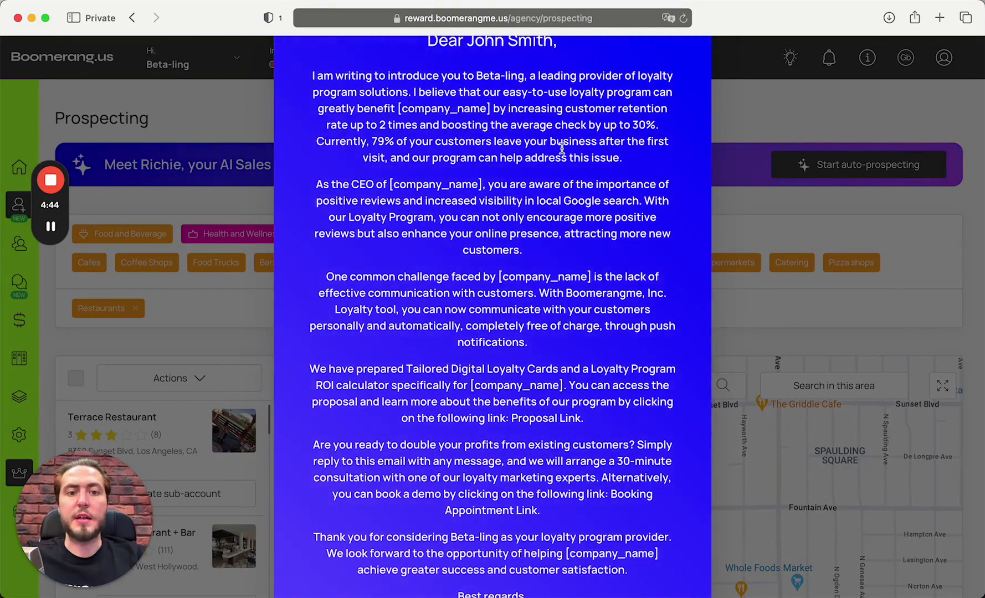
pyautogui.scroll(-3, 561, 149)
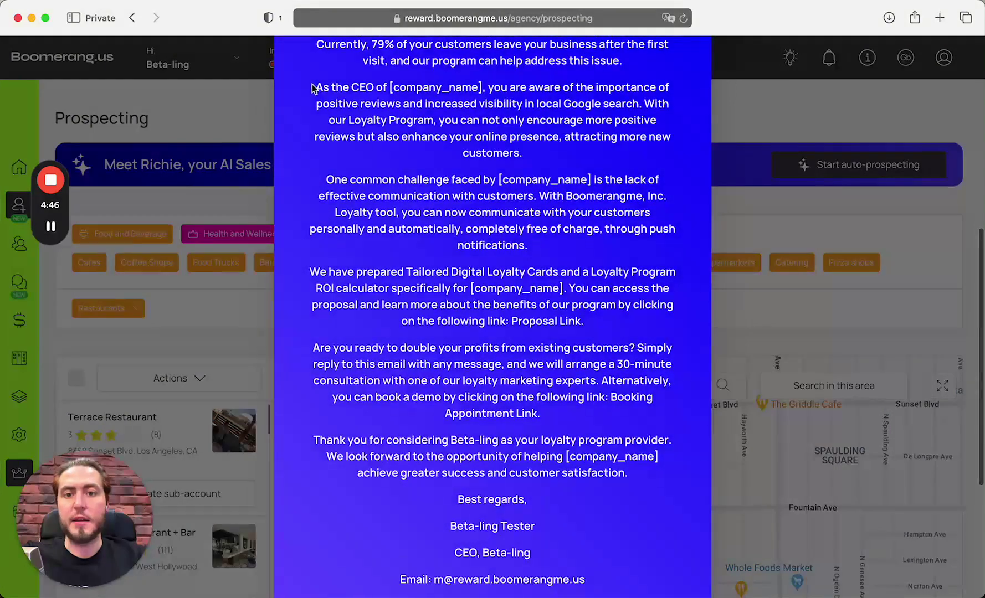
pyautogui.moveTo(322, 84); pyautogui.dragTo(480, 86)
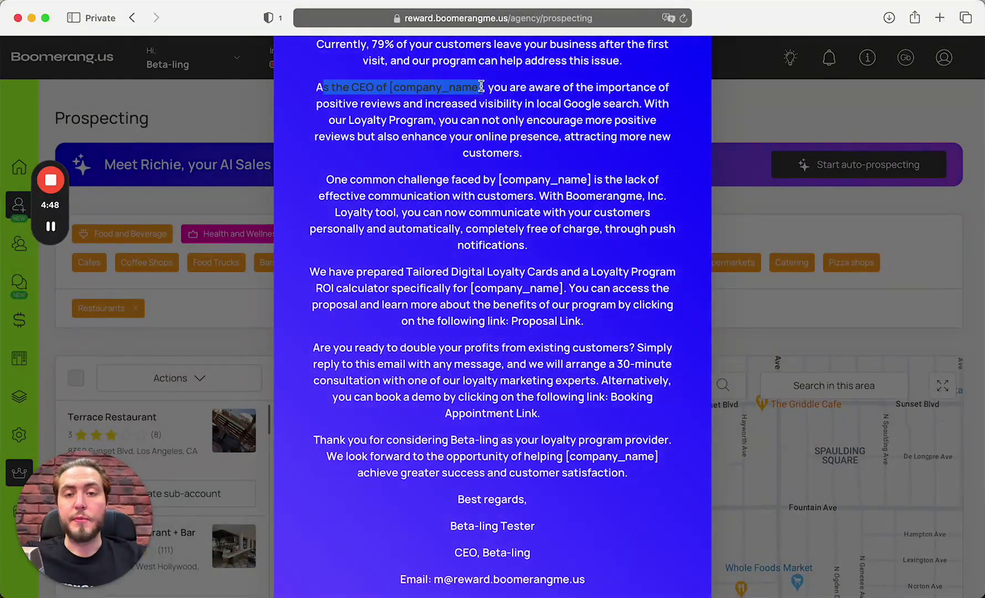
pyautogui.click(393, 95)
pyautogui.moveTo(390, 89); pyautogui.dragTo(482, 88)
pyautogui.click(488, 146)
pyautogui.scroll(-3, 491, 147)
pyautogui.click(371, 95)
# Step: Read the rest of the example email and launch the AI auto-prospecting run
pyautogui.scroll(-2, 536, 134)
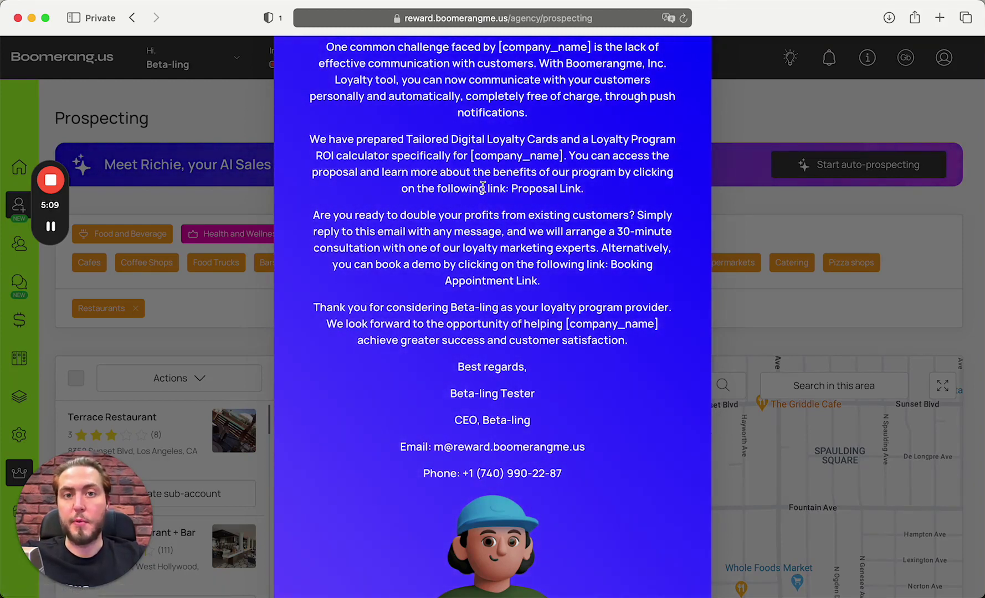
pyautogui.scroll(-2, 483, 189)
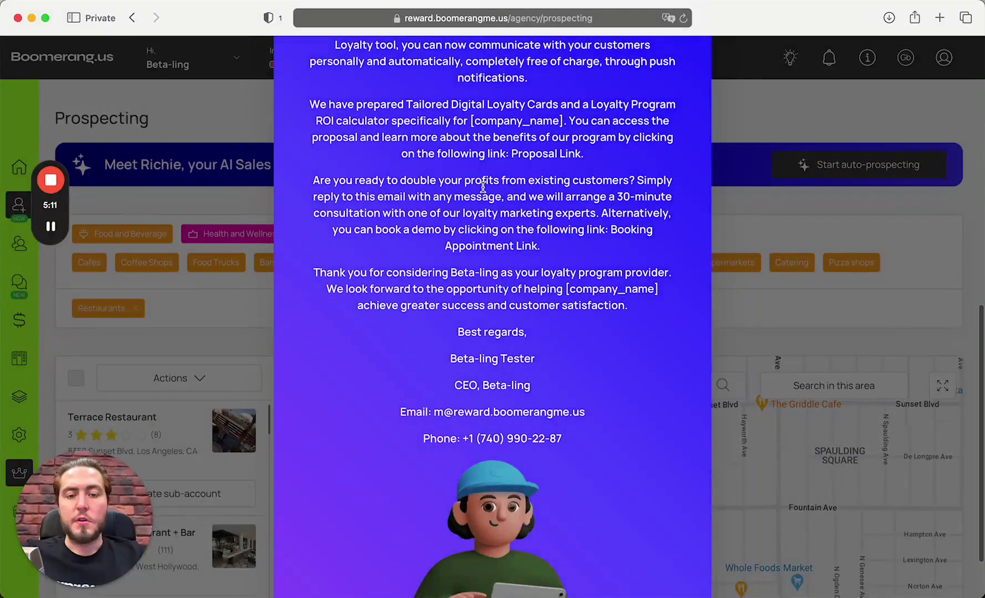
pyautogui.scroll(-3, 482, 183)
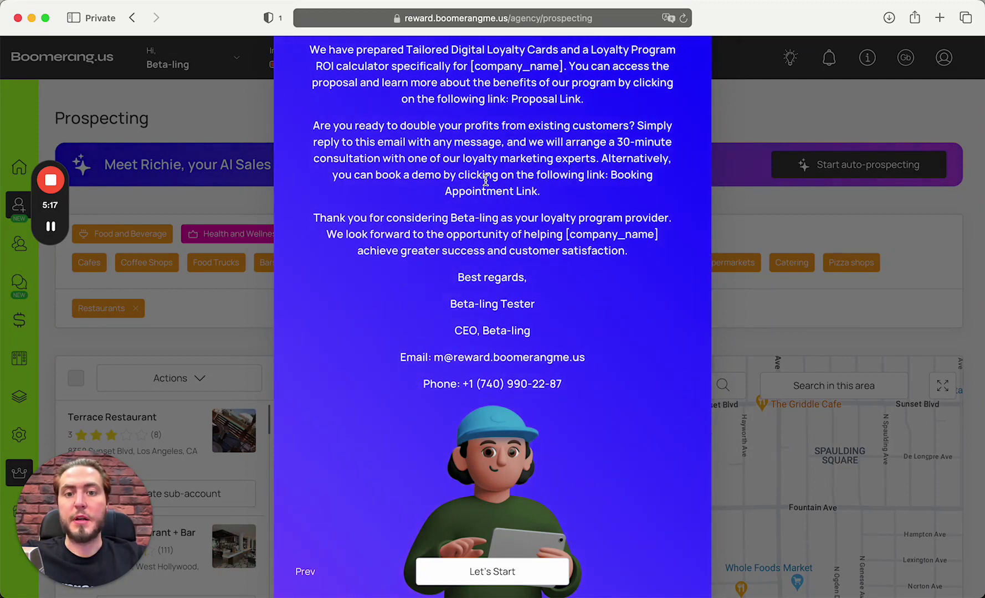
pyautogui.scroll(-1, 486, 180)
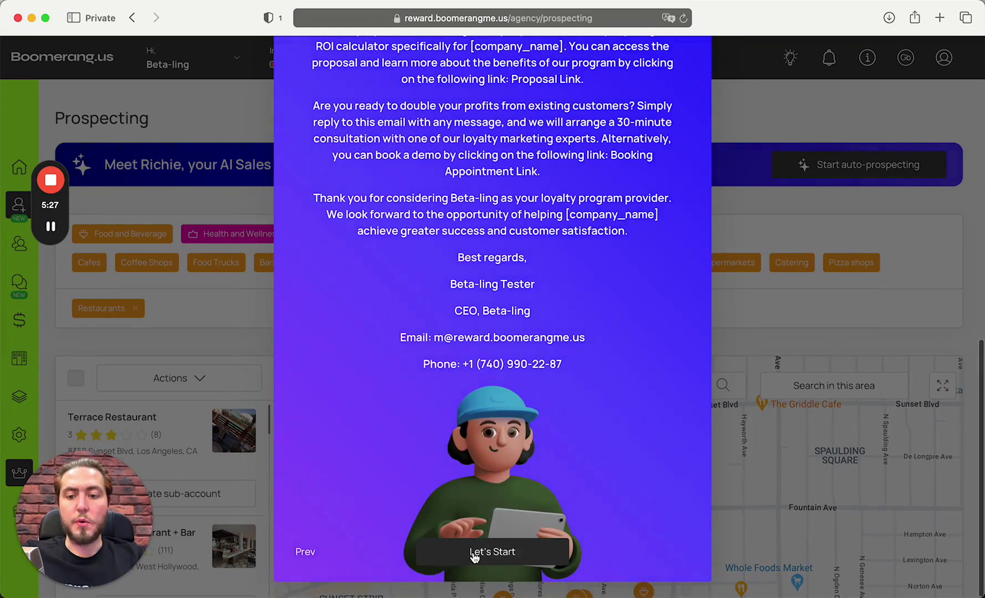
pyautogui.click(474, 553)
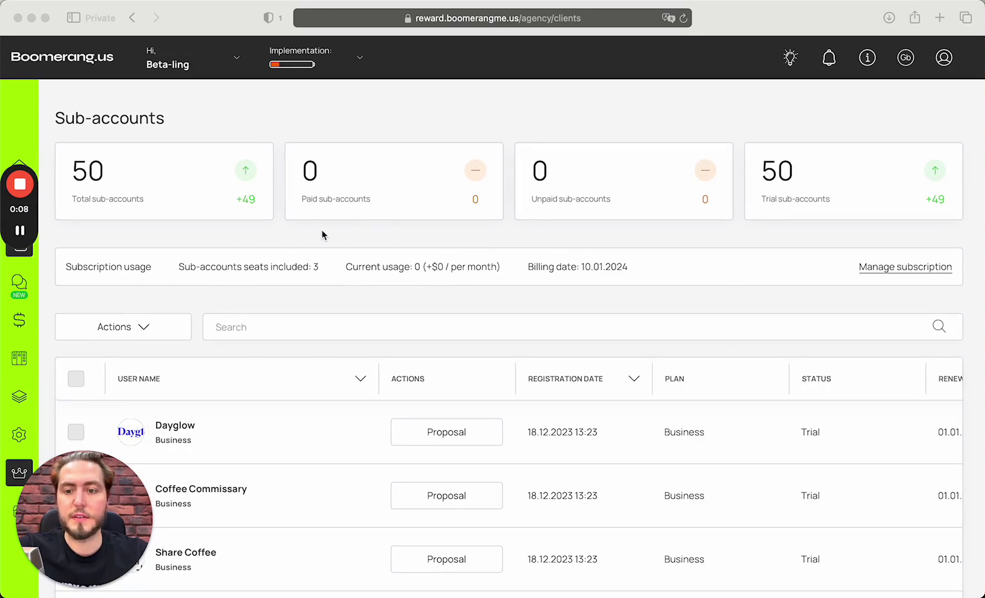
pyautogui.scroll(-1, 323, 229)
pyautogui.scroll(1, 323, 233)
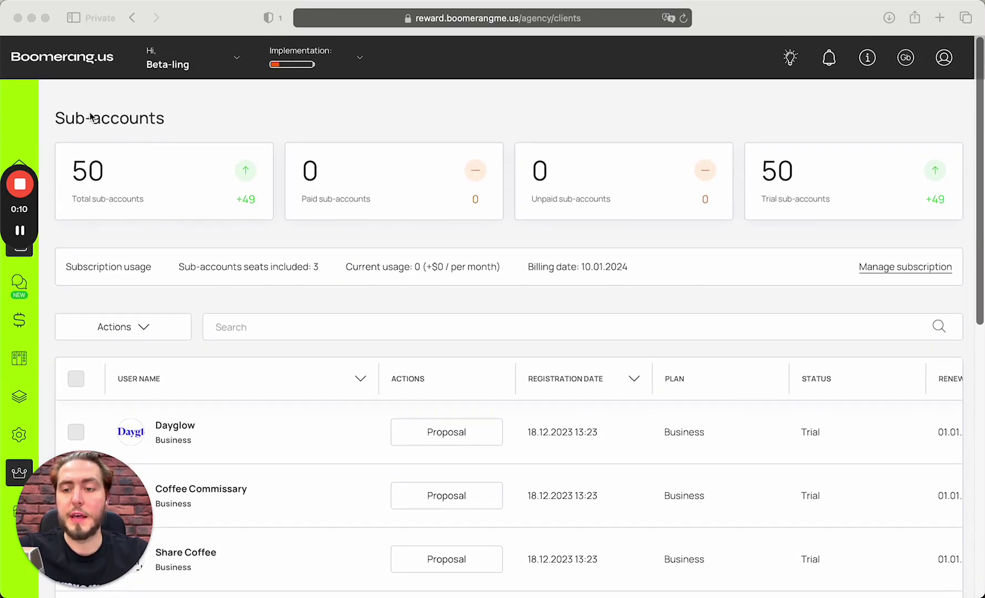
pyautogui.scroll(-4, 176, 125)
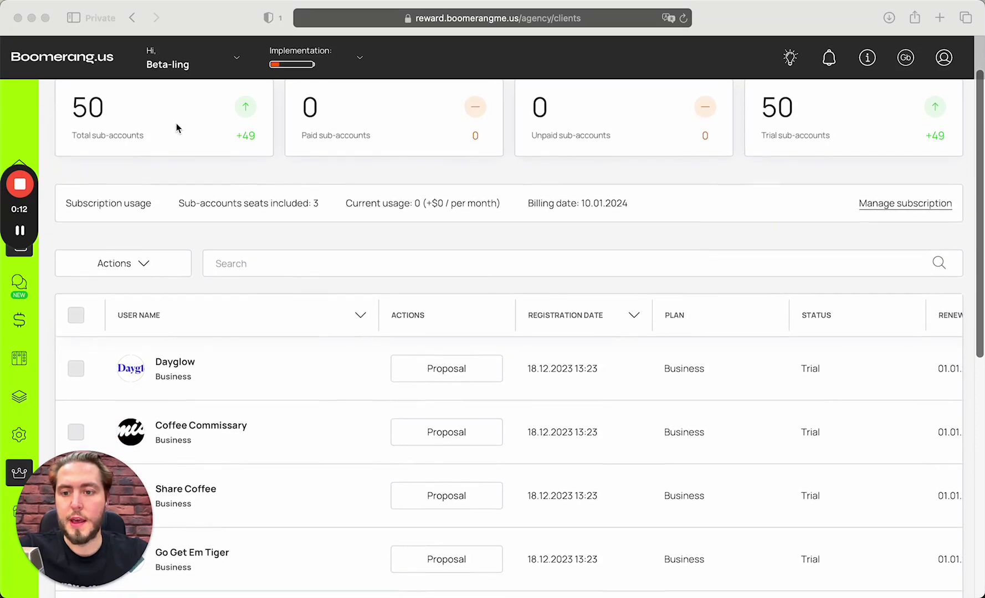
pyautogui.scroll(-1, 319, 236)
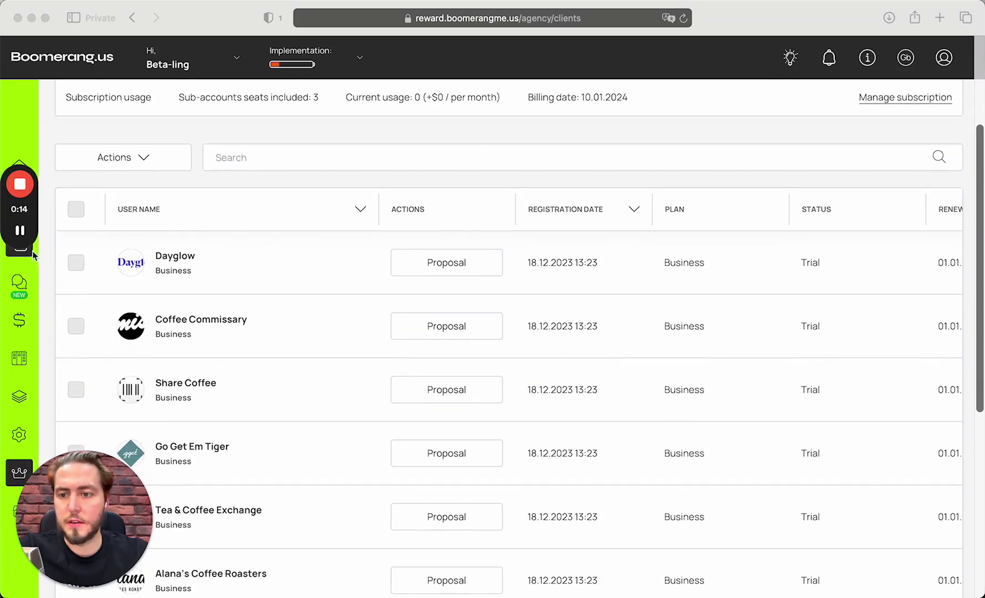
pyautogui.scroll(-4, 220, 247)
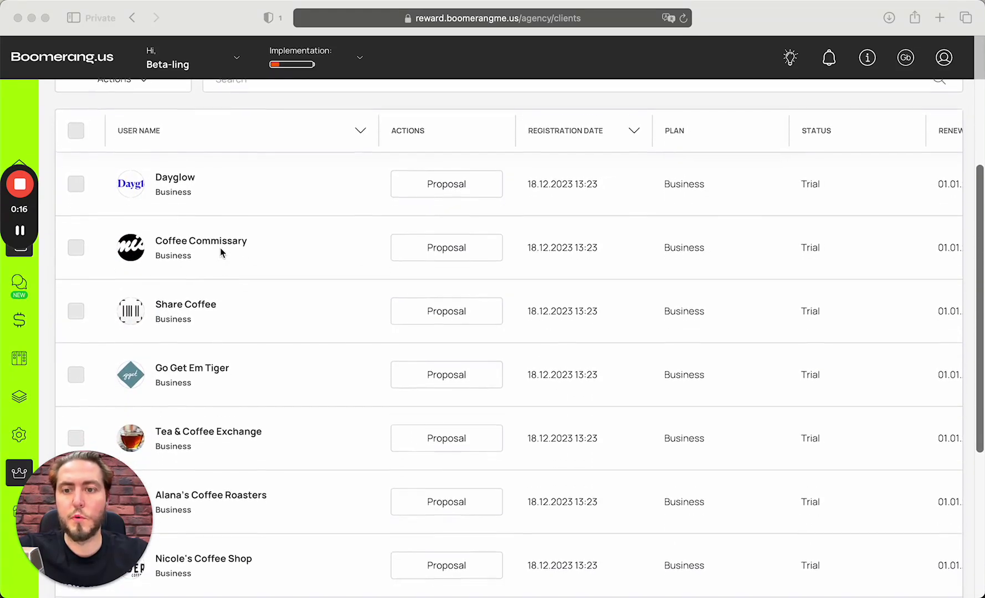
pyautogui.scroll(-1, 198, 150)
pyautogui.scroll(-3, 199, 150)
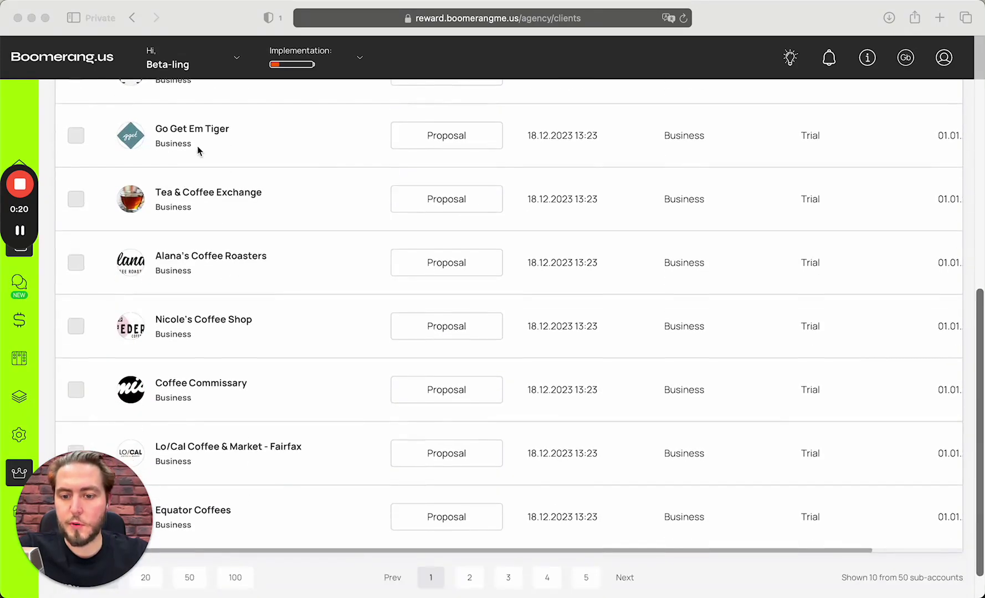
pyautogui.scroll(-1, 199, 150)
pyautogui.click(470, 539)
pyautogui.scroll(7, 396, 352)
pyautogui.scroll(-6, 395, 352)
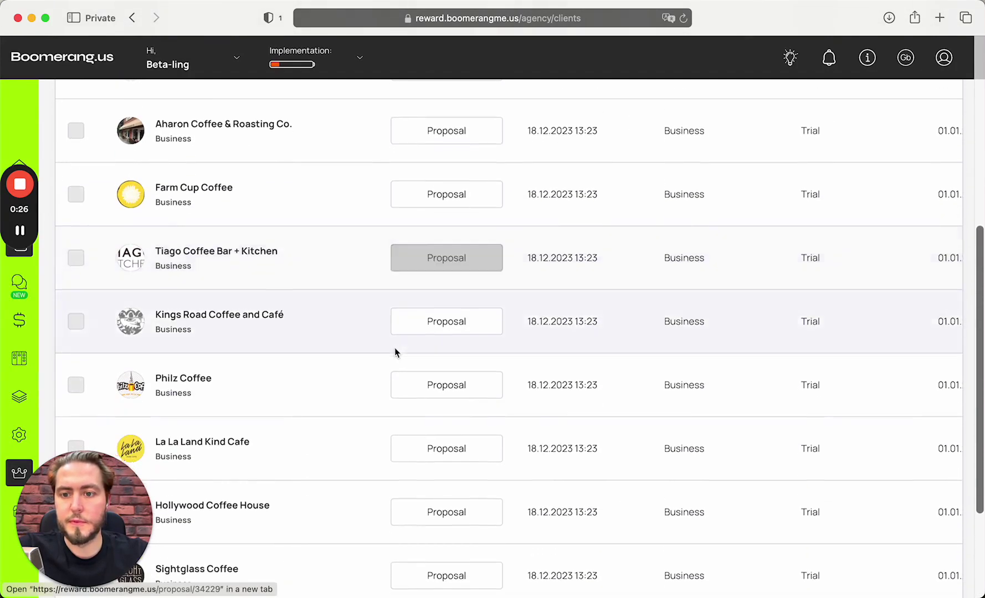
pyautogui.scroll(-2, 395, 349)
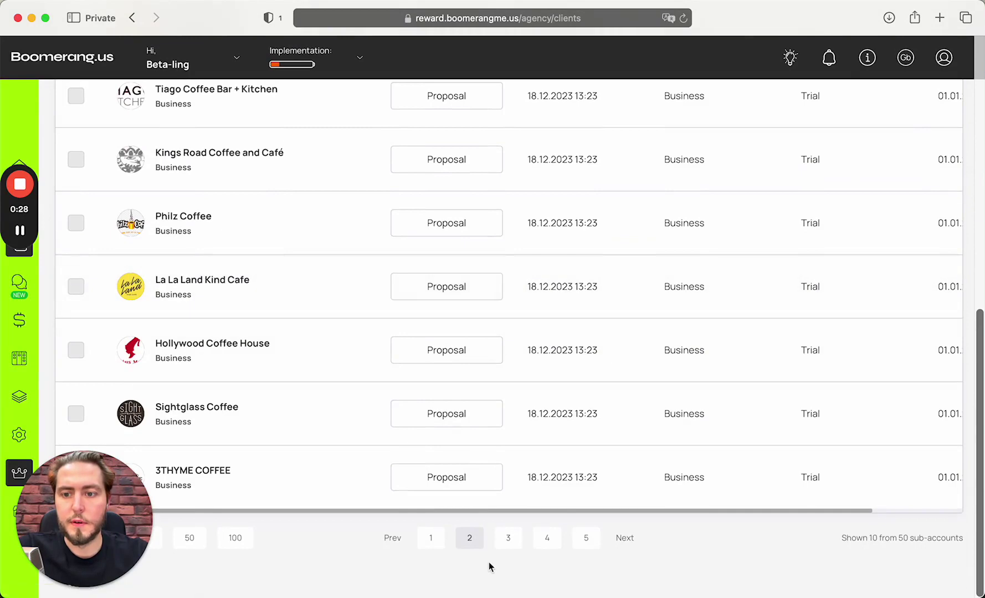
pyautogui.click(508, 538)
pyautogui.scroll(3, 404, 301)
pyautogui.scroll(3, 404, 301)
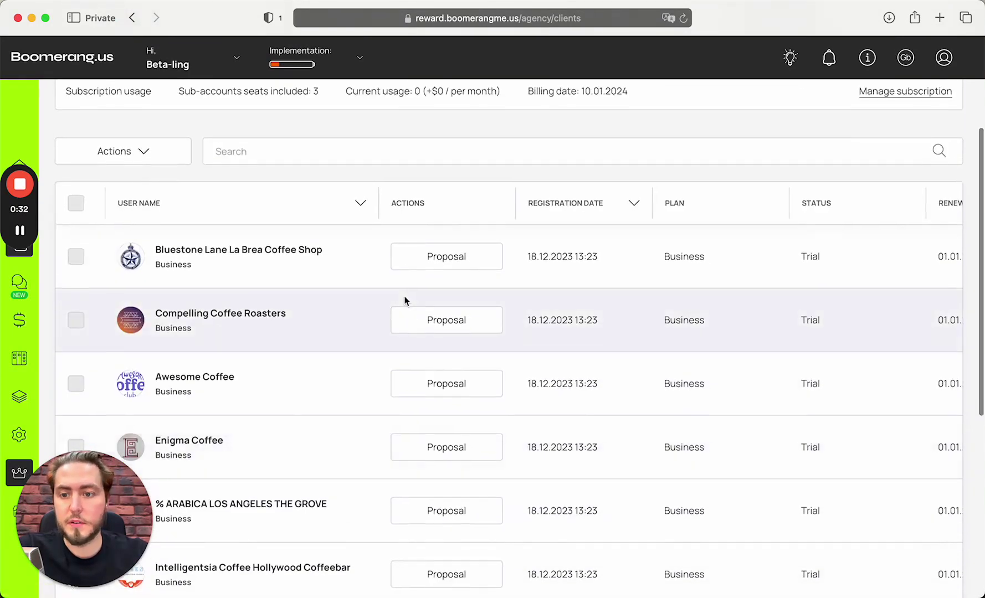
pyautogui.scroll(-4, 405, 301)
pyautogui.scroll(-2, 405, 301)
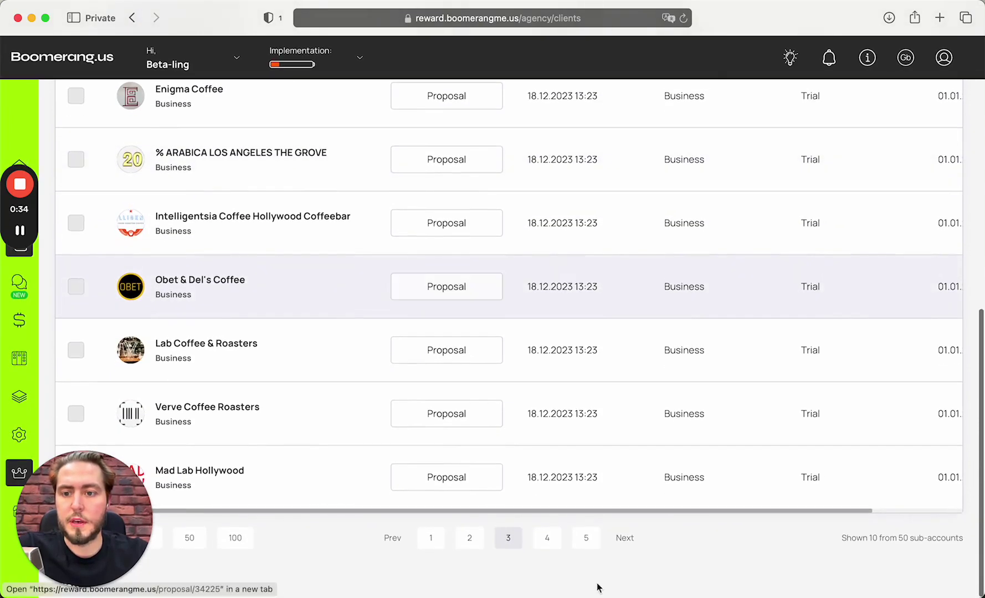
pyautogui.click(547, 538)
pyautogui.scroll(8, 472, 308)
pyautogui.hscroll(1, 695, 293)
pyautogui.scroll(-2, 703, 266)
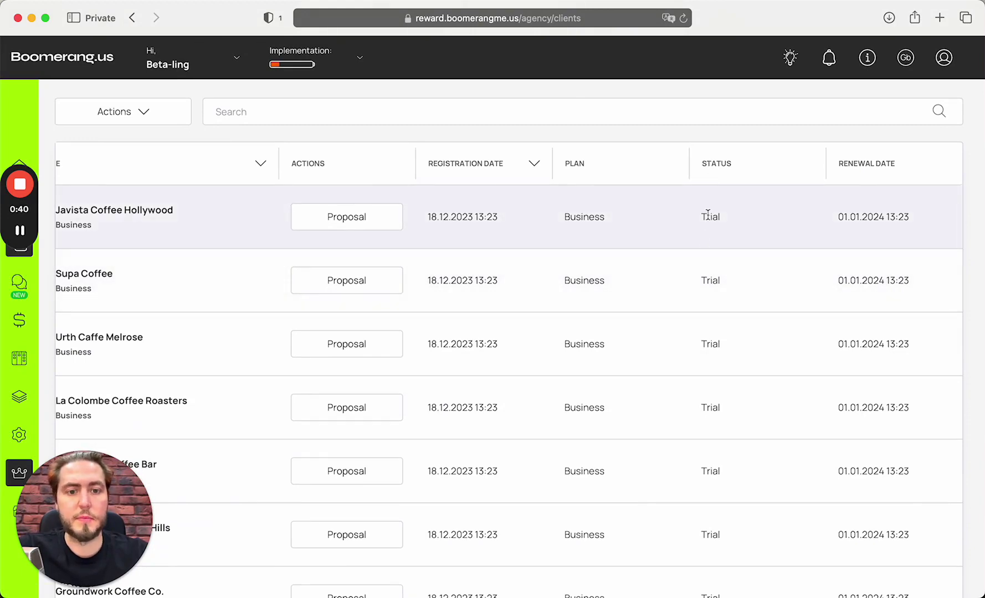
pyautogui.scroll(-5, 587, 245)
pyautogui.scroll(4, 587, 245)
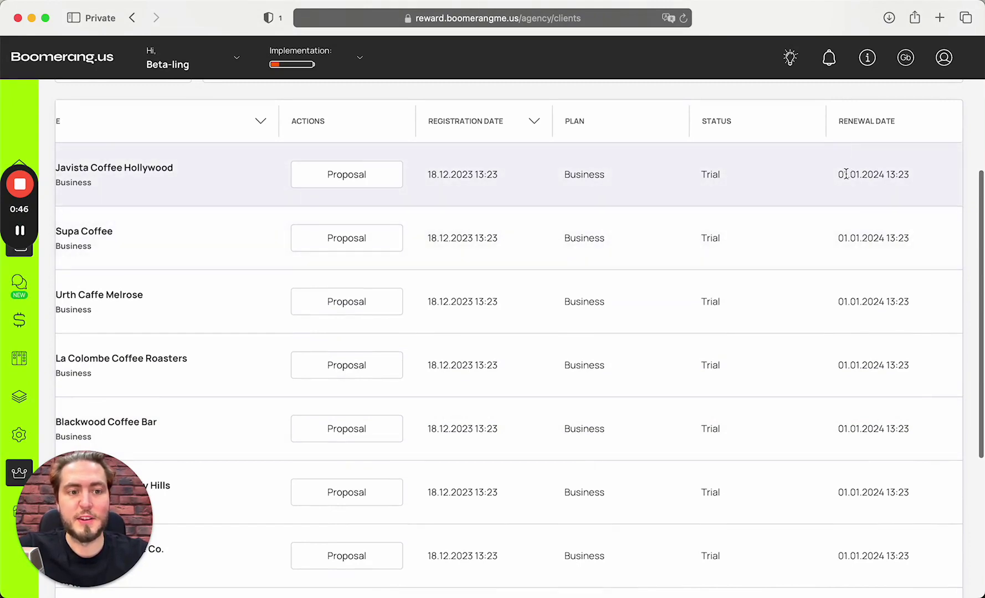
pyautogui.hscroll(-4, 509, 244)
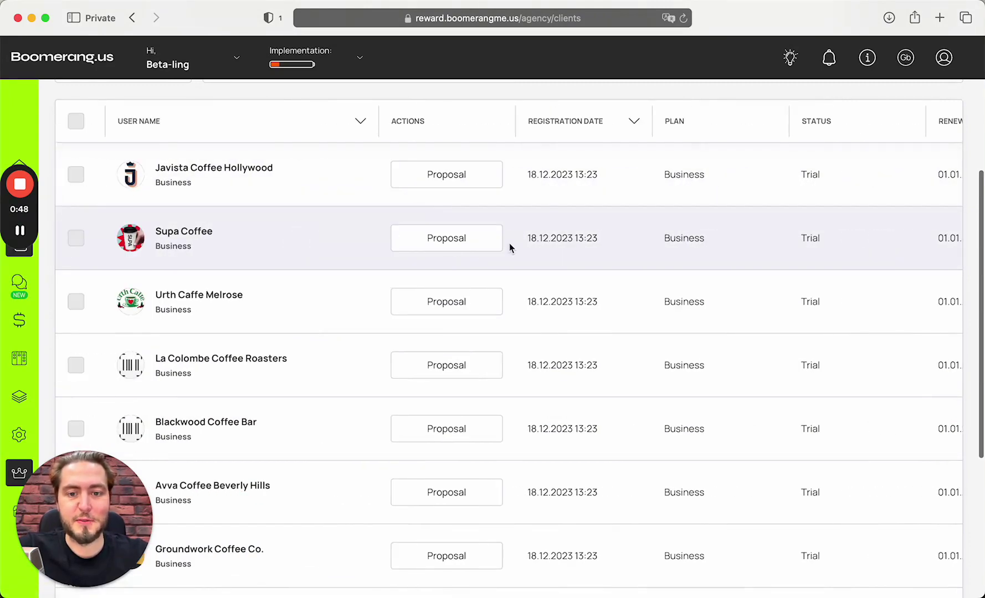
pyautogui.scroll(-5, 474, 198)
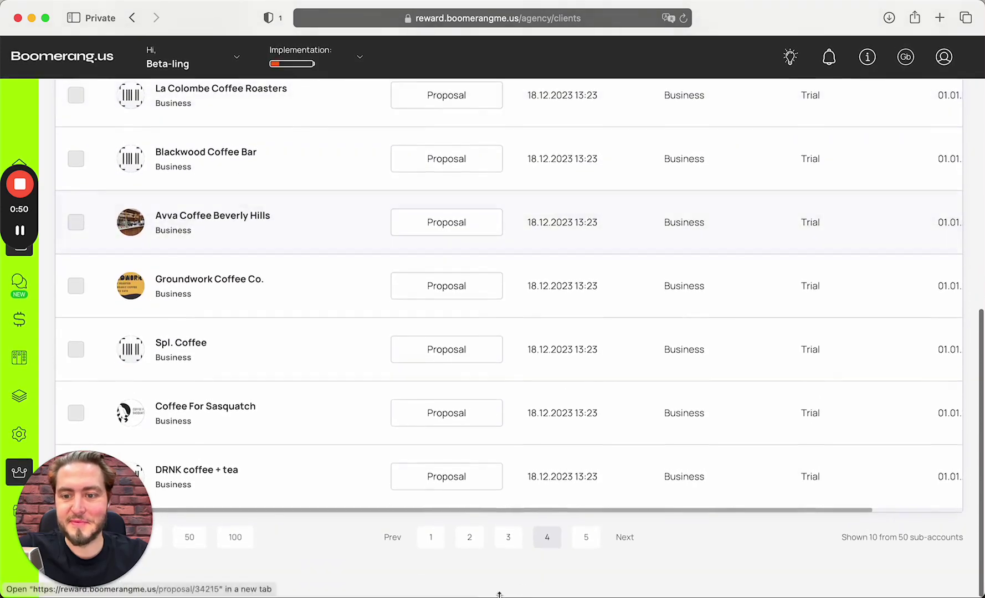
pyautogui.click(585, 538)
pyautogui.click(430, 537)
pyautogui.scroll(10, 425, 294)
pyautogui.scroll(-5, 387, 272)
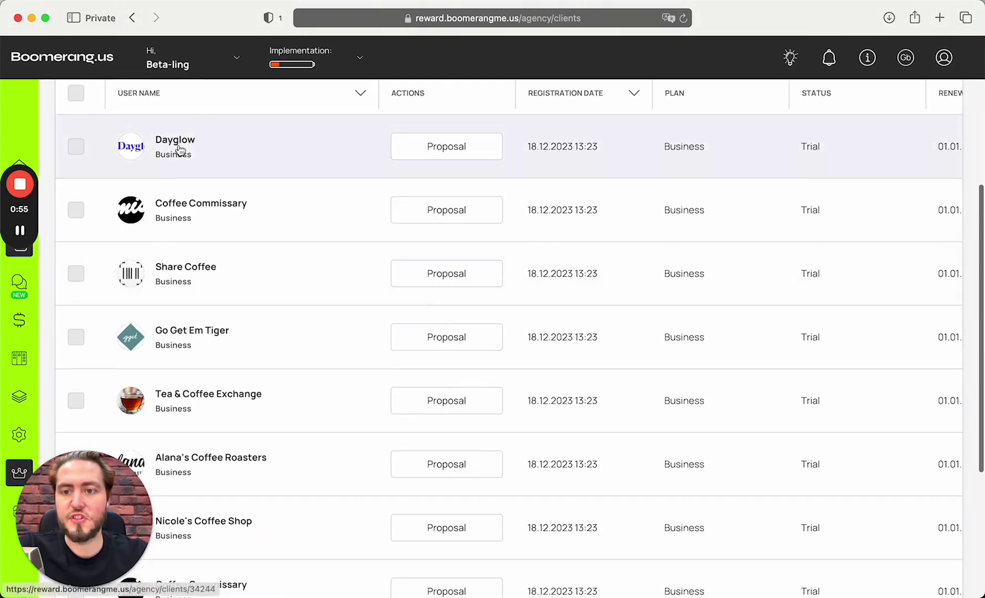
# Step: Open the Dayglow sub-account profile and authorize as that sub-account
pyautogui.click(183, 146)
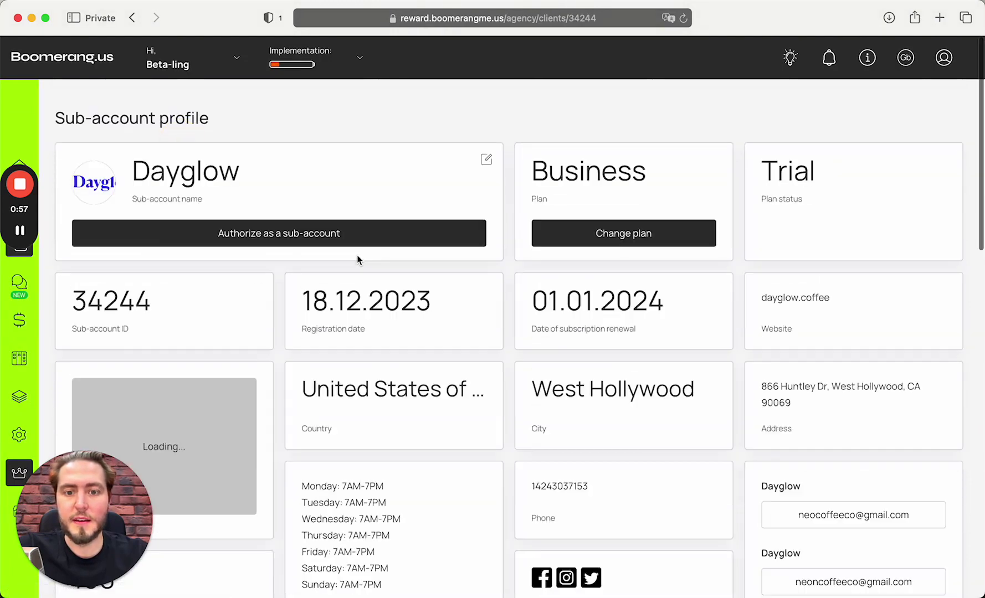
pyautogui.scroll(-6, 356, 244)
pyautogui.scroll(6, 356, 238)
pyautogui.click(356, 234)
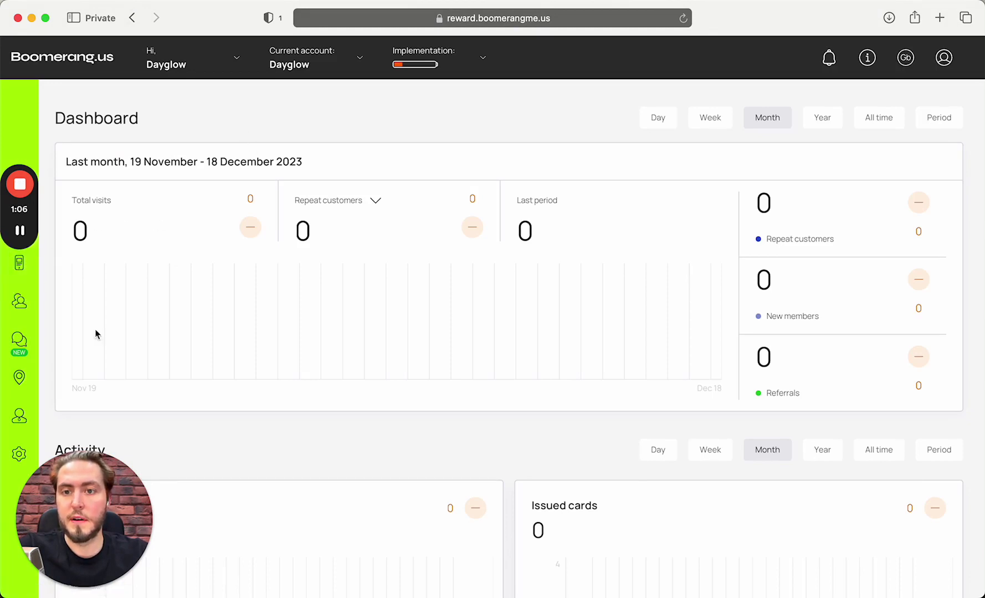
# Step: Show Dayglow's Gift, Stamp and Discount (5%) loyalty cards
pyautogui.click(38, 261)
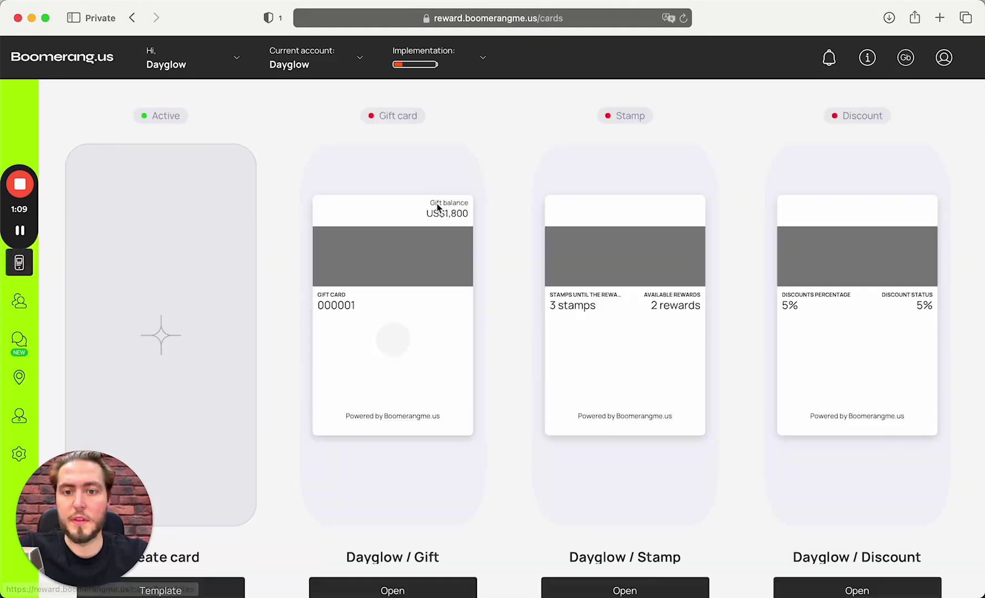
pyautogui.scroll(-1, 436, 205)
pyautogui.scroll(-1, 437, 208)
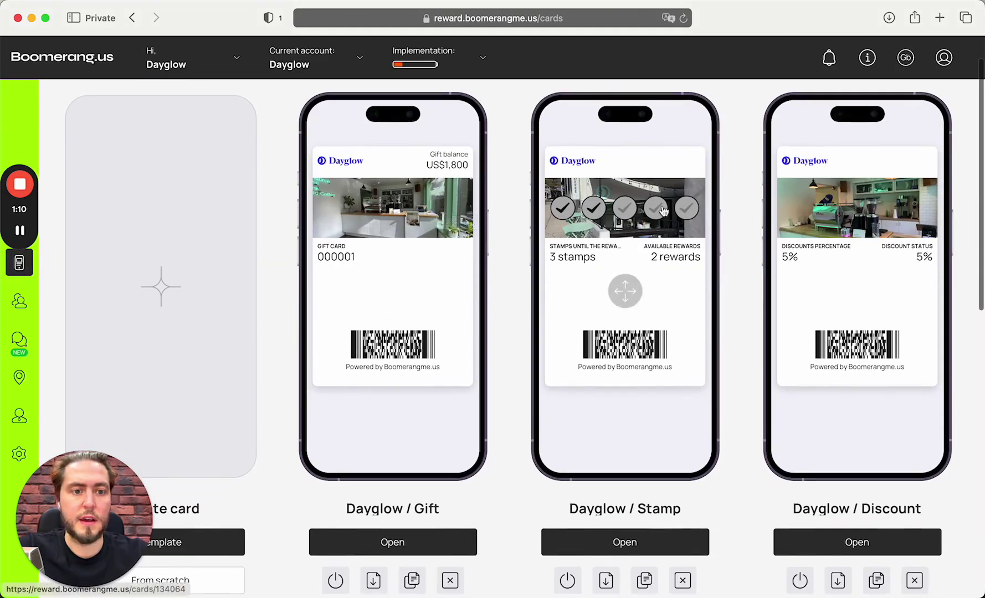
# Step: Scroll through the Dayglow / Stamp card's Information settings in edit mode, then choose 'To admin account'
pyautogui.click(663, 210)
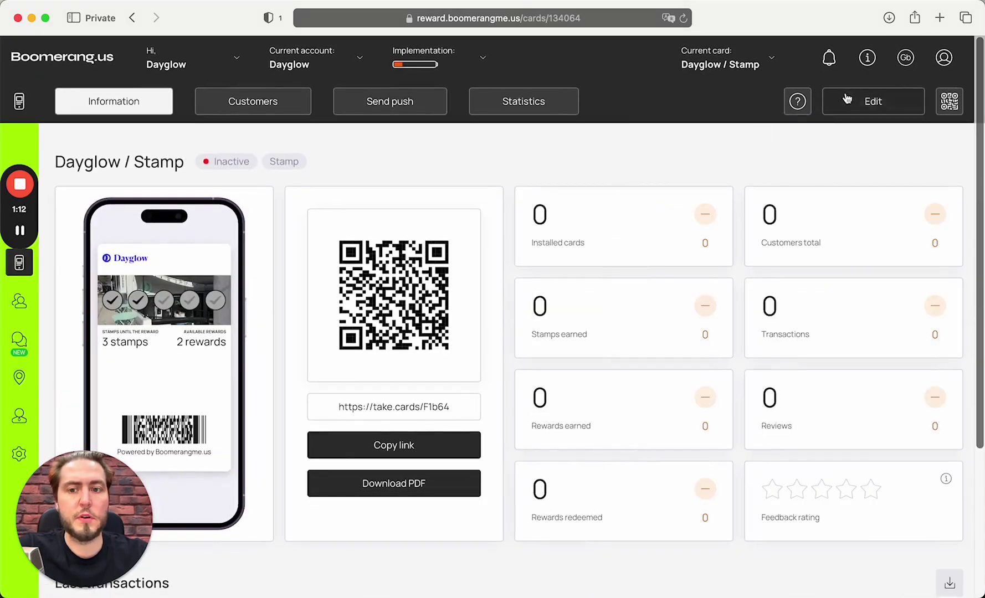
pyautogui.click(847, 100)
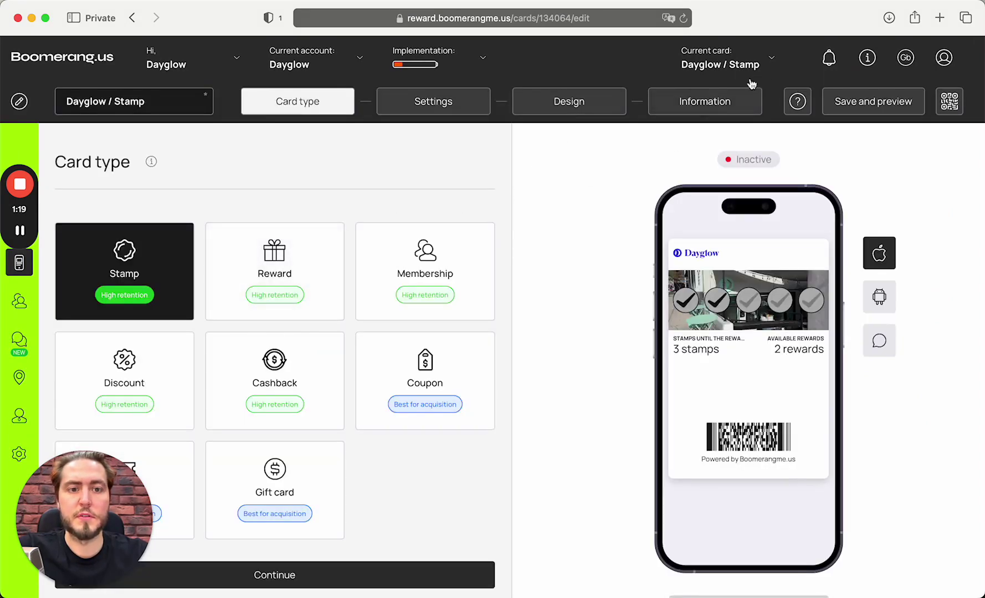
pyautogui.click(702, 102)
pyautogui.scroll(-10, 289, 259)
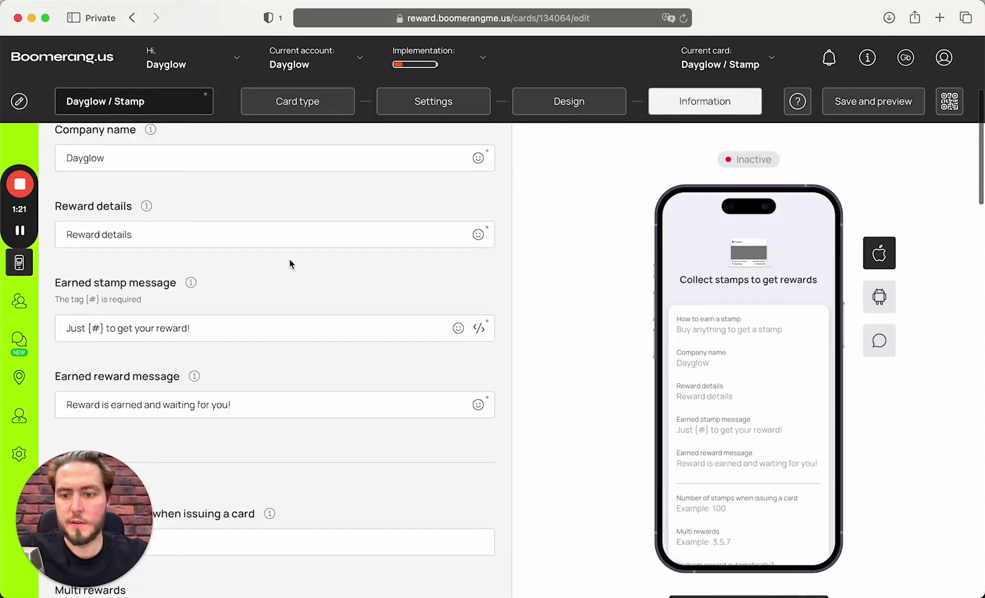
pyautogui.scroll(-15, 289, 259)
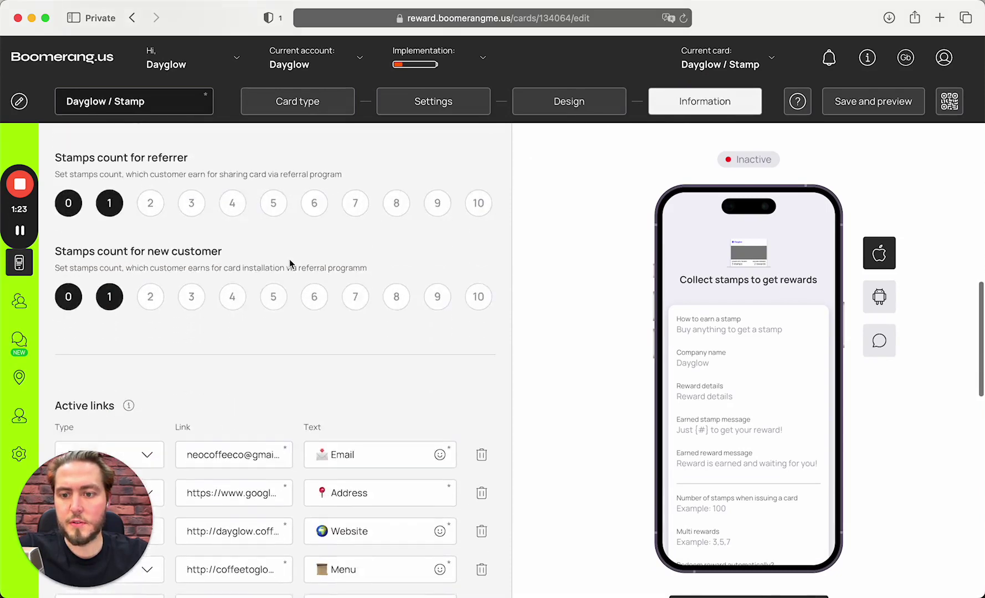
pyautogui.scroll(-2, 289, 260)
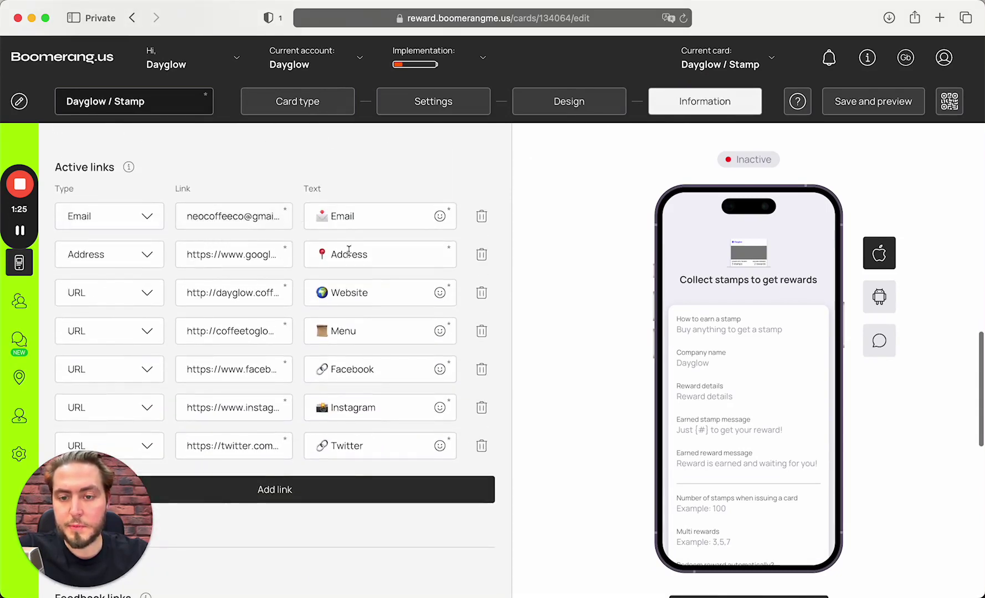
pyautogui.scroll(-4, 320, 235)
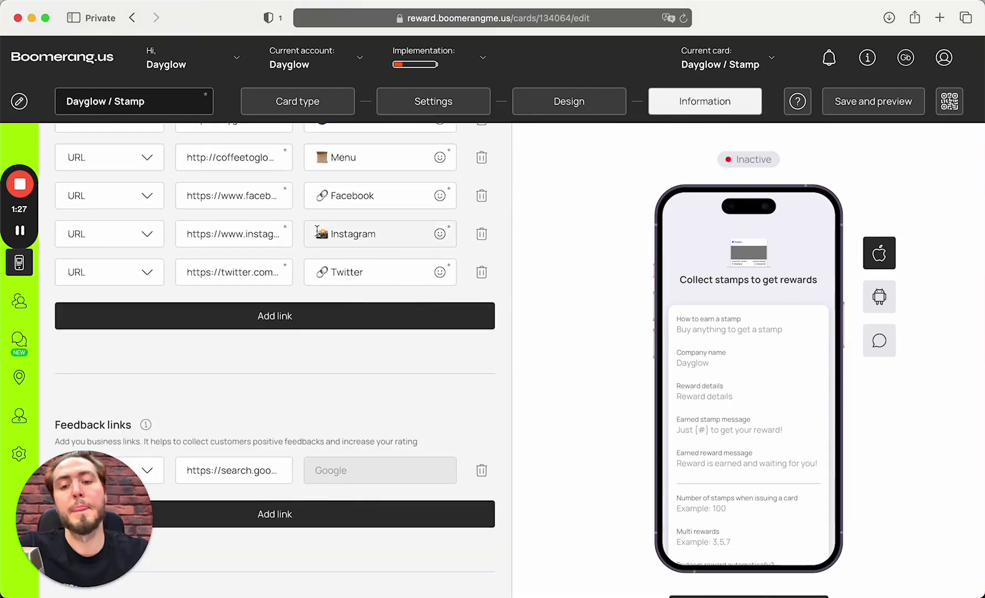
pyautogui.scroll(-12, 317, 230)
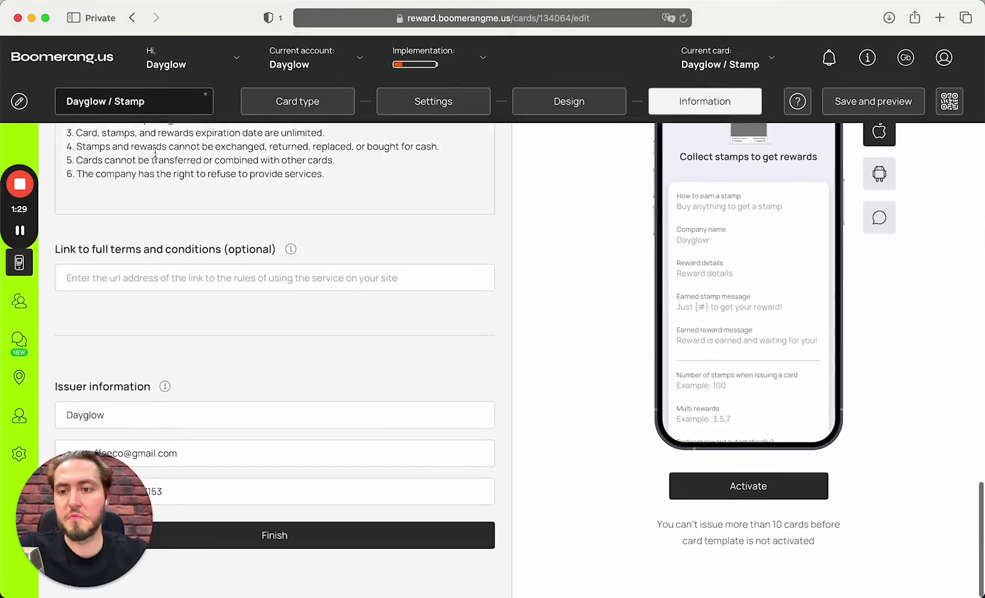
pyautogui.click(306, 61)
pyautogui.click(308, 101)
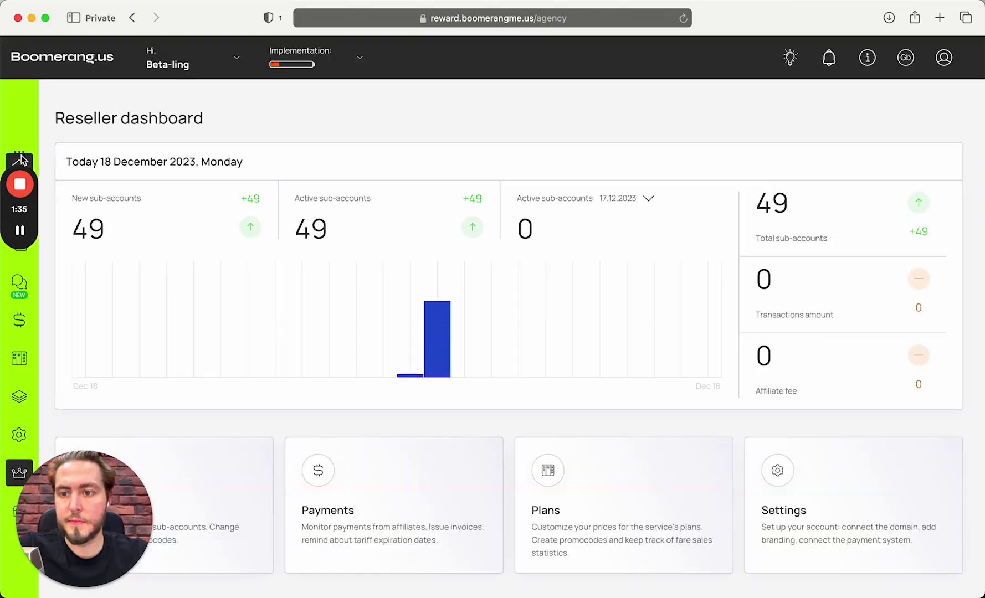
# Step: Pass through the Mailings page to reach the Sub-accounts overview with totals and subscription usage
pyautogui.moveTo(21, 161); pyautogui.dragTo(61, 126)
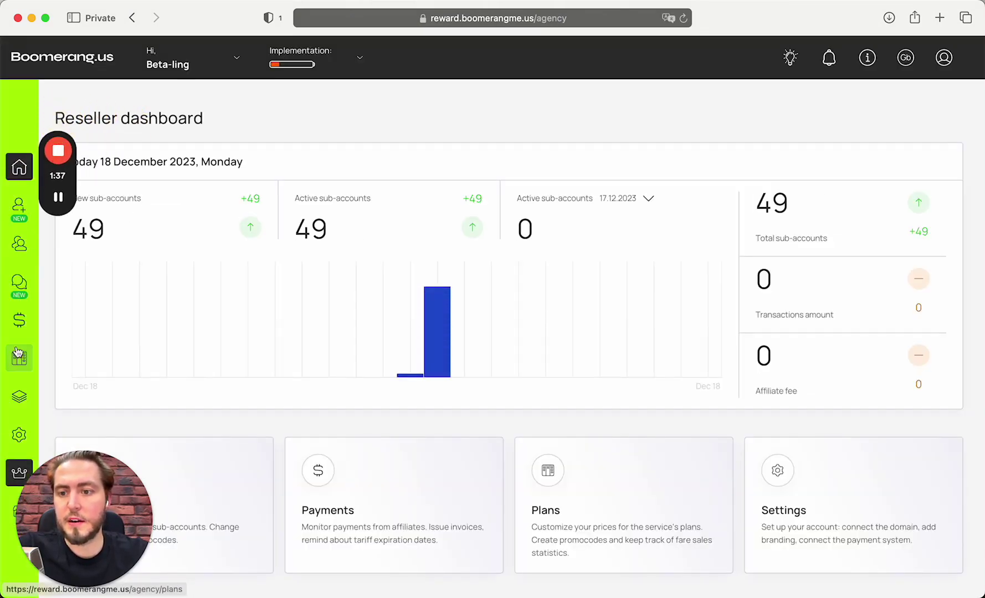
pyautogui.click(16, 285)
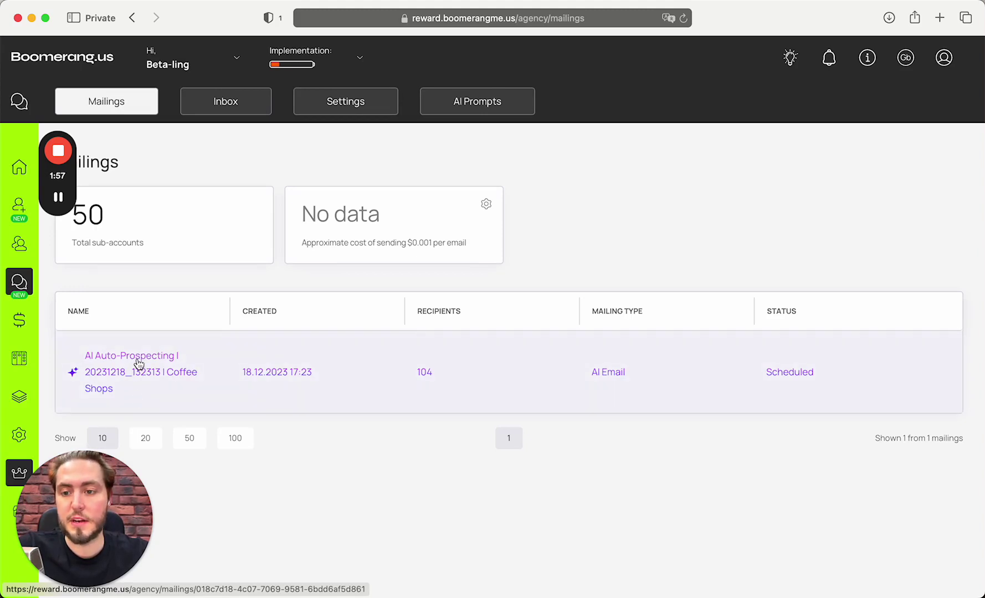
pyautogui.click(19, 244)
# Step: Open the Dayglow sub-account profile in West Hollywood
pyautogui.scroll(-3, 175, 312)
pyautogui.click(182, 314)
pyautogui.scroll(-1, 688, 326)
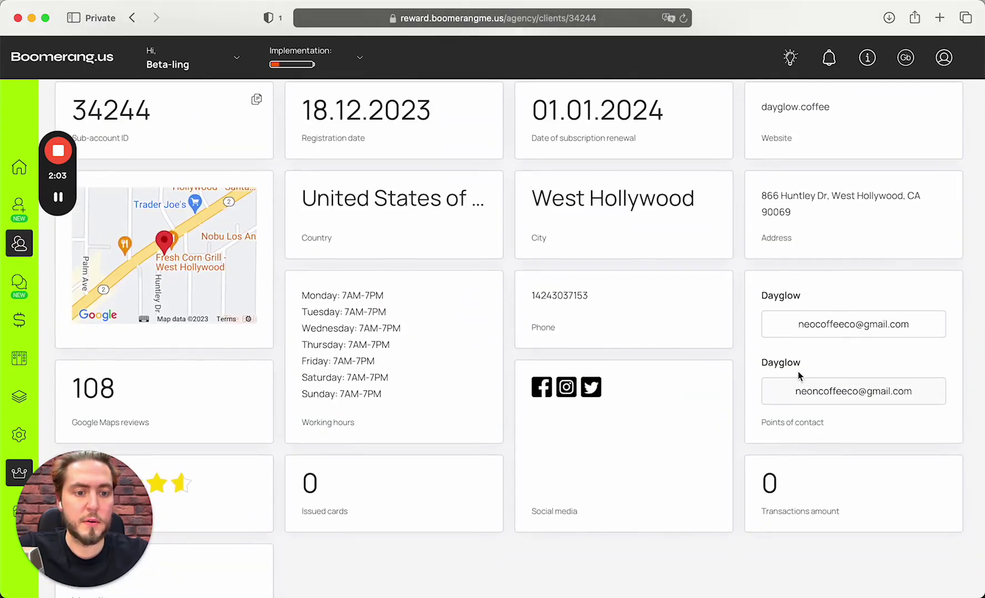
# Step: Copy Dayglow's two point-of-contact emails, then open the Coffee Shops mailing's details
pyautogui.click(835, 398)
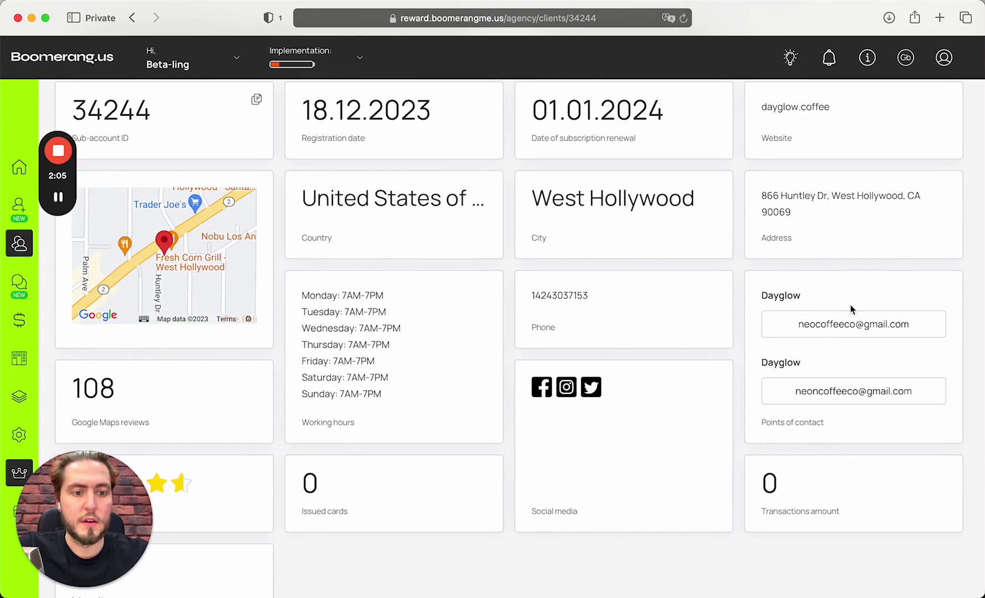
pyautogui.click(845, 320)
pyautogui.click(796, 393)
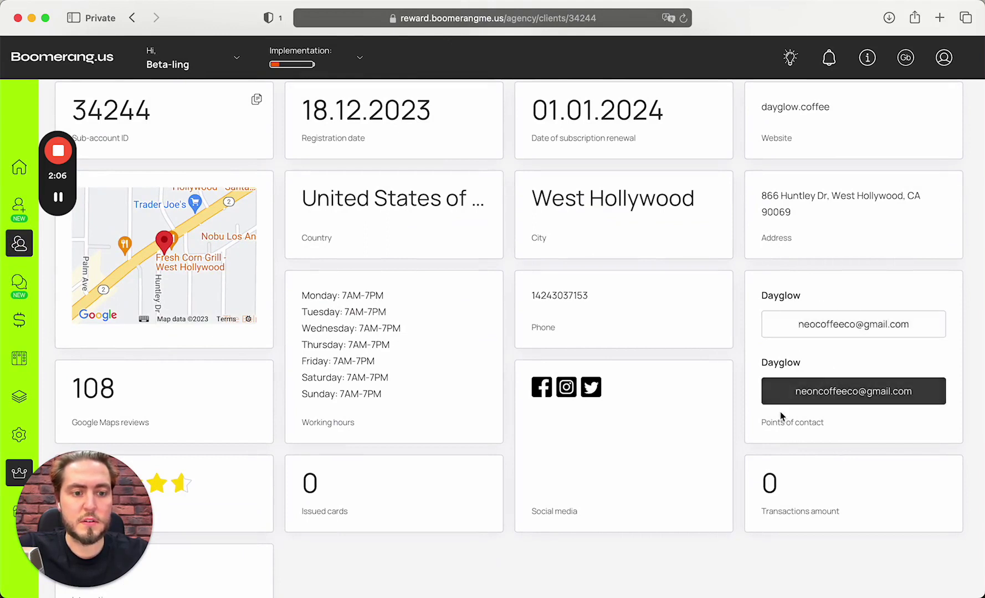
pyautogui.click(792, 326)
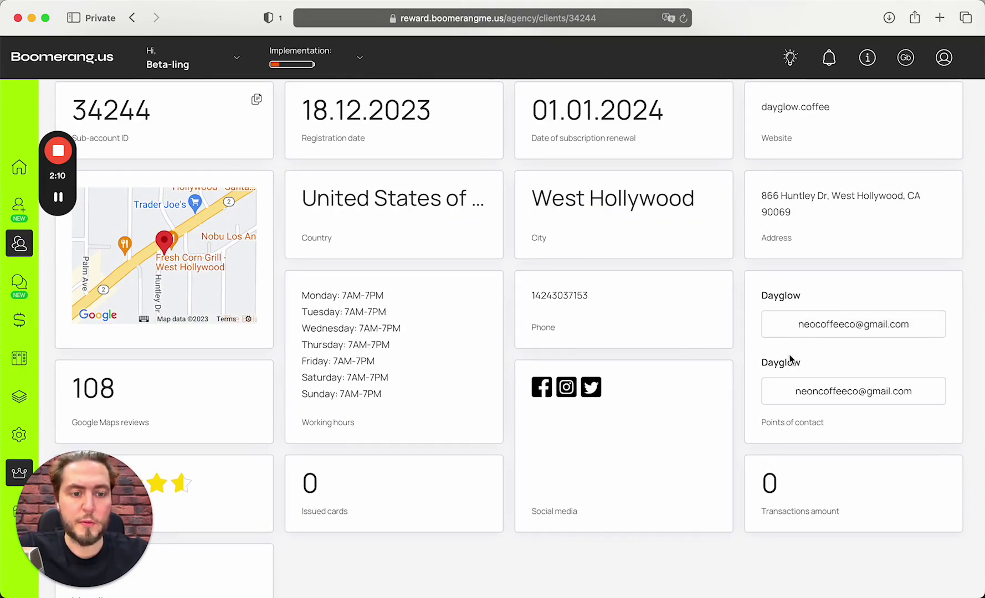
pyautogui.click(814, 325)
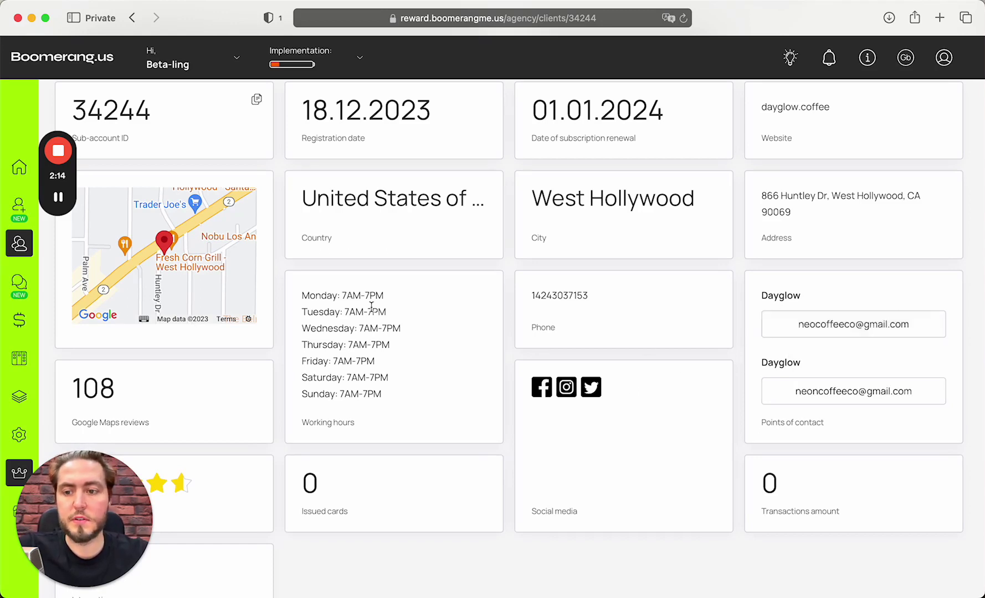
pyautogui.click(18, 282)
pyautogui.click(137, 374)
# Step: Highlight the funnel counts: 208 scheduled, 104 sent, 78 received and 51 opened
pyautogui.scroll(-2, 407, 378)
pyautogui.scroll(2, 407, 378)
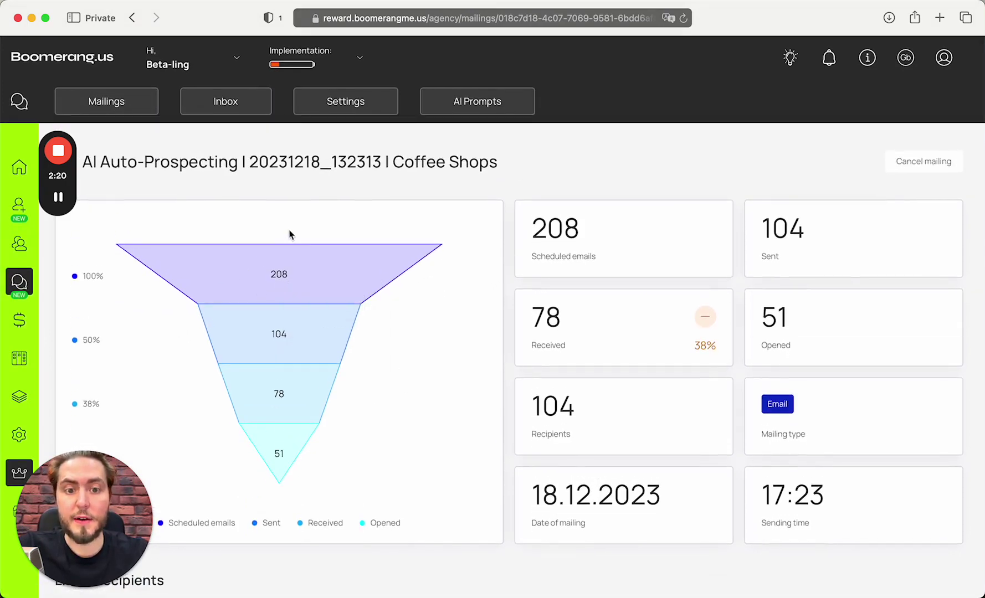
pyautogui.scroll(-2, 289, 235)
pyautogui.scroll(1, 342, 253)
pyautogui.scroll(1, 342, 252)
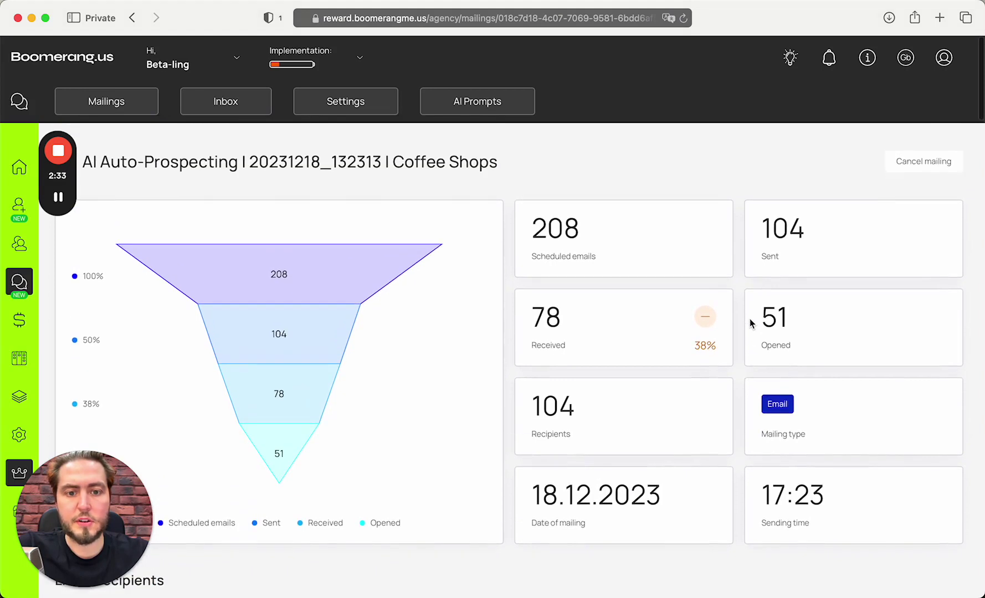
pyautogui.doubleClick(792, 224)
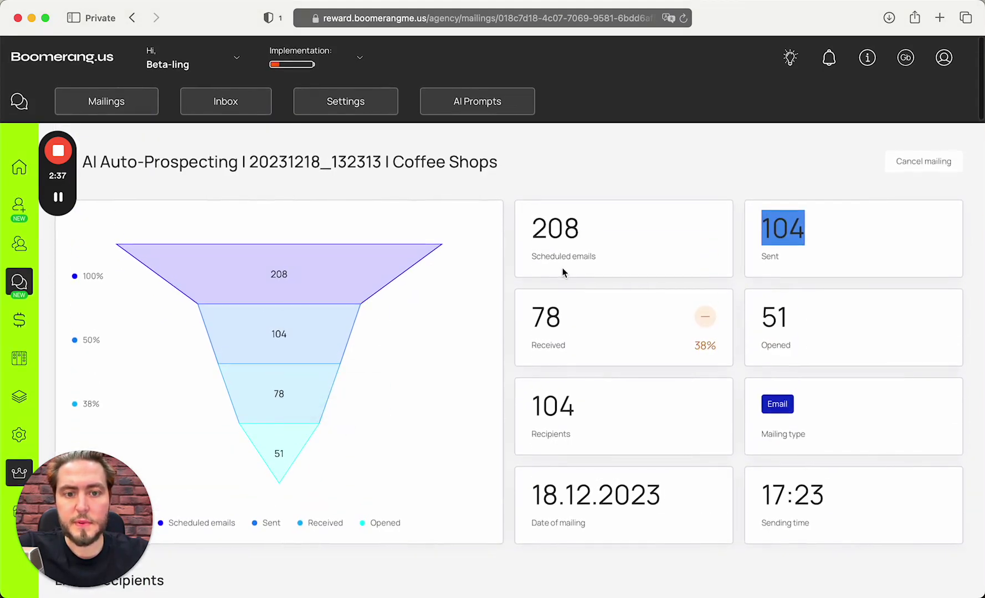
pyautogui.click(563, 268)
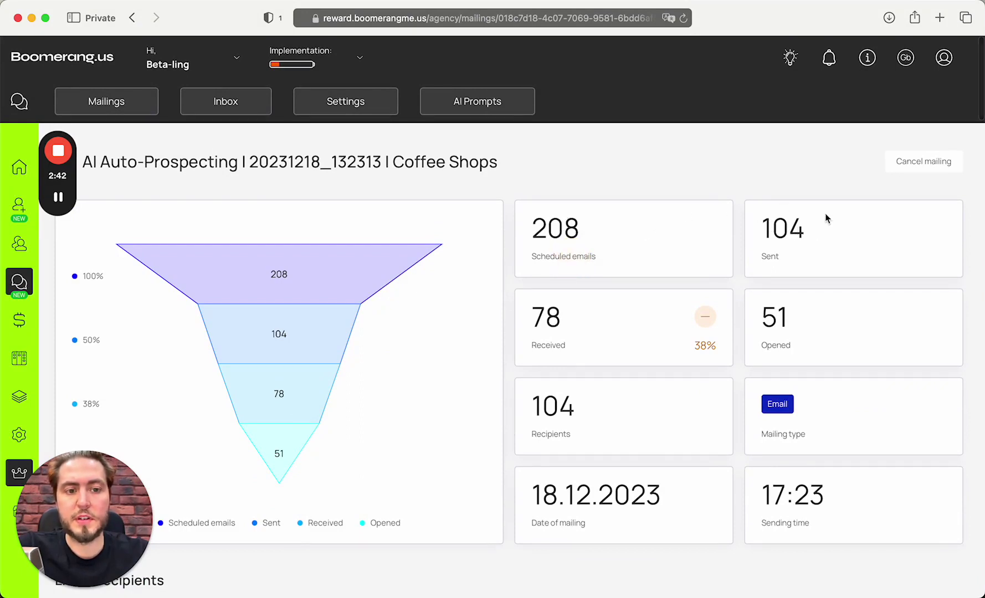
pyautogui.moveTo(826, 218); pyautogui.dragTo(655, 211)
pyautogui.click(785, 227)
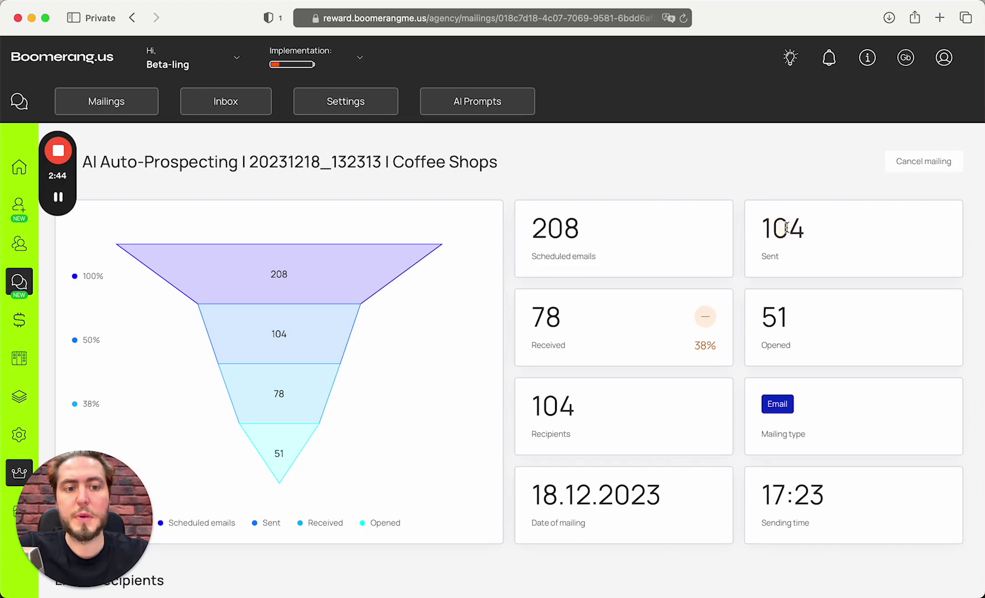
pyautogui.moveTo(535, 316); pyautogui.dragTo(577, 315)
pyautogui.click(575, 318)
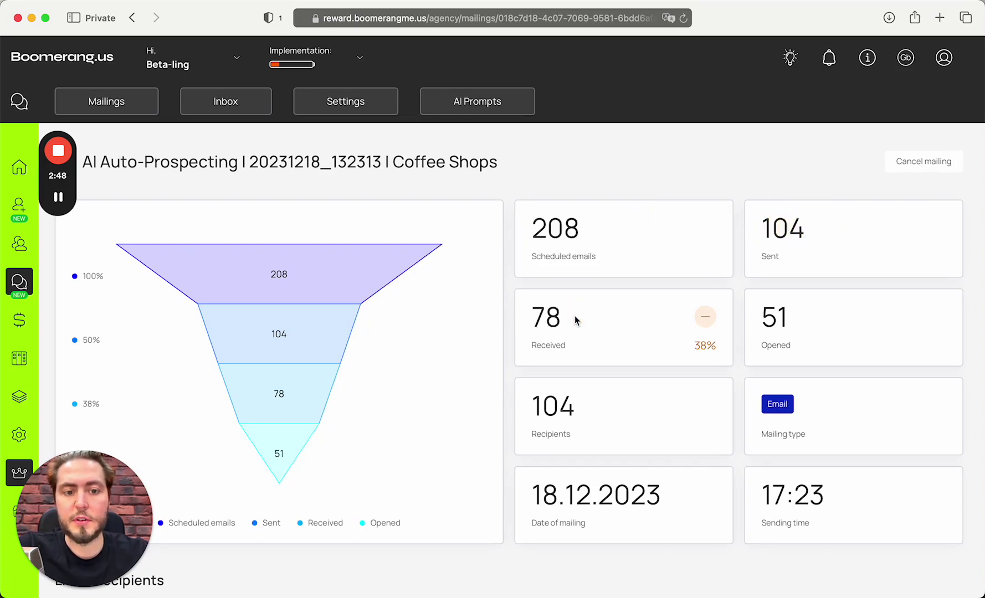
pyautogui.moveTo(758, 320); pyautogui.dragTo(796, 320)
pyautogui.click(796, 320)
# Step: Highlight the 104 recipients count and bring the List of recipients table into view
pyautogui.scroll(-2, 582, 348)
pyautogui.doubleClick(546, 348)
pyautogui.click(600, 356)
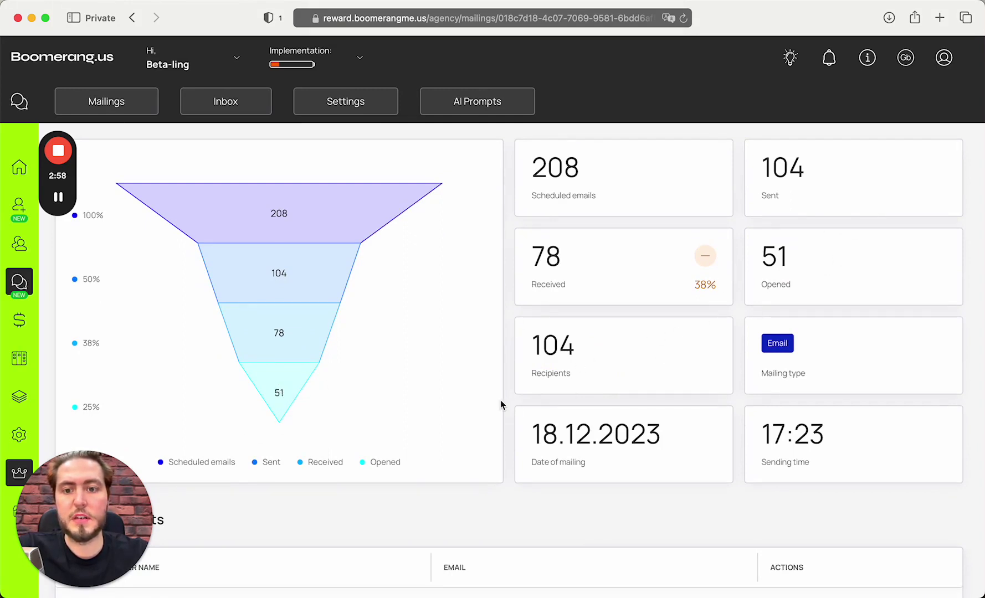
pyautogui.scroll(2, 500, 400)
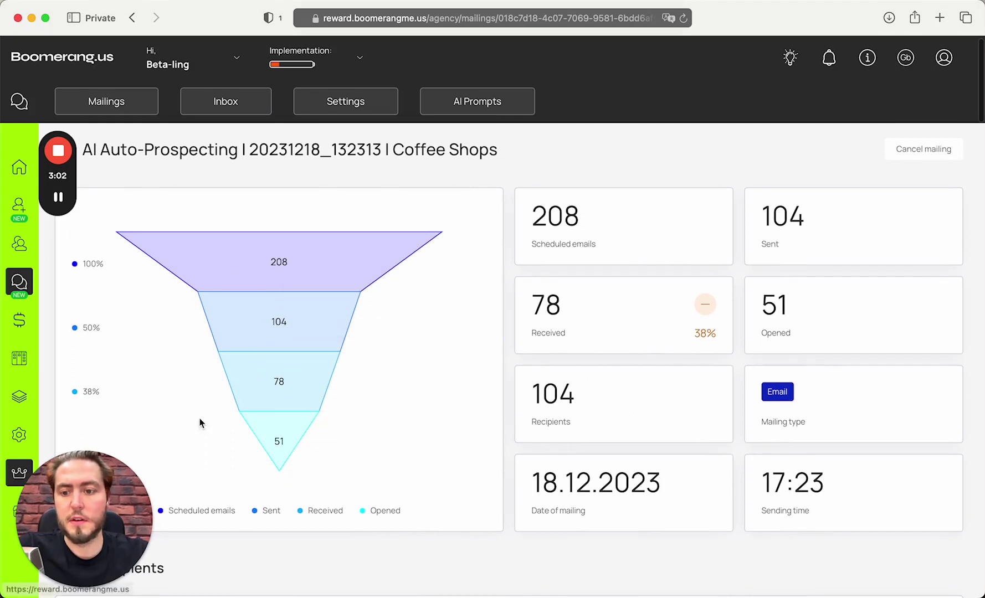
pyautogui.scroll(-3, 247, 374)
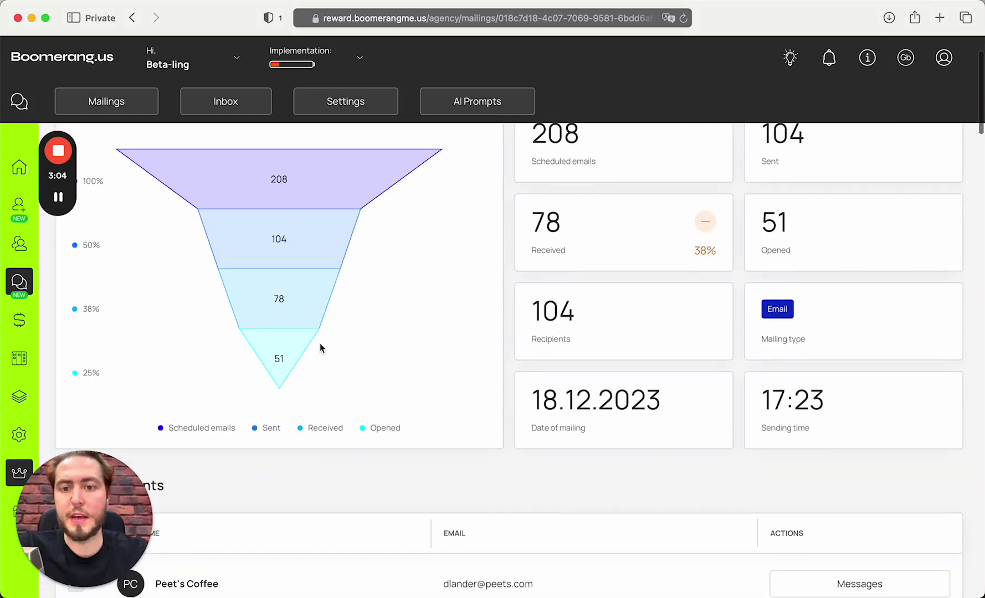
pyautogui.scroll(3, 320, 343)
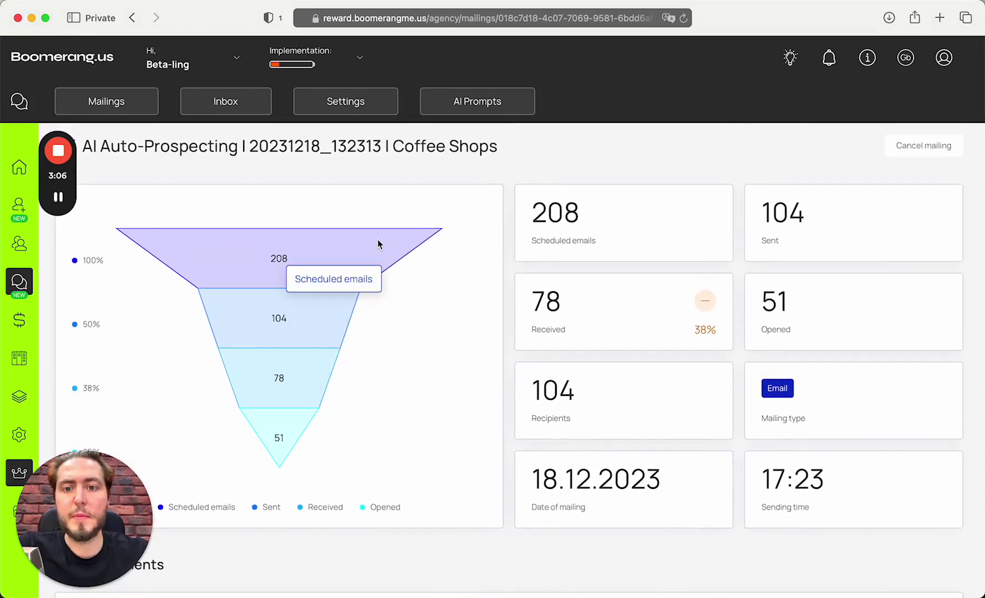
pyautogui.scroll(-10, 377, 243)
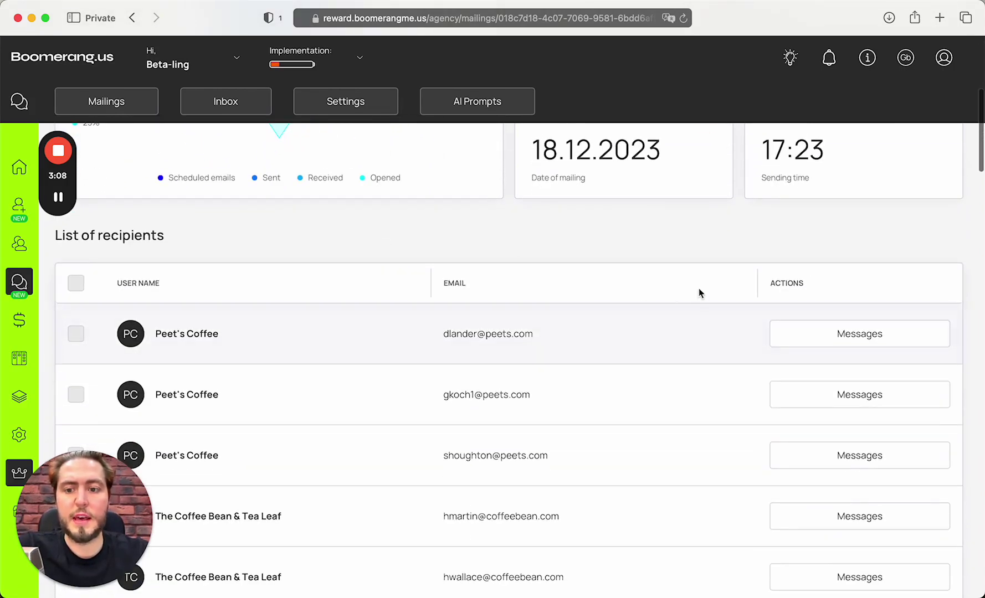
# Step: Open the first Peet's Coffee recipient's email and highlight its greeting and opening paragraph
pyautogui.click(909, 349)
pyautogui.scroll(5, 873, 326)
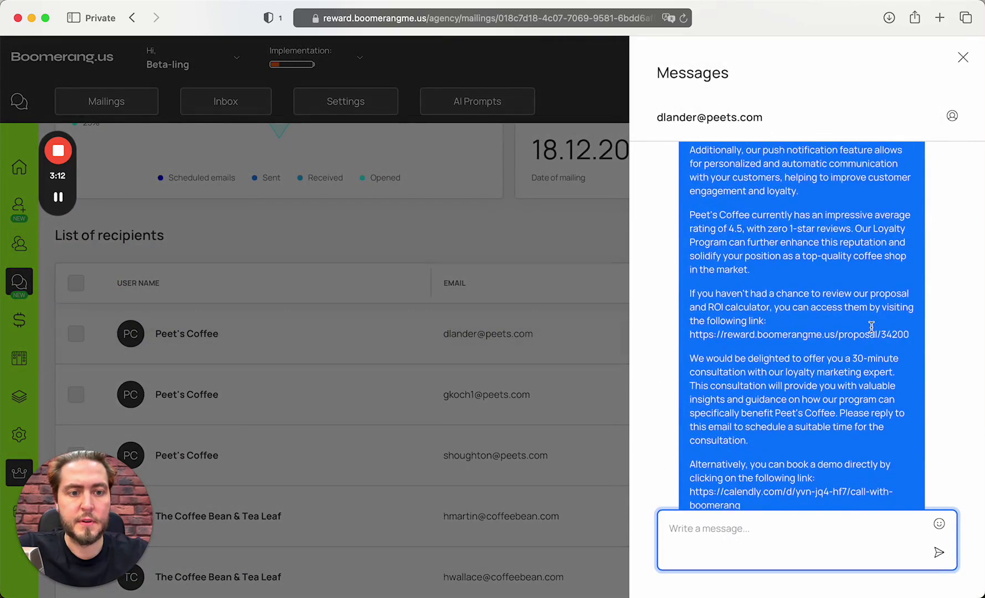
pyautogui.scroll(15, 872, 327)
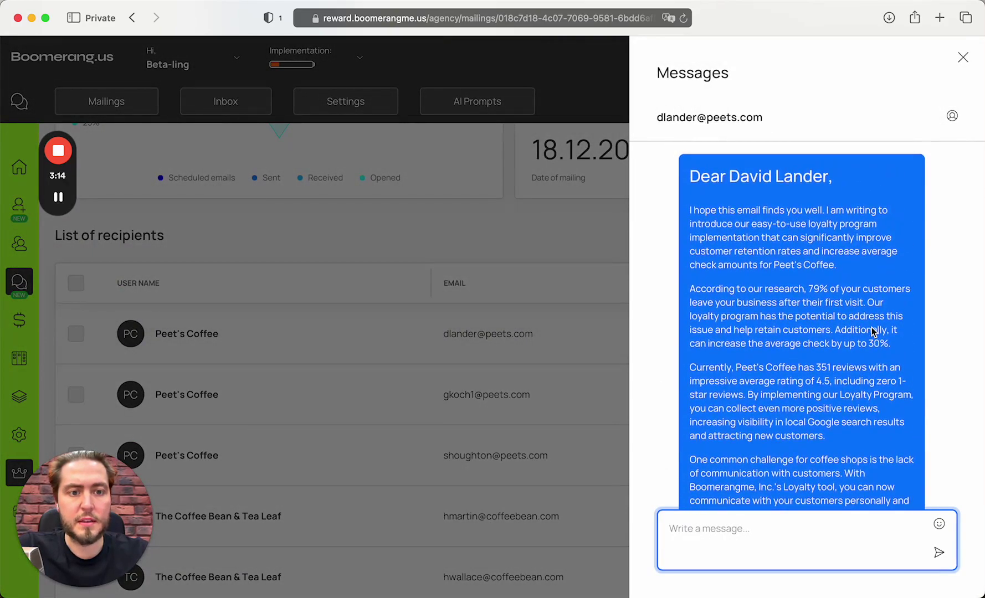
pyautogui.moveTo(697, 174); pyautogui.dragTo(824, 173)
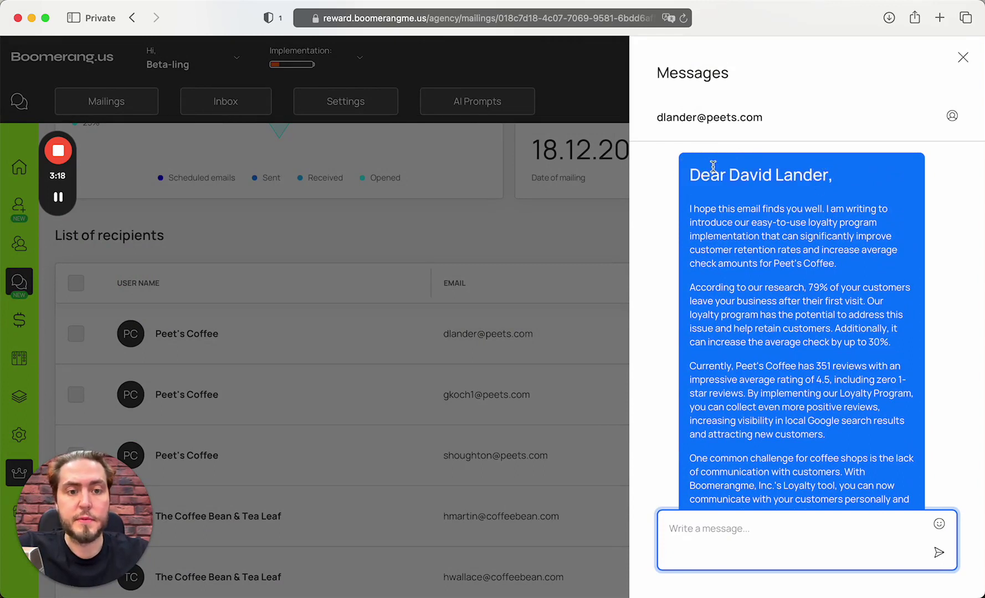
pyautogui.scroll(-3, 723, 199)
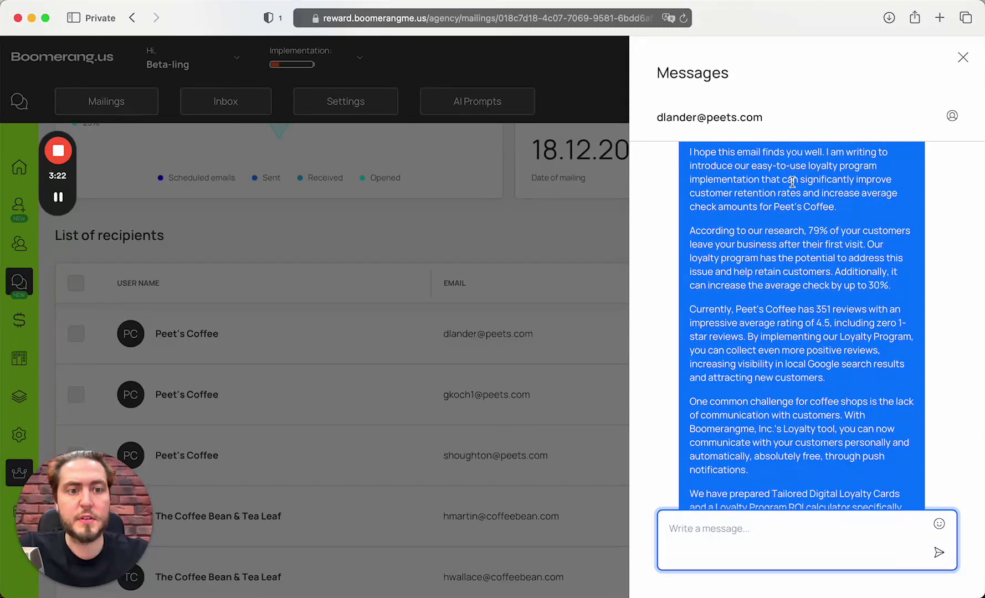
pyautogui.scroll(-4, 792, 181)
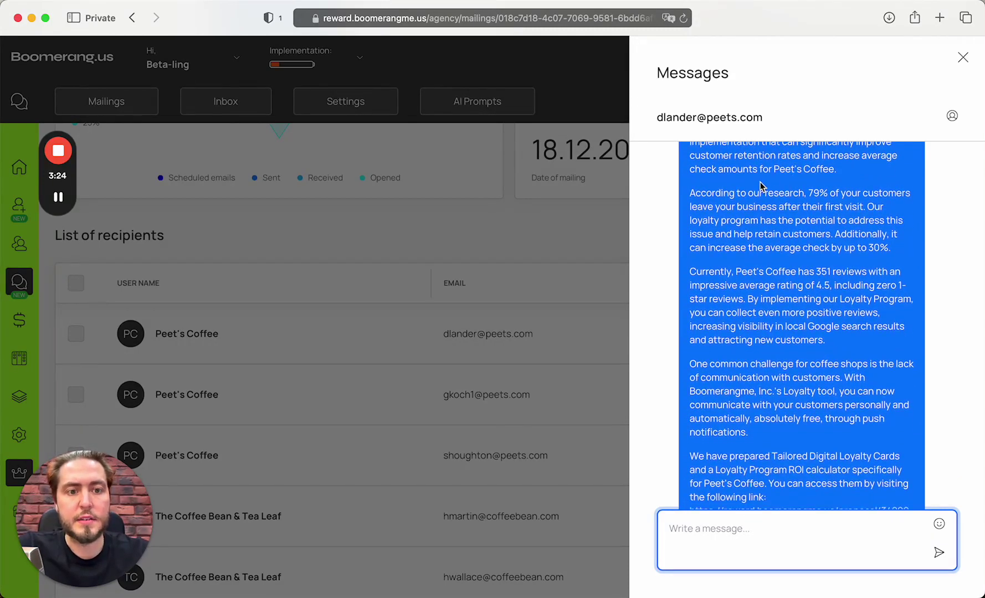
pyautogui.tripleClick(715, 168)
pyautogui.click(789, 206)
# Step: Scroll through the rest of the pitch down to the signature and email line
pyautogui.scroll(-2, 788, 207)
pyautogui.click(701, 200)
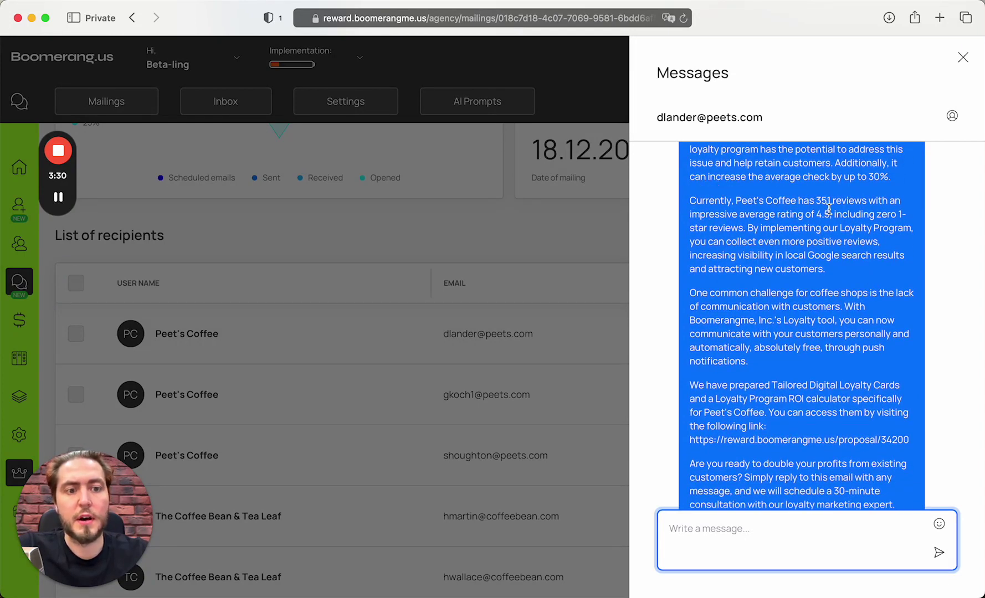
pyautogui.scroll(-1, 843, 219)
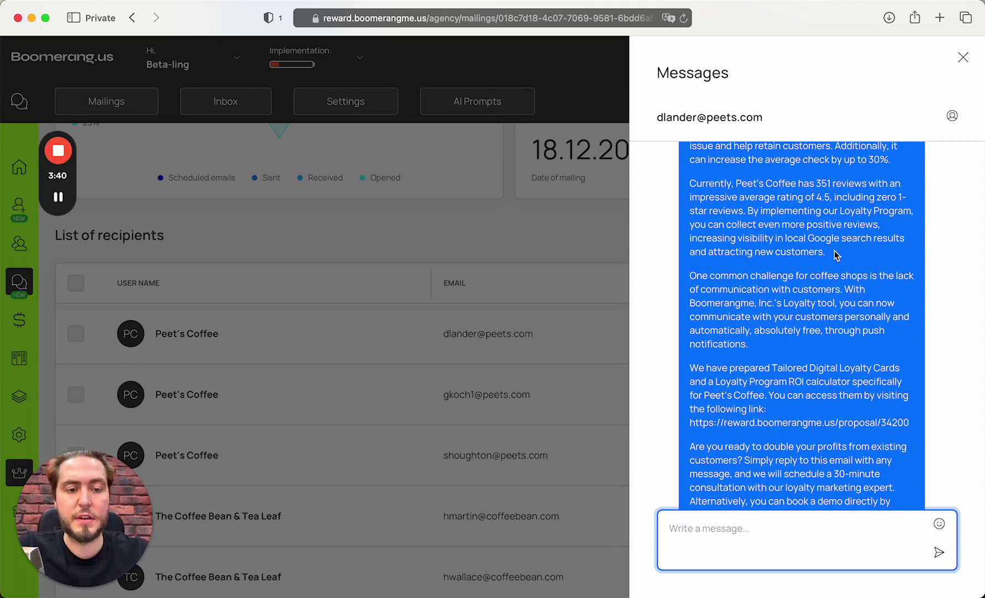
pyautogui.scroll(-1, 835, 255)
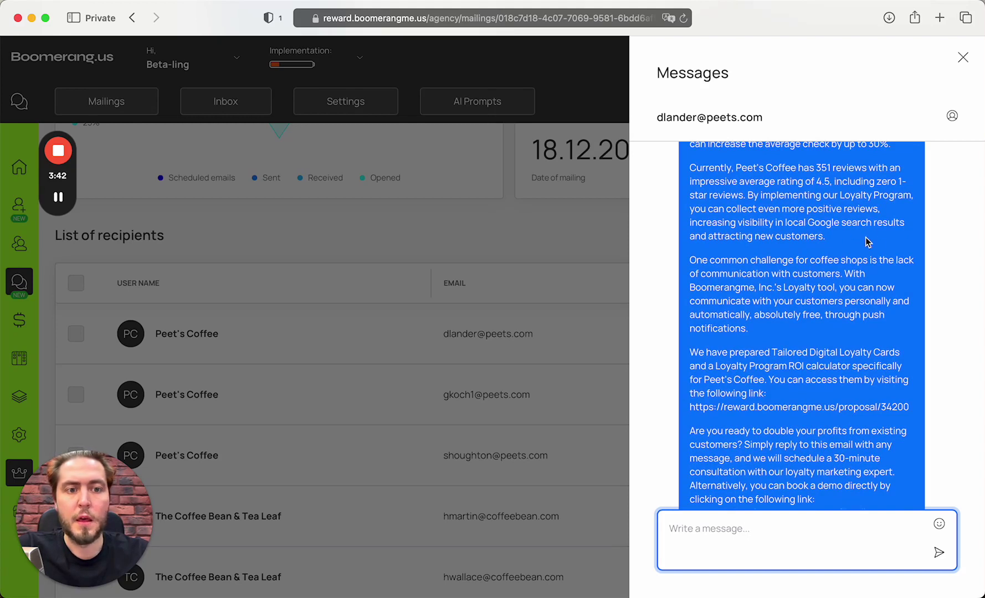
pyautogui.scroll(-1, 875, 242)
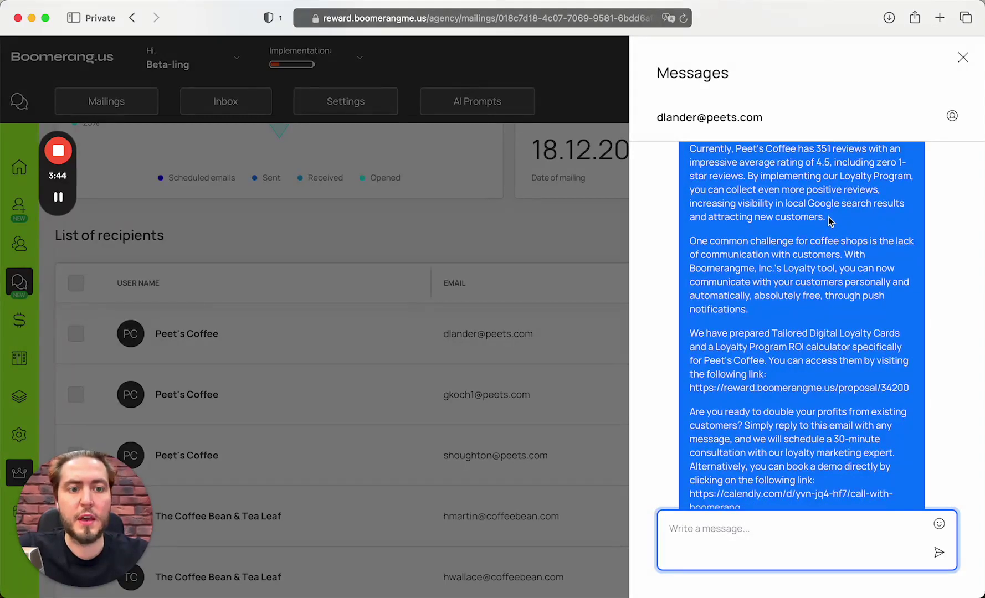
pyautogui.scroll(-1, 830, 222)
pyautogui.scroll(-1, 829, 221)
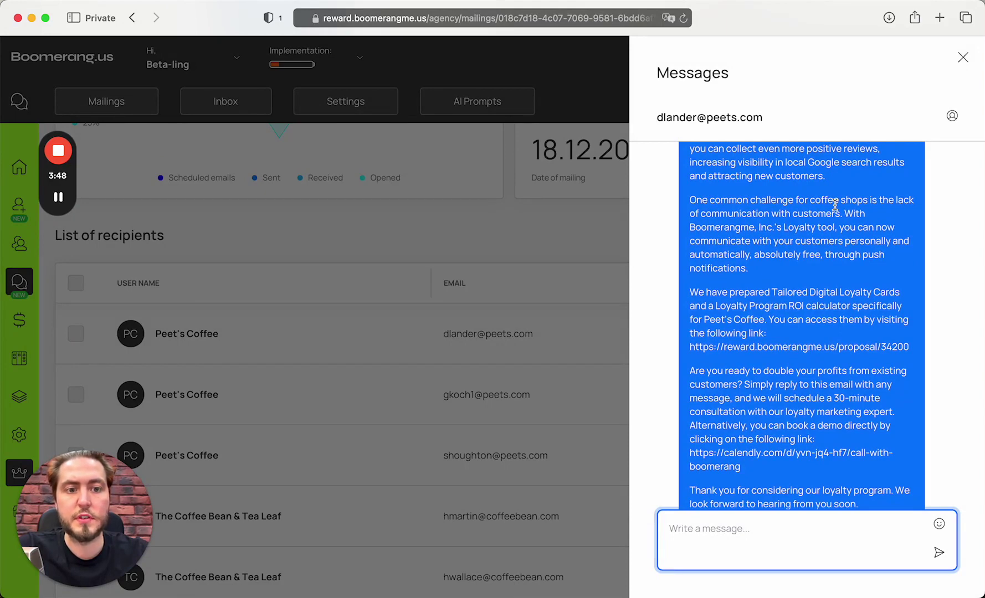
pyautogui.scroll(-1, 834, 204)
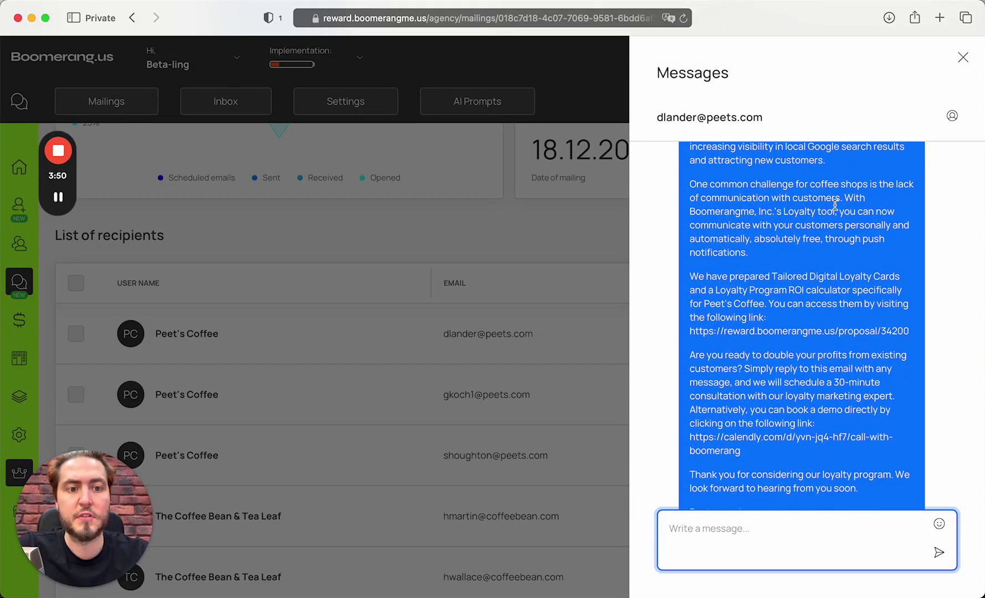
pyautogui.scroll(-2, 835, 204)
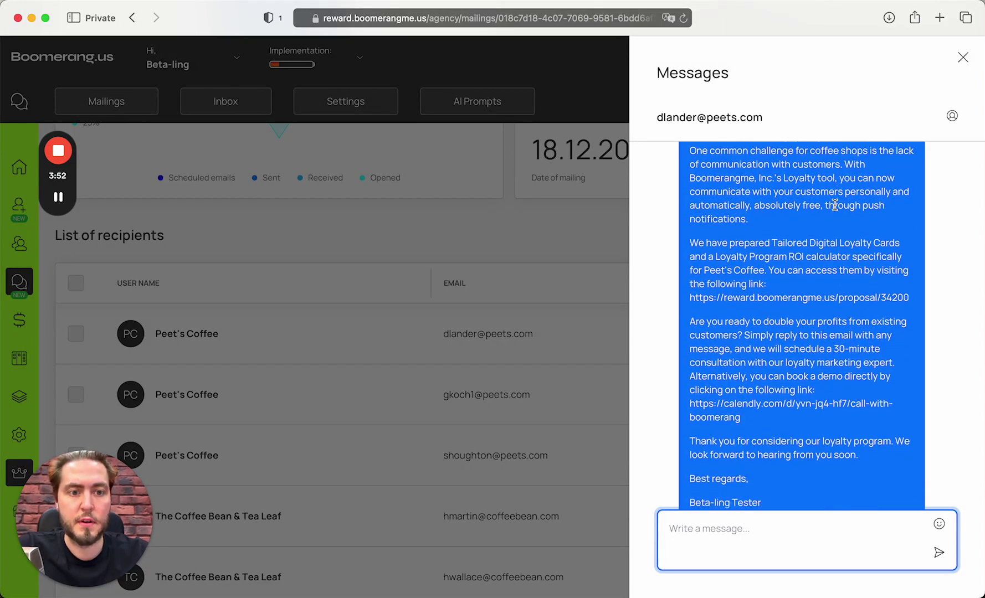
pyautogui.scroll(-3, 835, 205)
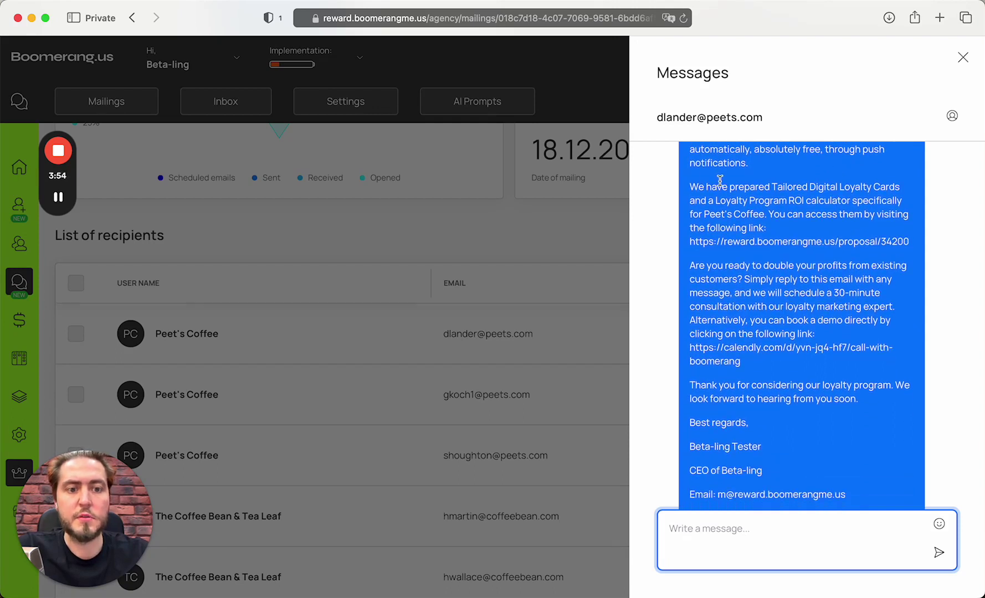
pyautogui.moveTo(720, 180); pyautogui.dragTo(813, 208)
pyautogui.click(813, 209)
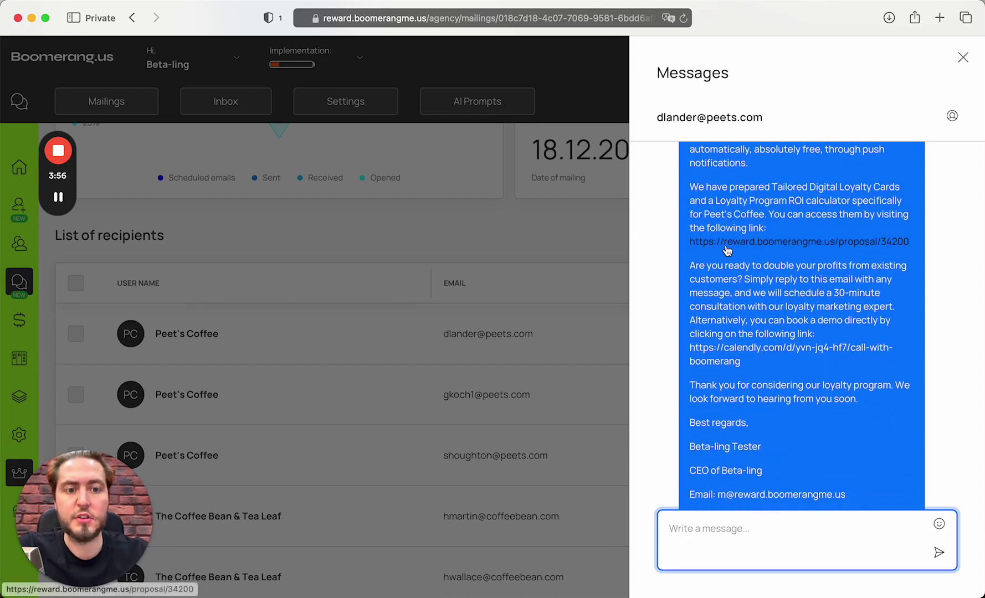
pyautogui.click(732, 244)
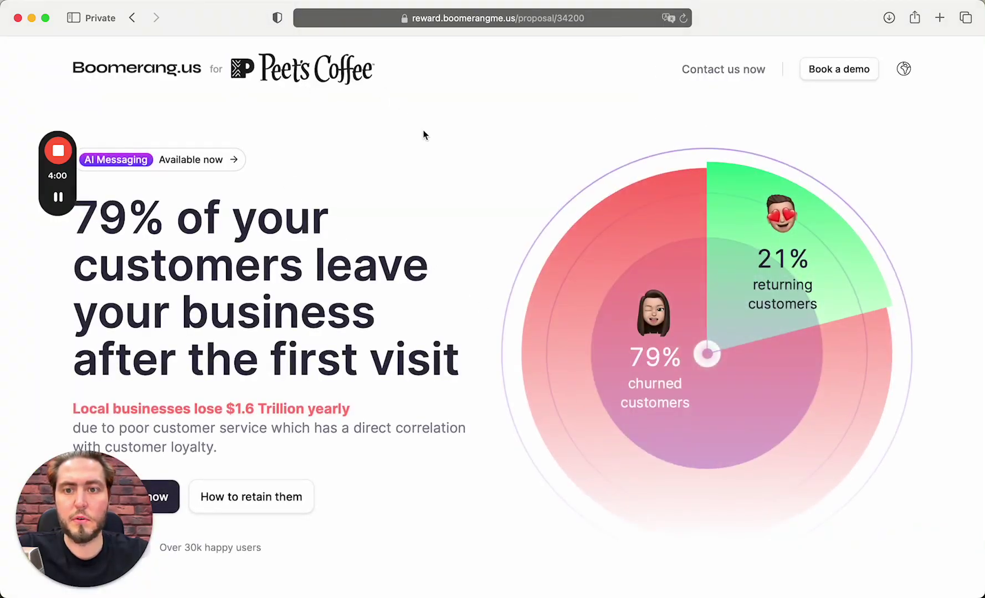
pyautogui.scroll(-5, 424, 133)
pyautogui.scroll(-12, 423, 130)
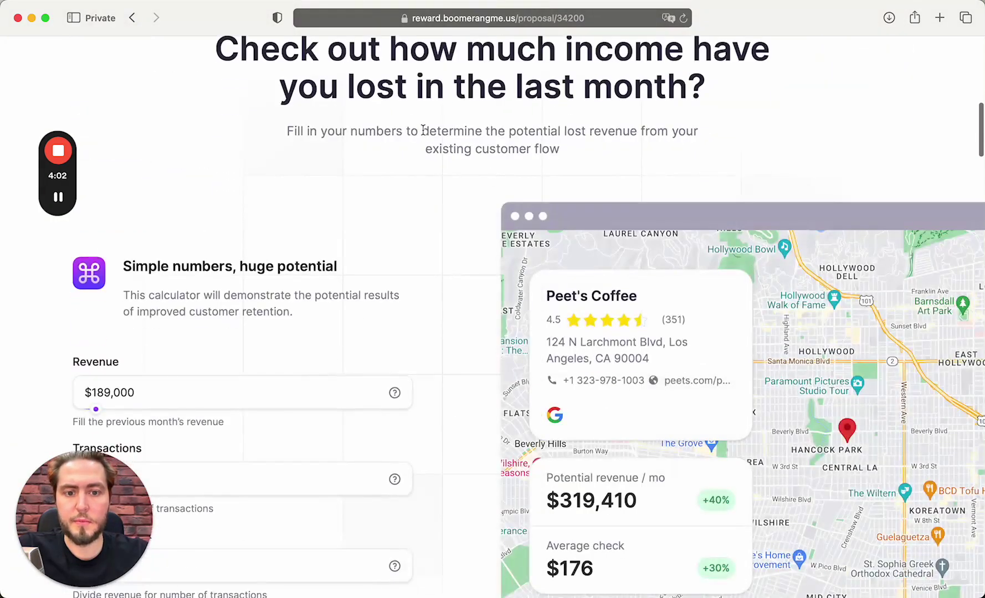
pyautogui.scroll(-4, 422, 129)
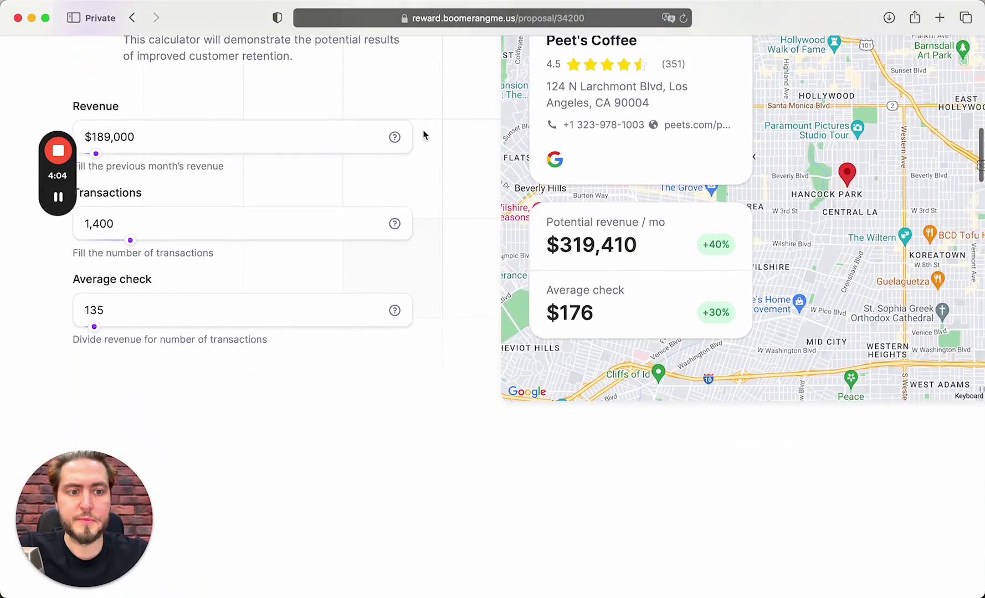
pyautogui.scroll(2, 443, 155)
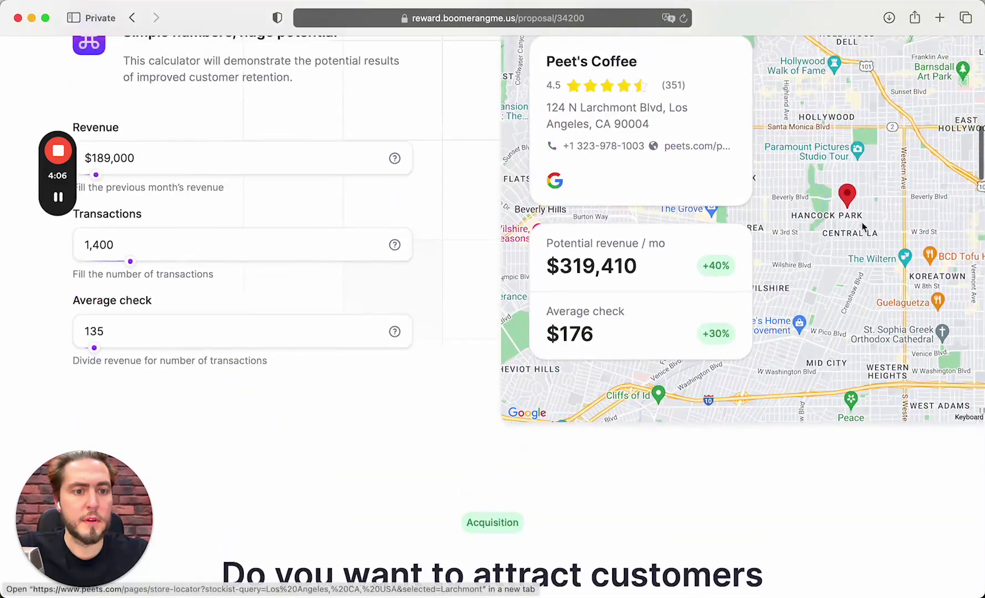
pyautogui.scroll(-10, 428, 280)
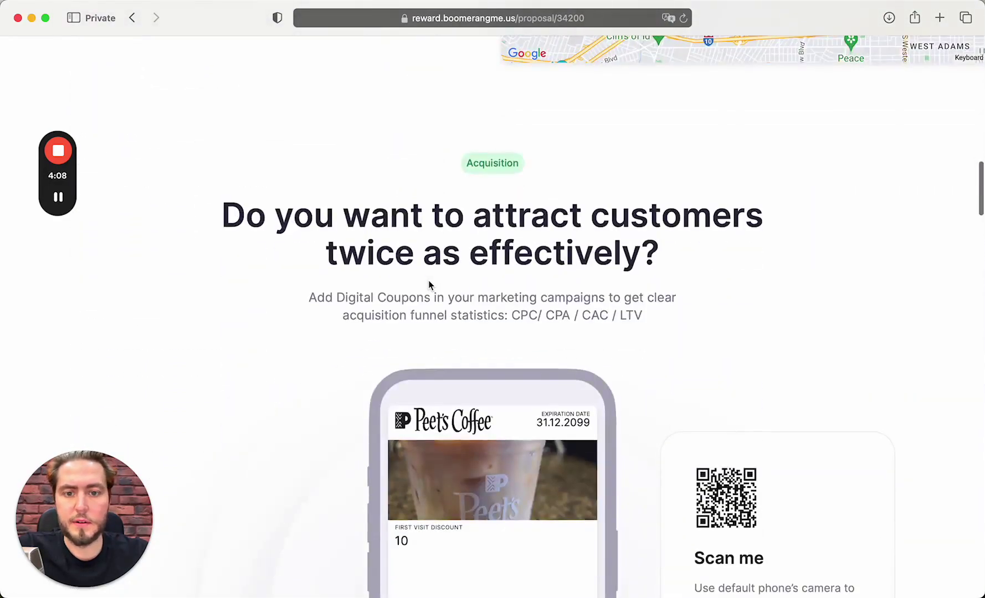
pyautogui.scroll(-15, 429, 285)
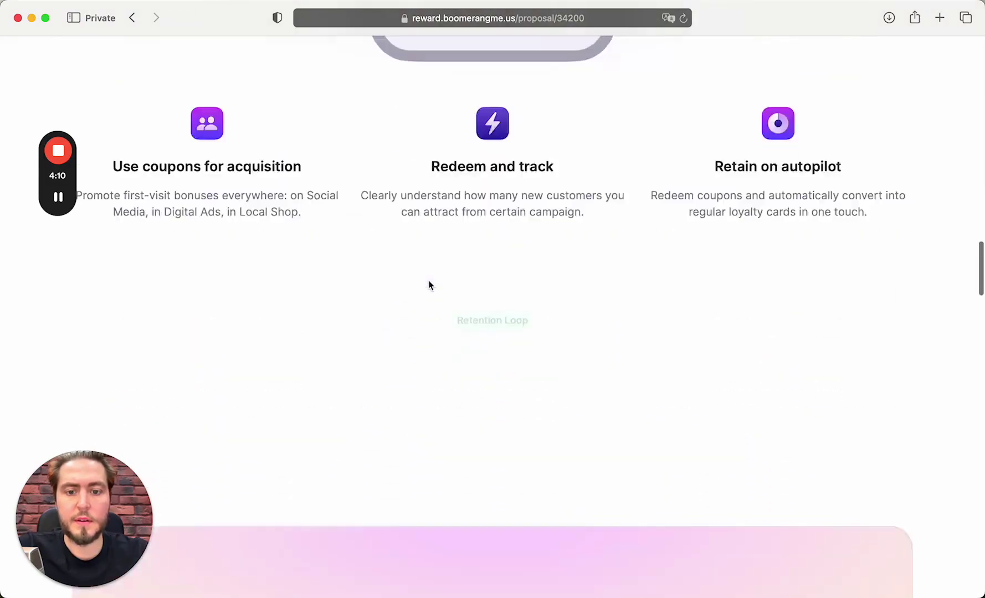
pyautogui.scroll(-20, 429, 285)
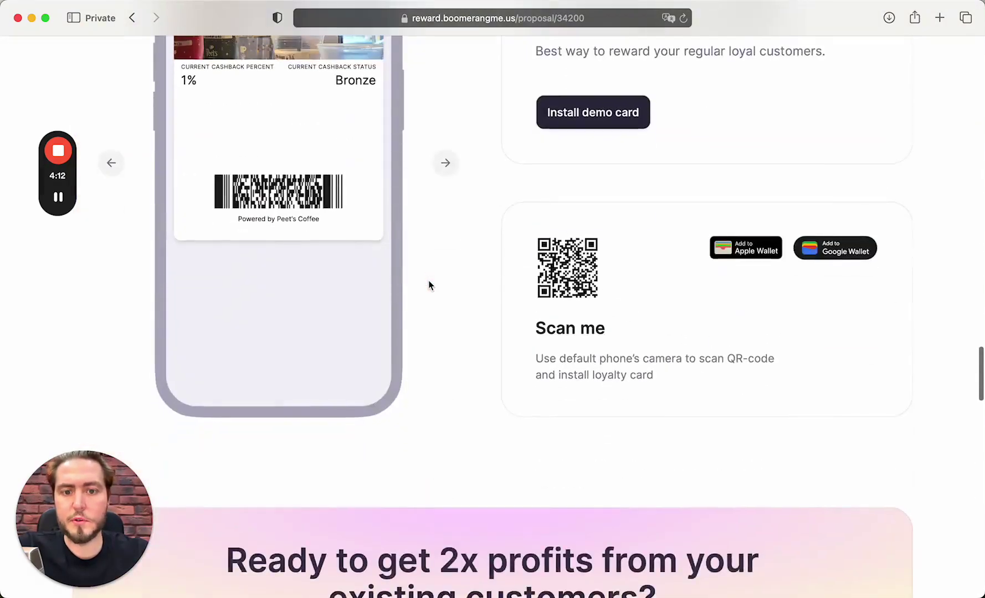
pyautogui.scroll(-20, 429, 283)
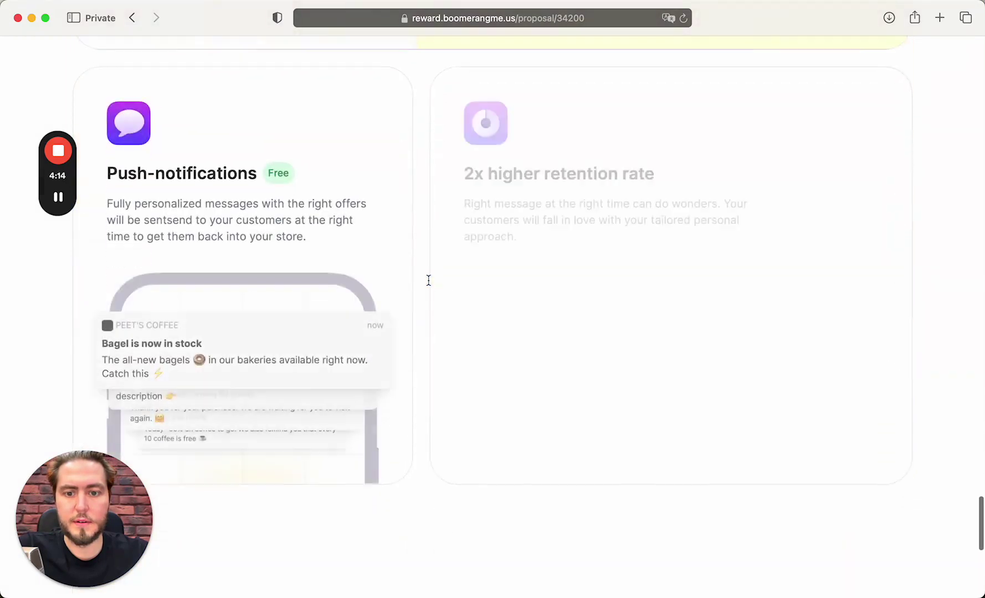
pyautogui.scroll(-5, 429, 282)
pyautogui.scroll(20, 428, 282)
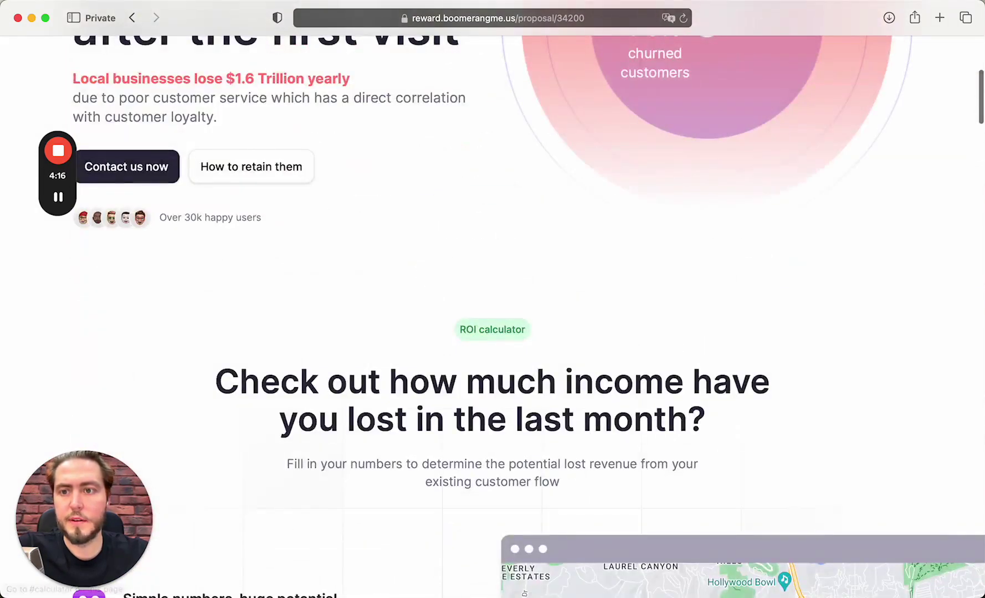
pyautogui.click(132, 17)
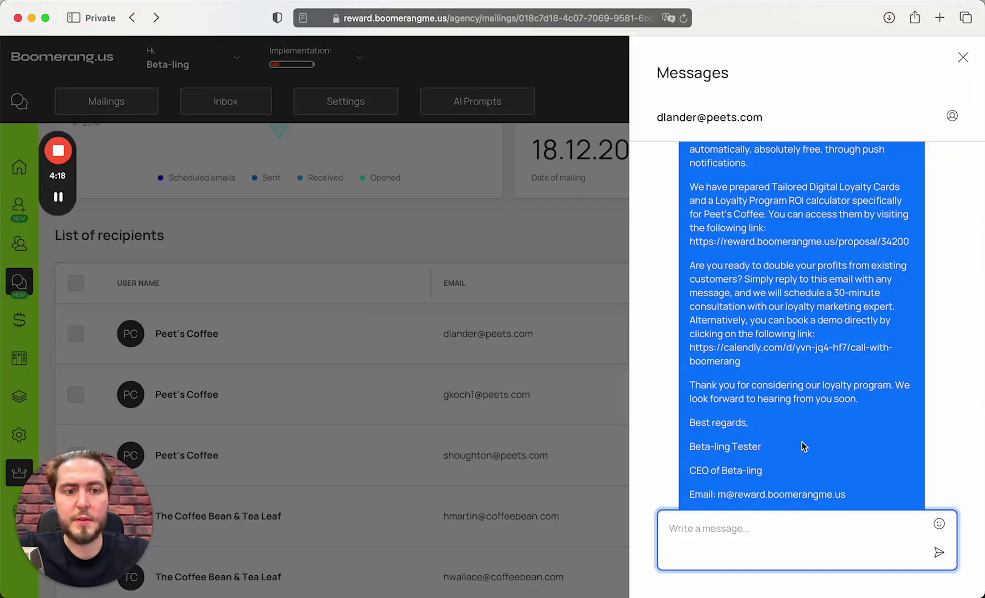
pyautogui.scroll(-4, 794, 292)
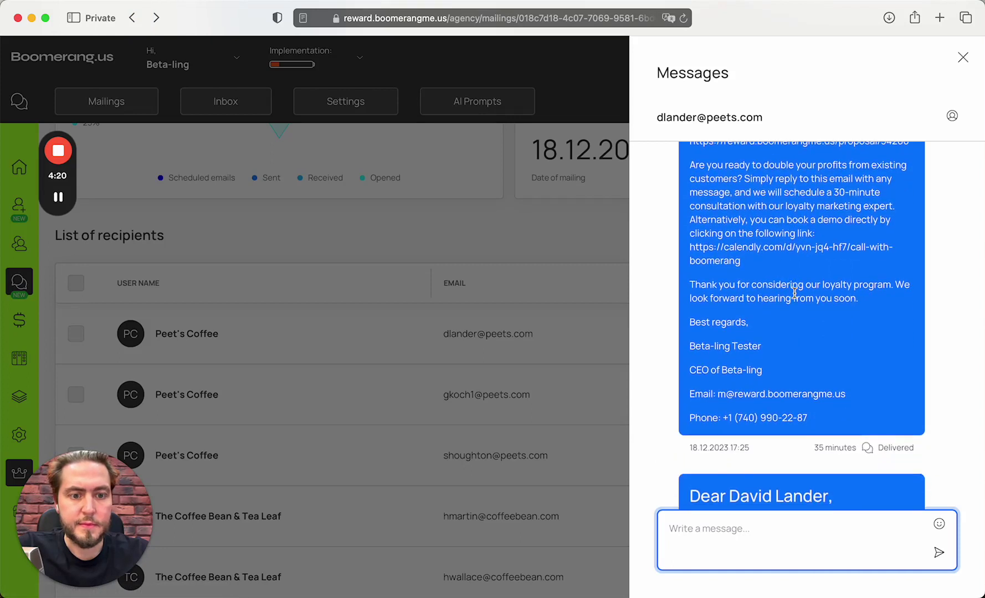
pyautogui.scroll(2, 767, 279)
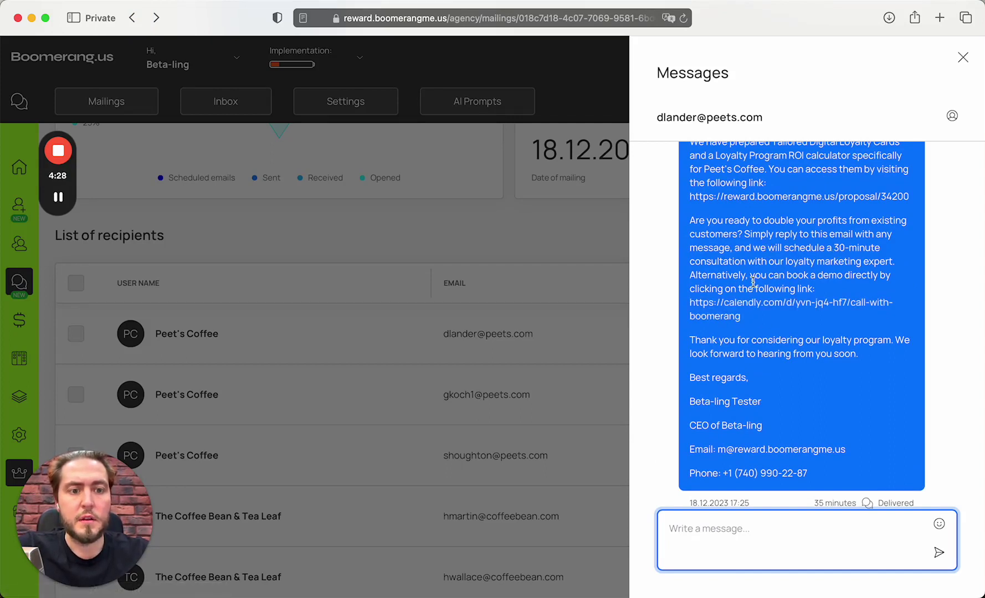
pyautogui.scroll(-2, 787, 286)
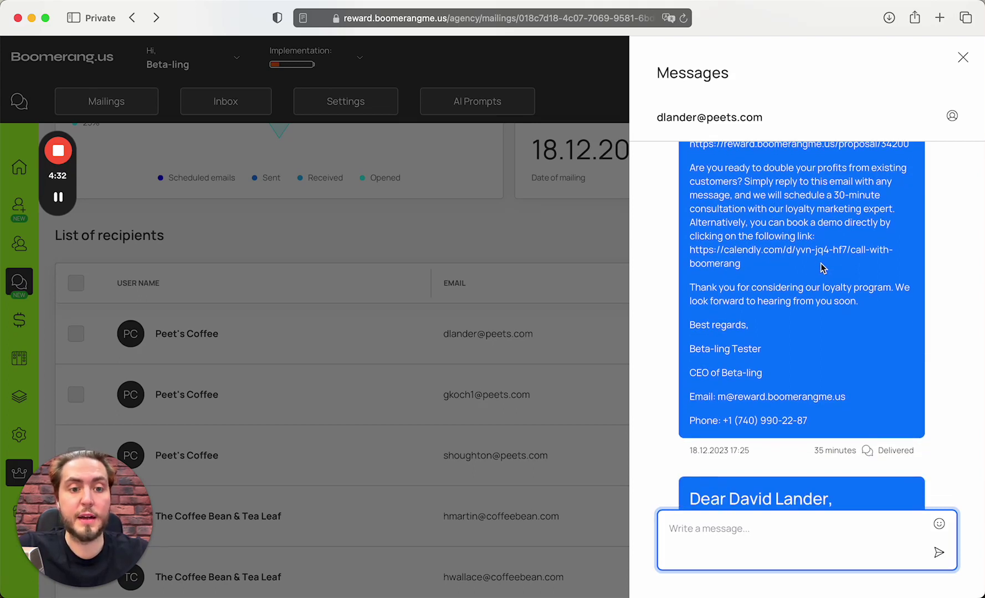
pyautogui.moveTo(722, 224); pyautogui.dragTo(829, 238)
pyautogui.click(752, 249)
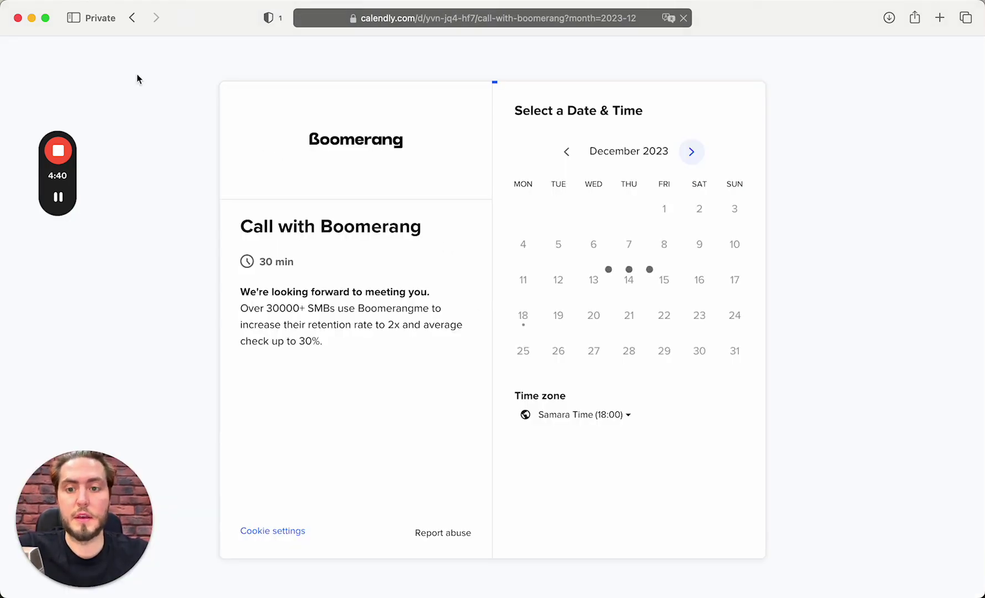
pyautogui.click(133, 19)
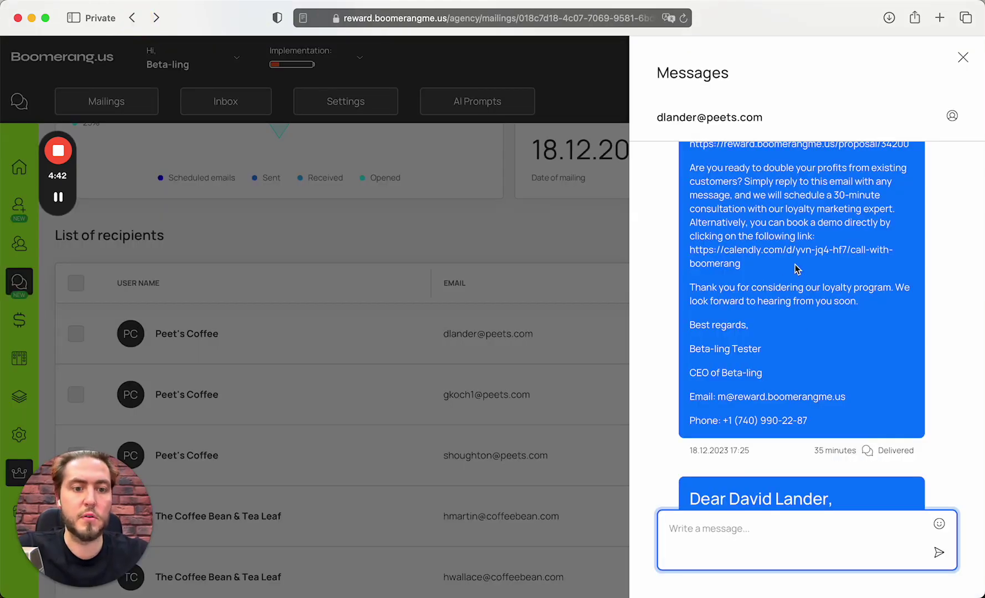
pyautogui.scroll(-2, 794, 268)
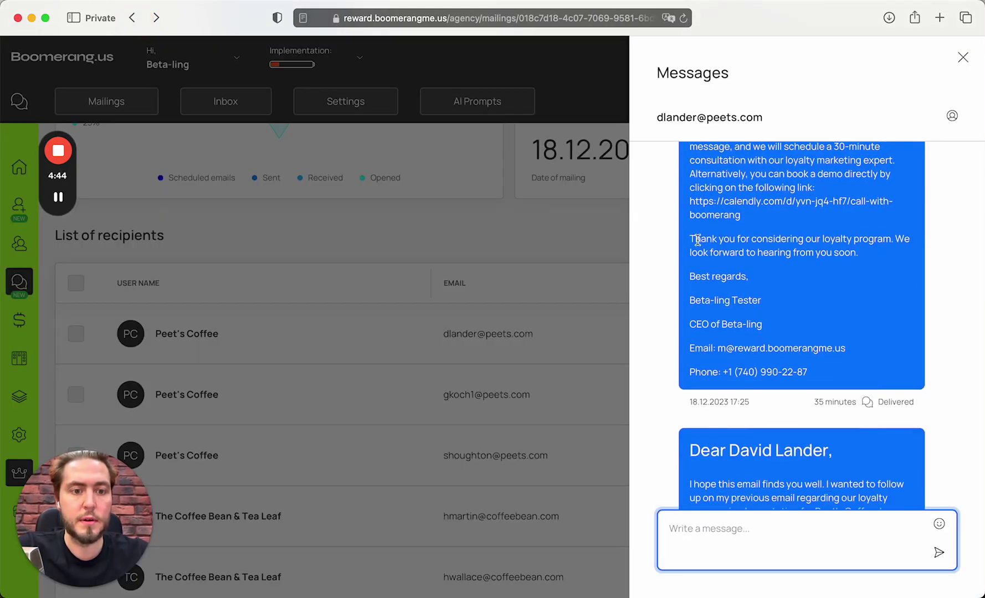
pyautogui.scroll(-2, 724, 236)
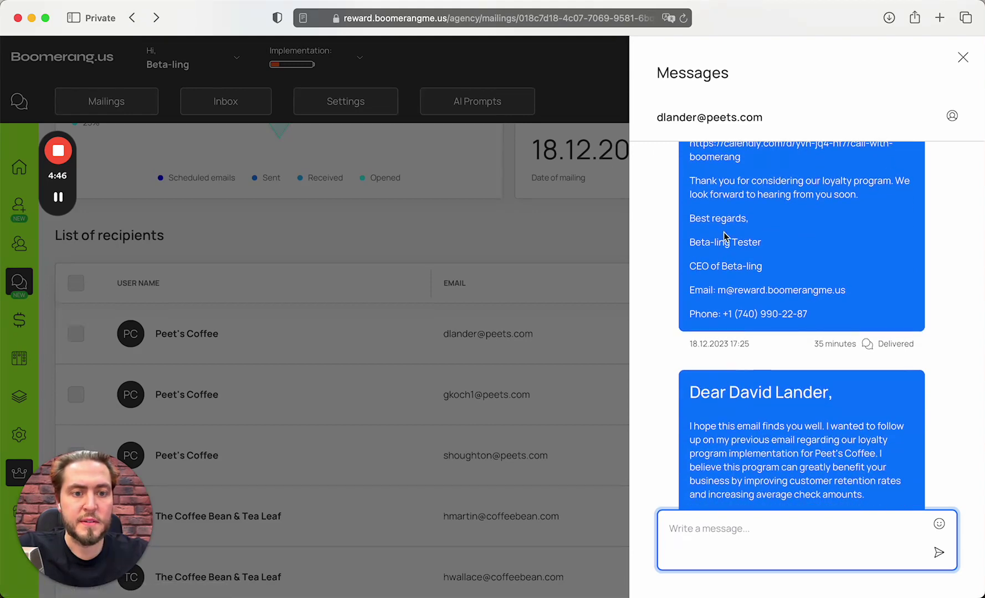
pyautogui.scroll(-1, 770, 217)
pyautogui.scroll(-1, 789, 222)
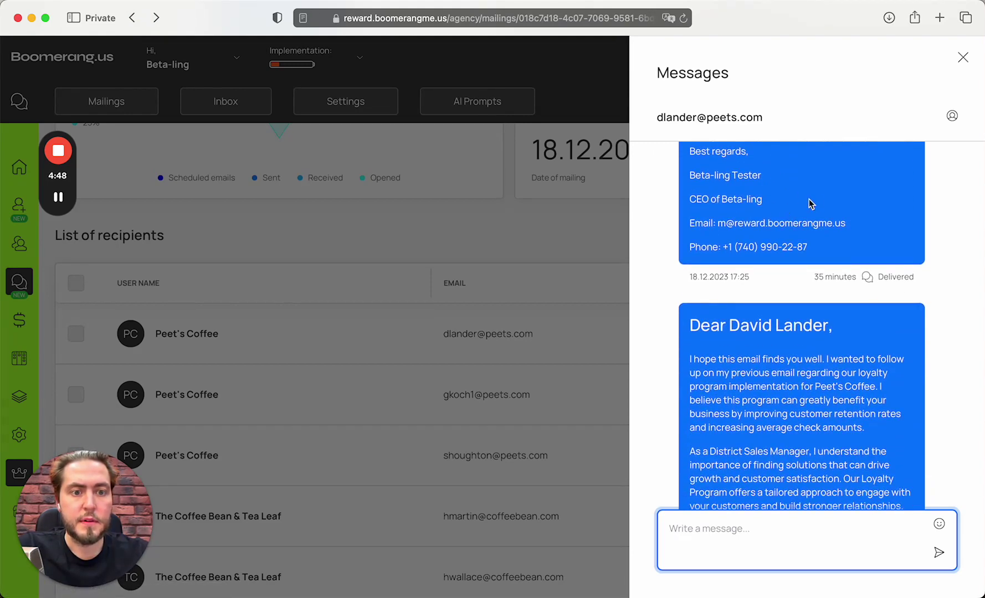
pyautogui.scroll(-1, 796, 232)
pyautogui.scroll(-5, 814, 221)
pyautogui.scroll(5, 776, 211)
pyautogui.scroll(1, 726, 189)
pyautogui.scroll(-3, 727, 189)
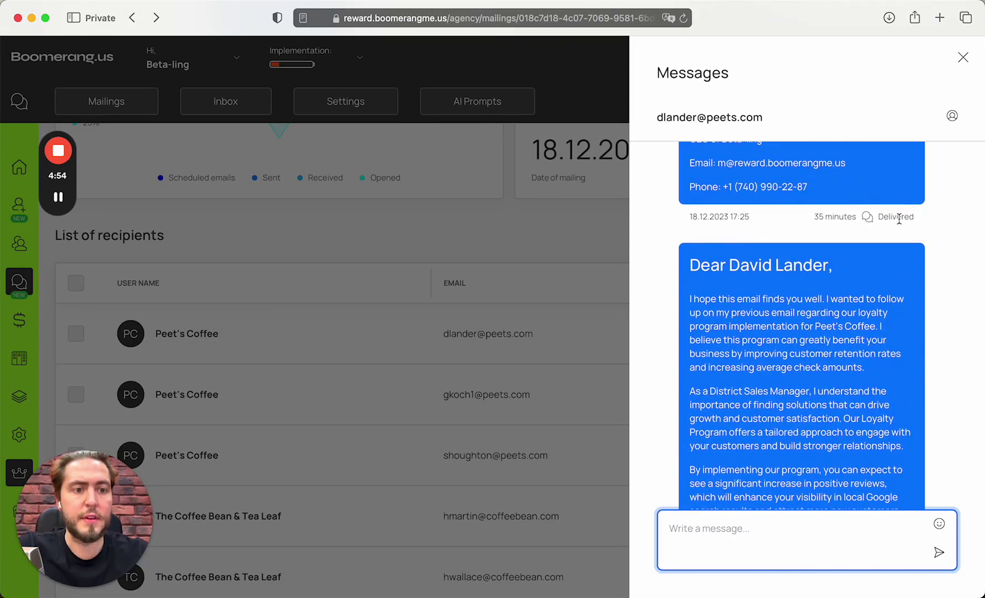
pyautogui.scroll(-3, 805, 230)
pyautogui.scroll(2, 803, 227)
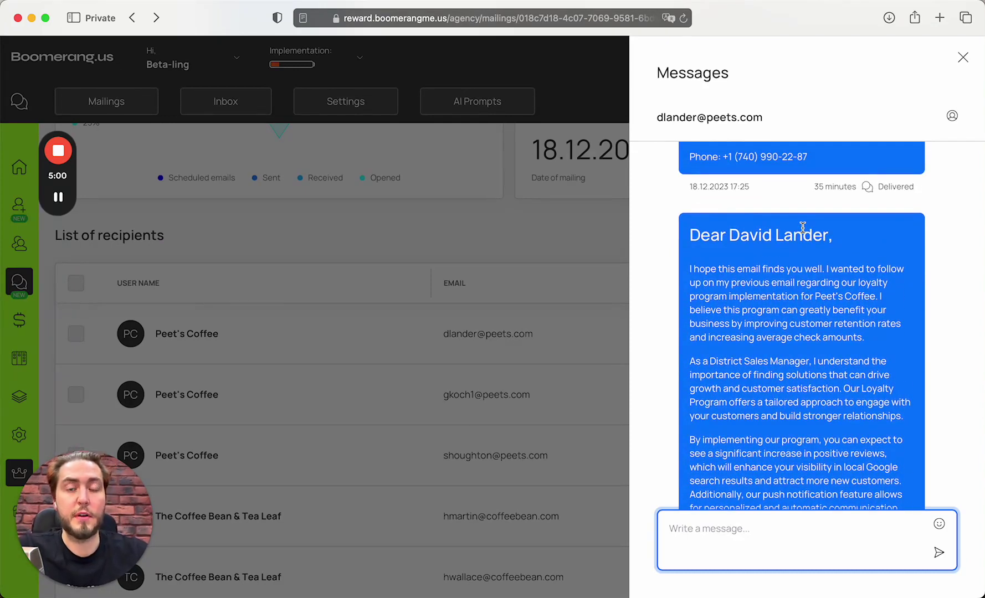
pyautogui.scroll(-2, 803, 228)
pyautogui.doubleClick(699, 225)
pyautogui.scroll(-10, 798, 272)
pyautogui.doubleClick(908, 491)
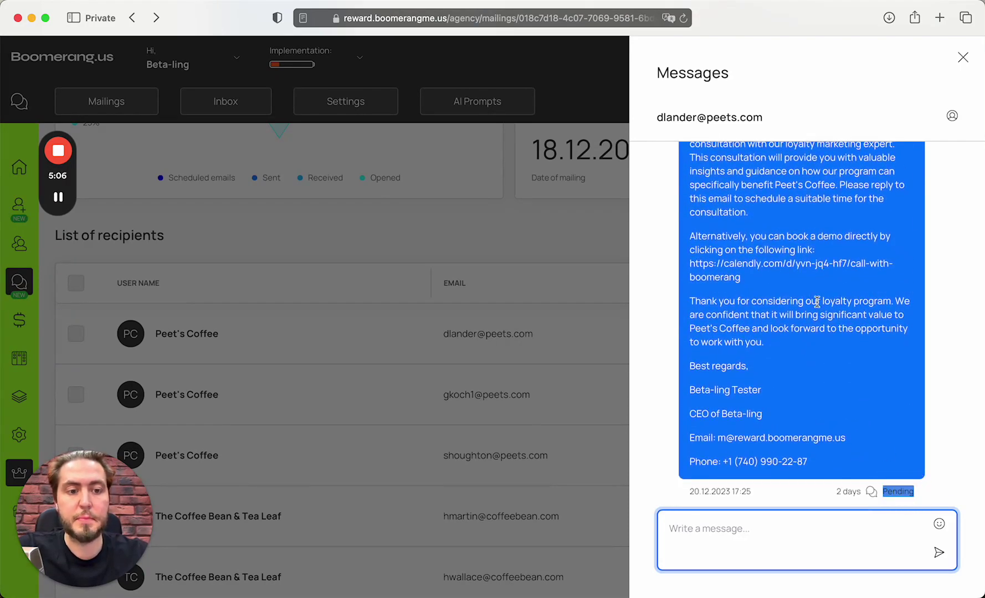
pyautogui.scroll(10, 817, 302)
pyautogui.scroll(4, 817, 302)
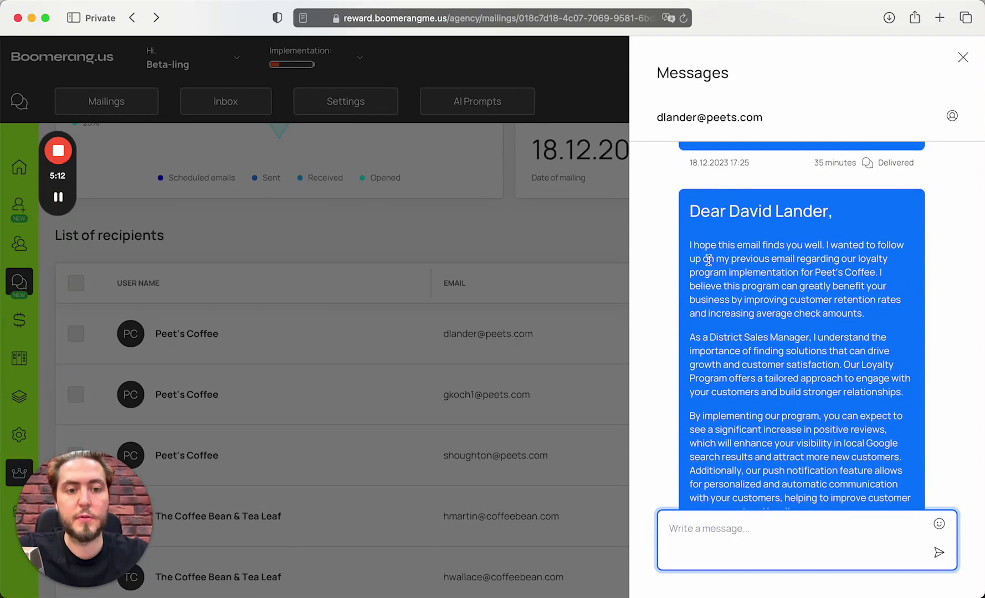
pyautogui.scroll(-1, 733, 253)
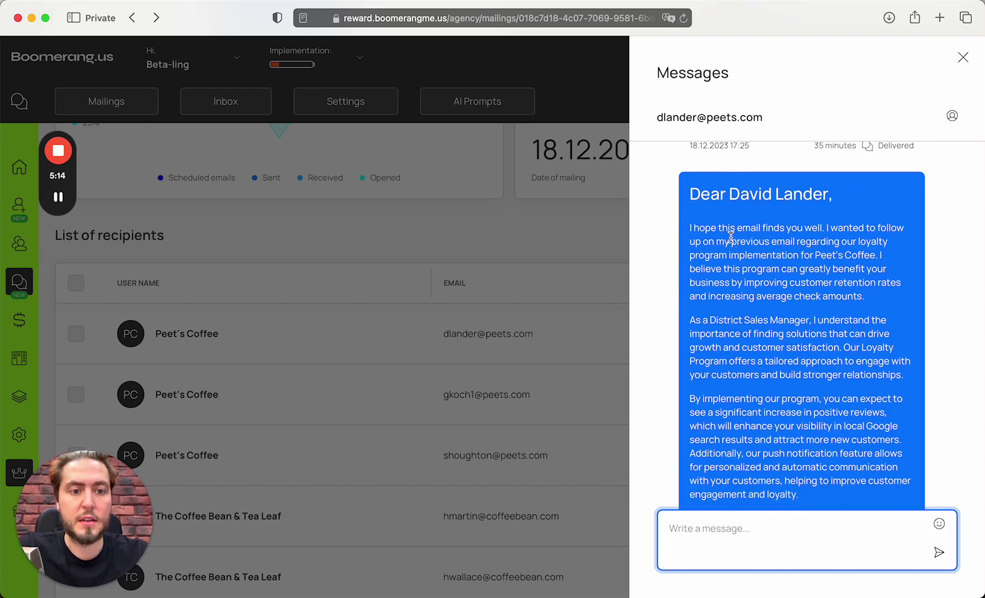
pyautogui.scroll(-1, 748, 260)
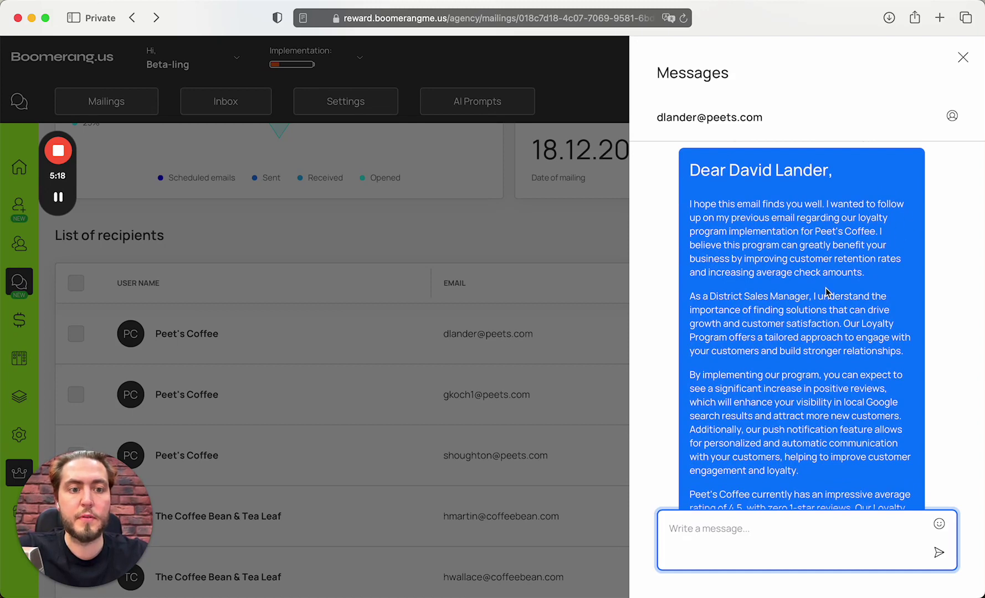
pyautogui.scroll(-2, 826, 291)
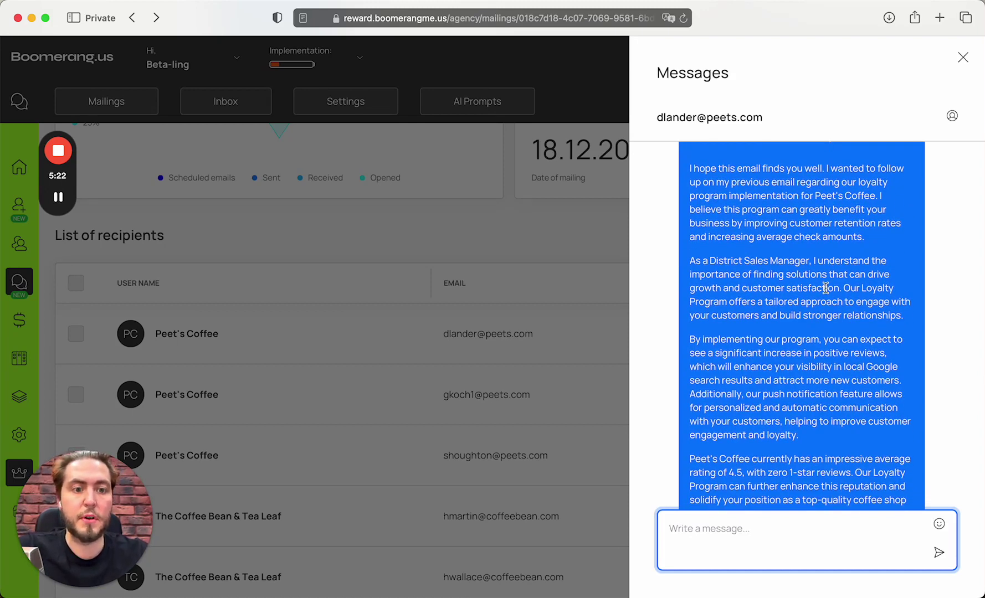
pyautogui.scroll(-10, 826, 288)
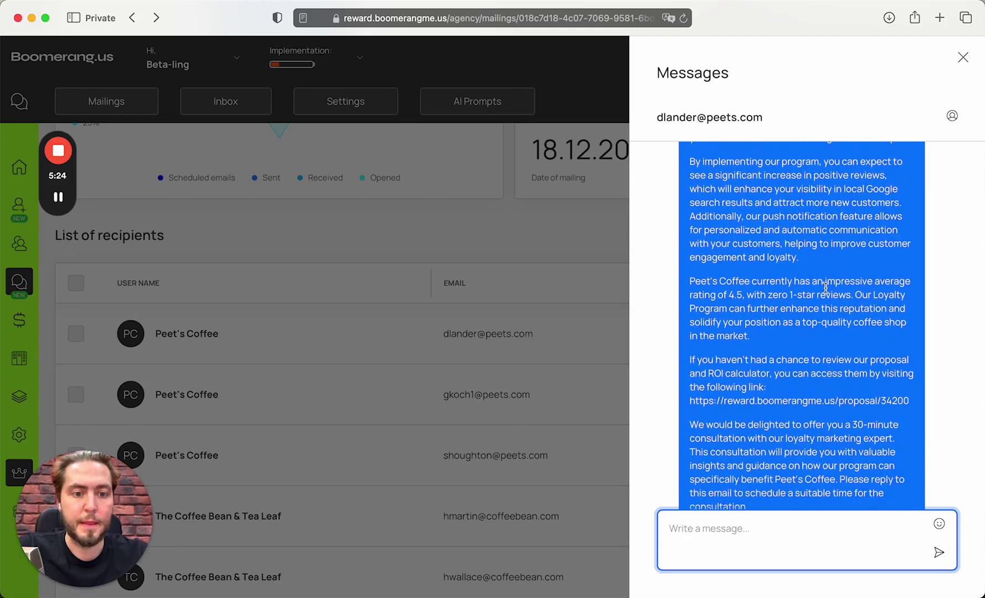
pyautogui.scroll(-8, 825, 291)
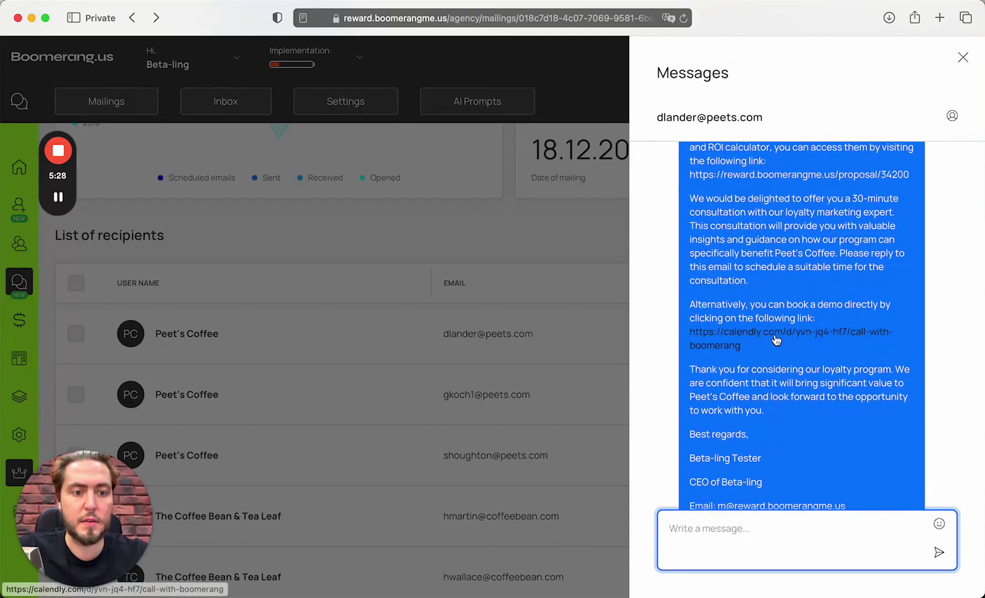
pyautogui.scroll(-3, 853, 338)
pyautogui.scroll(20, 745, 436)
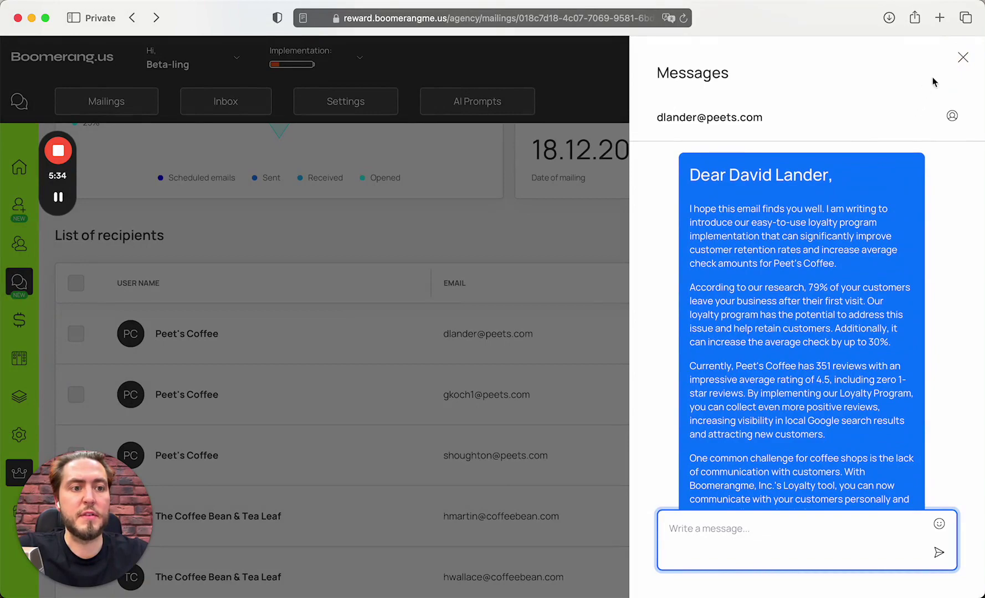
# Step: Close the first thread and view the second Peet's Coffee recipient's messages
pyautogui.click(962, 57)
pyautogui.scroll(5, 540, 407)
pyautogui.scroll(3, 541, 407)
pyautogui.scroll(-6, 540, 403)
pyautogui.scroll(-5, 541, 402)
pyautogui.click(814, 255)
pyautogui.scroll(10, 815, 266)
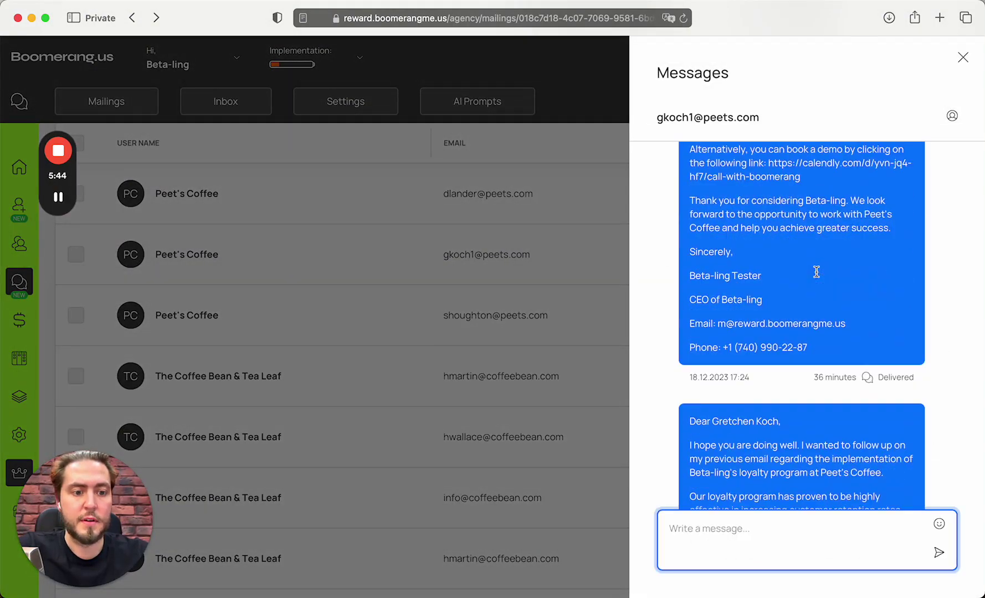
pyautogui.click(540, 304)
# Step: View the third Peet's Coffee recipient's messages, then return to the mailing funnel
pyautogui.click(820, 312)
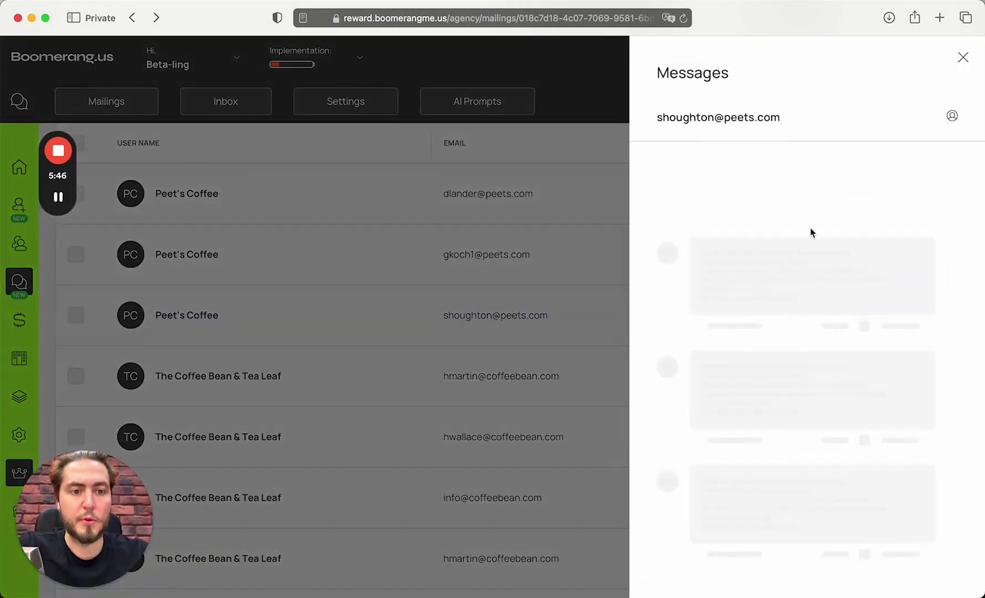
pyautogui.scroll(10, 846, 239)
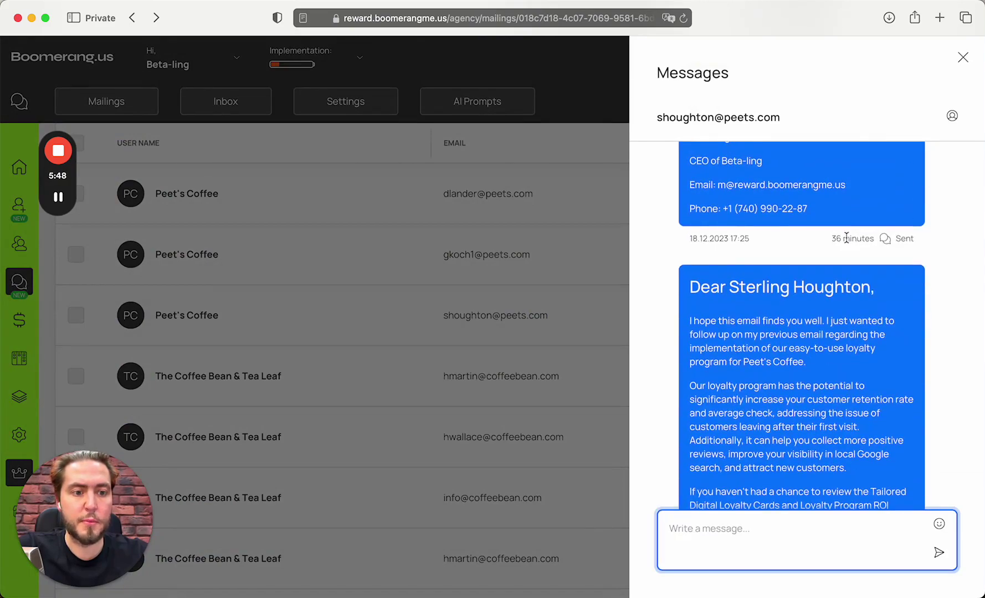
pyautogui.click(416, 288)
# Step: In the Inbox, read the two Equator Coffees replies and the Coffee Commissary reply
pyautogui.scroll(10, 638, 286)
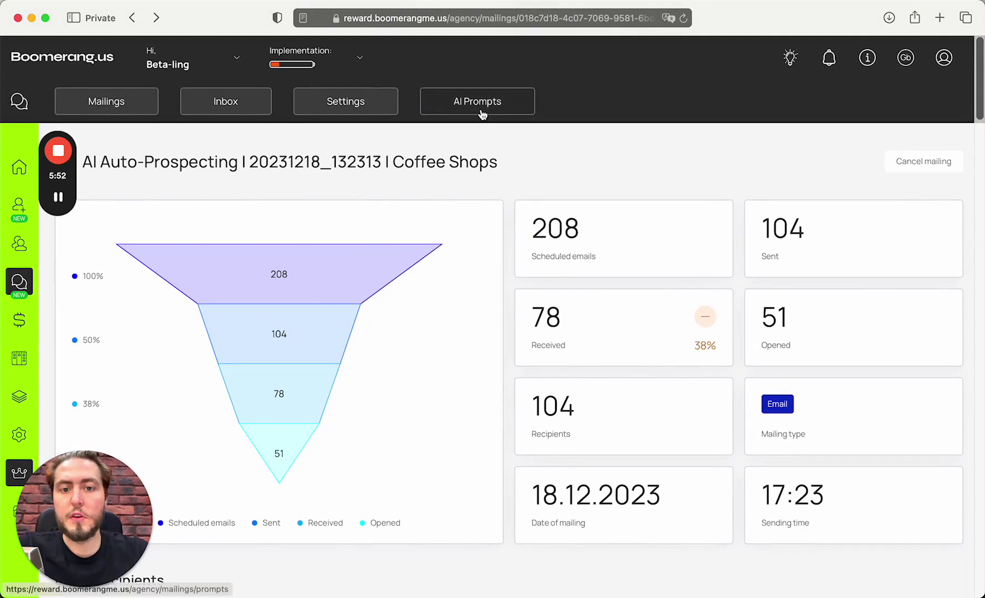
pyautogui.click(226, 102)
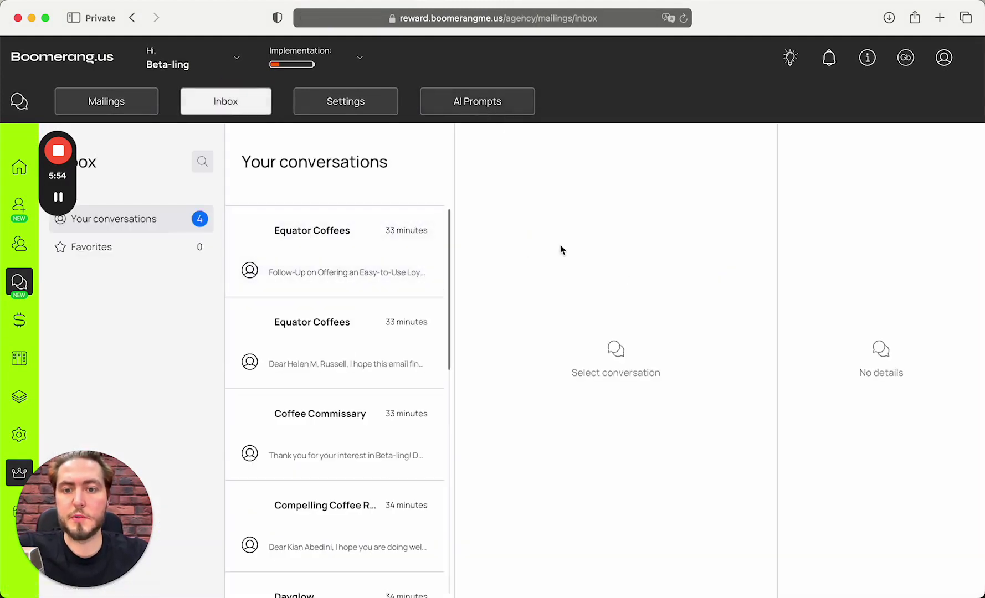
pyautogui.click(377, 253)
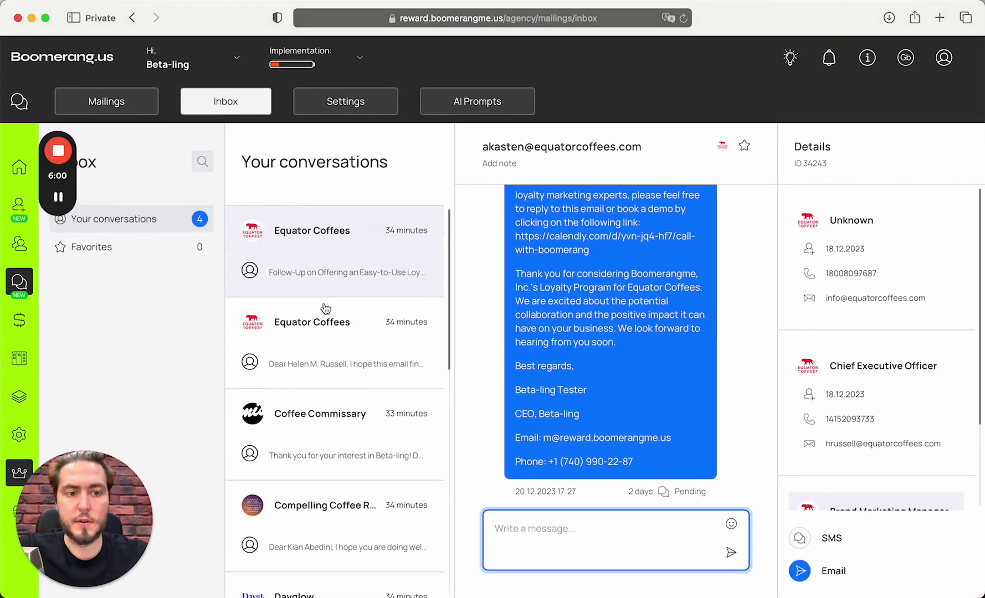
pyautogui.click(324, 321)
pyautogui.click(373, 405)
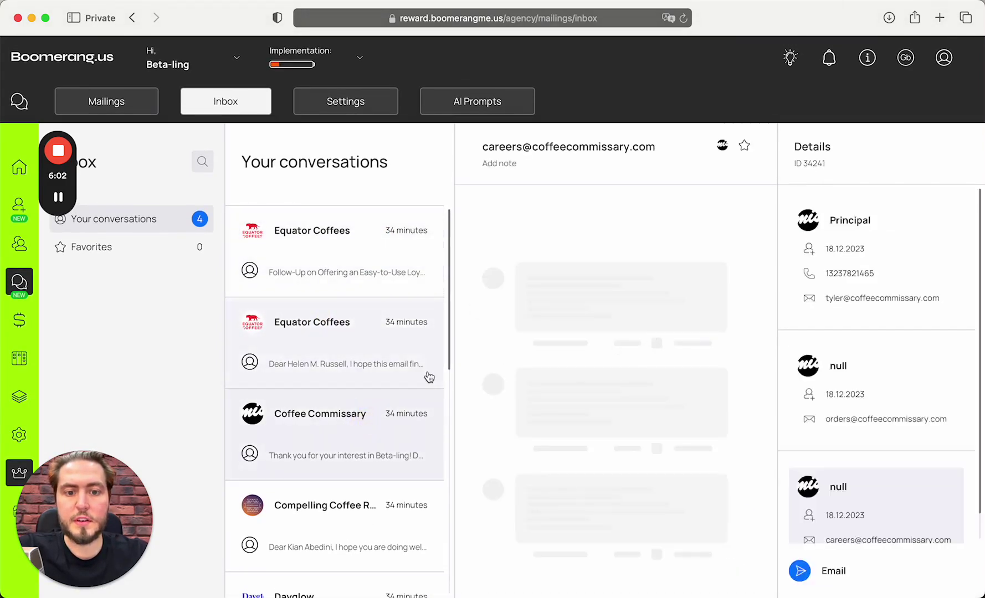
# Step: Read the Dayglow, Kings Road Coffee and Café, and lower Equator Coffees conversations
pyautogui.scroll(-3, 427, 465)
pyautogui.click(375, 458)
pyautogui.scroll(-3, 375, 457)
pyautogui.click(396, 431)
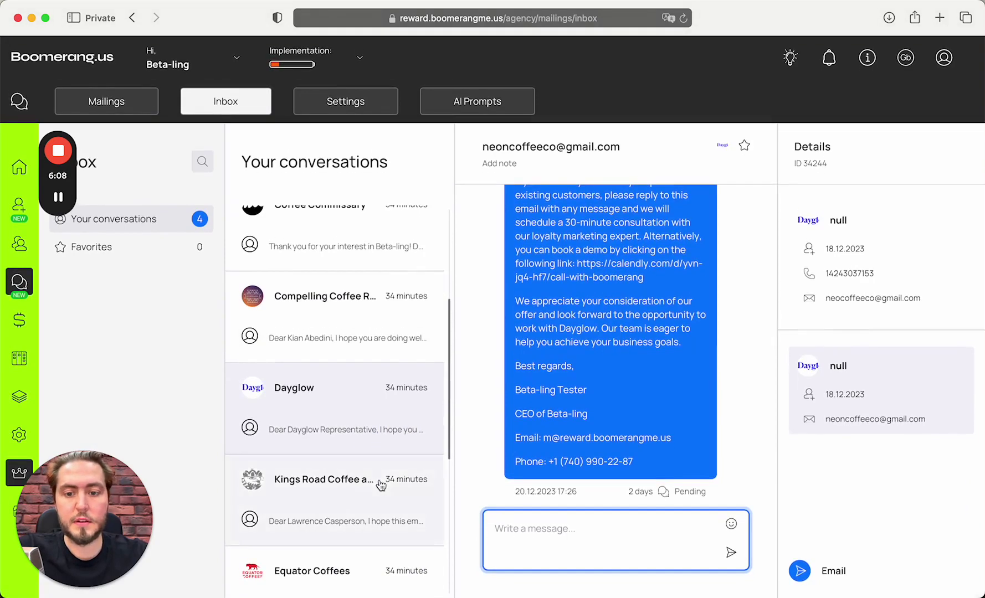
pyautogui.click(383, 488)
pyautogui.scroll(-3, 329, 476)
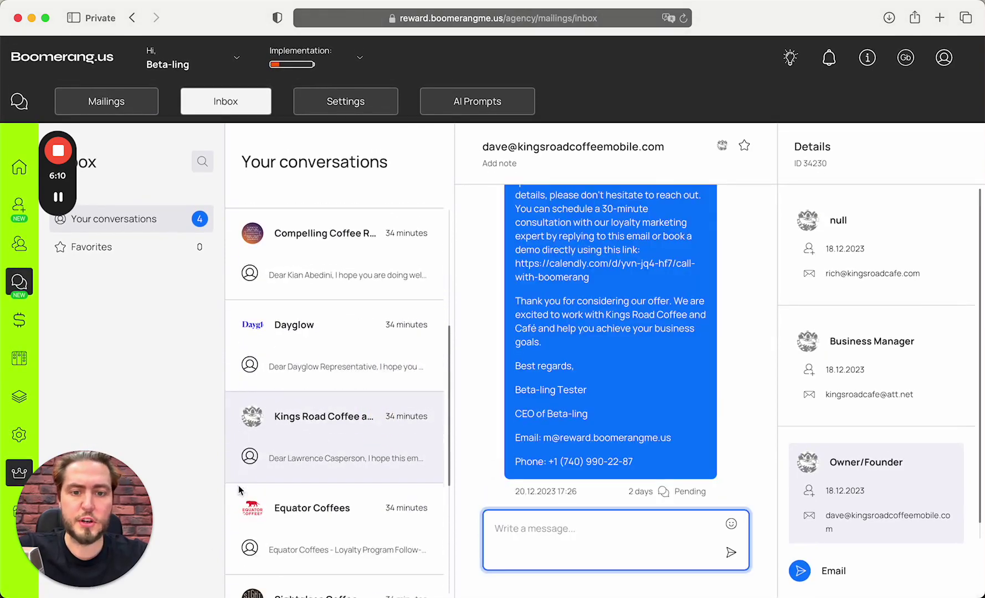
pyautogui.click(339, 403)
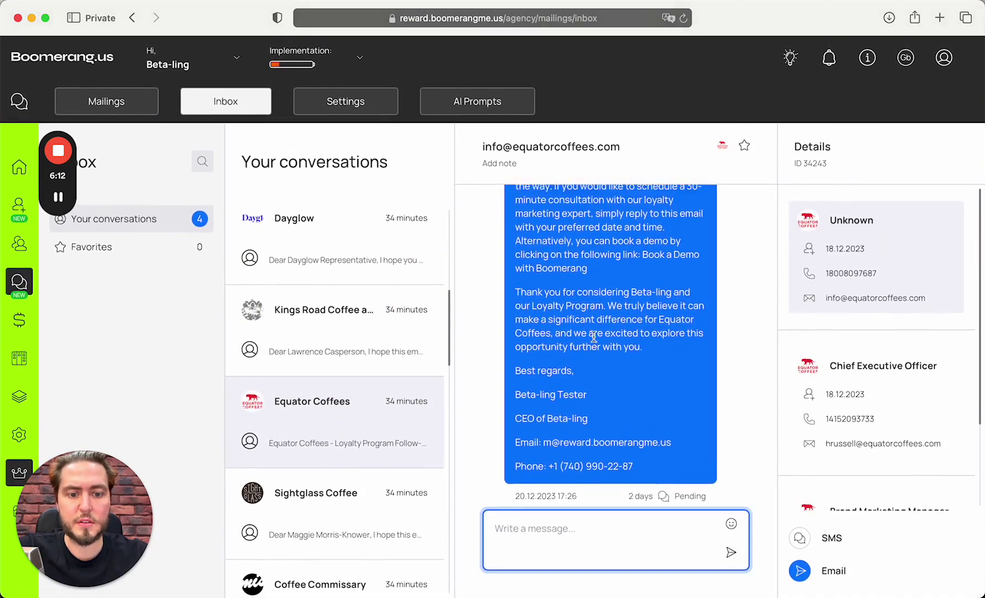
pyautogui.scroll(-3, 282, 486)
pyautogui.click(341, 417)
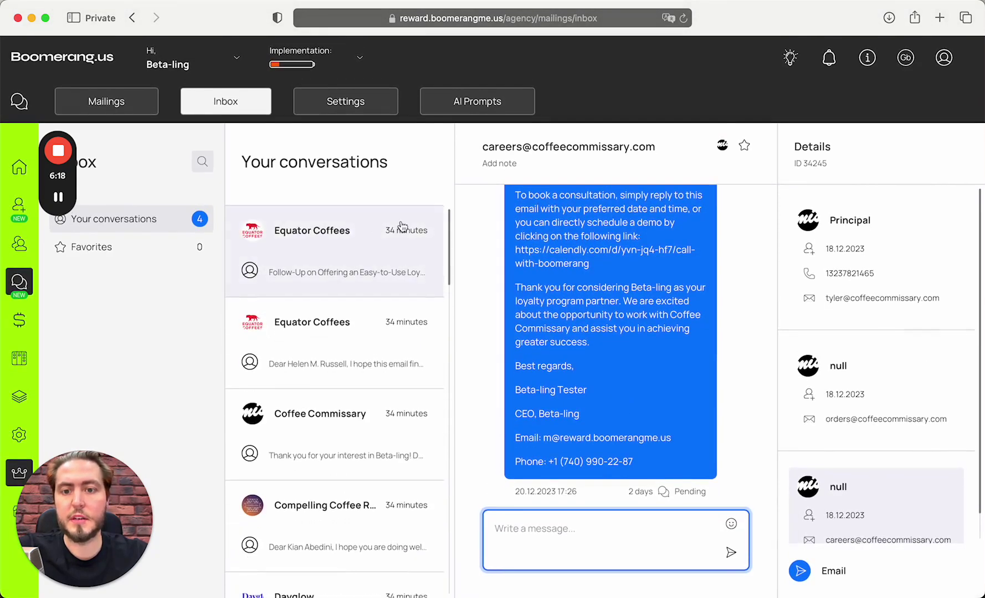
pyautogui.scroll(-3, 337, 329)
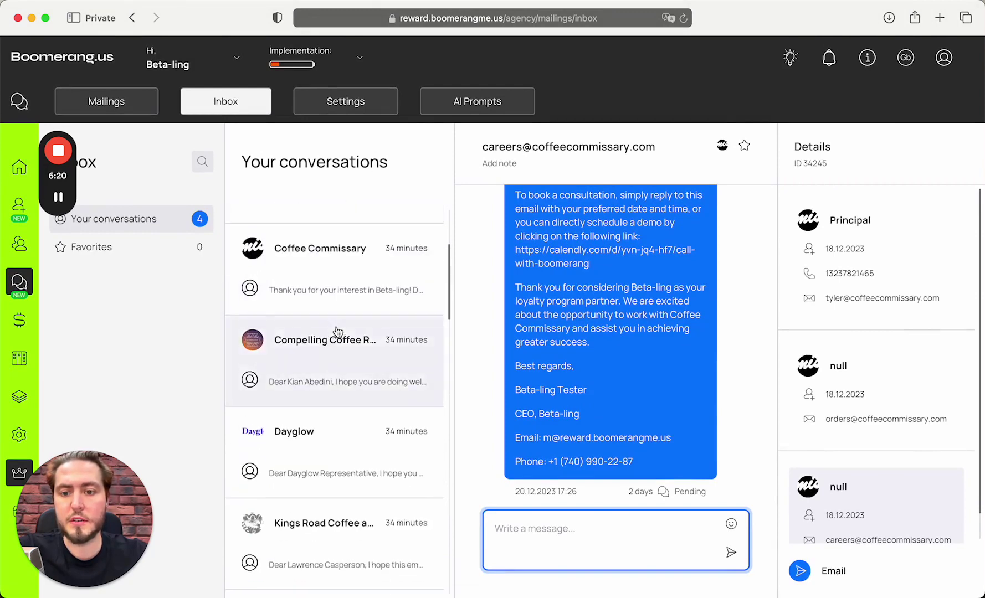
pyautogui.scroll(3, 337, 343)
# Step: Star both Equator Coffees conversations, check the Favorites filter, then show all conversations again
pyautogui.click(361, 230)
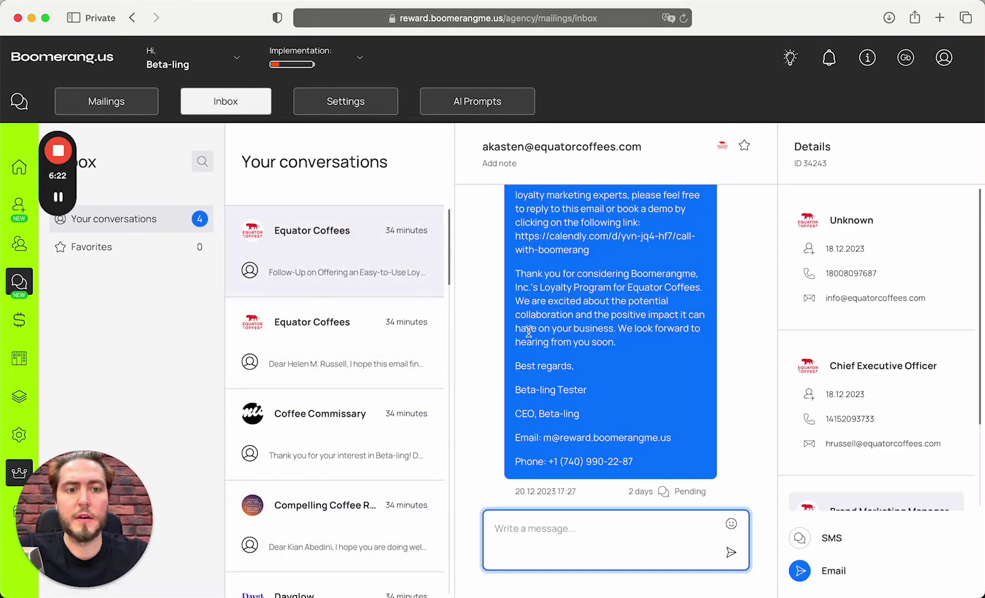
pyautogui.click(745, 151)
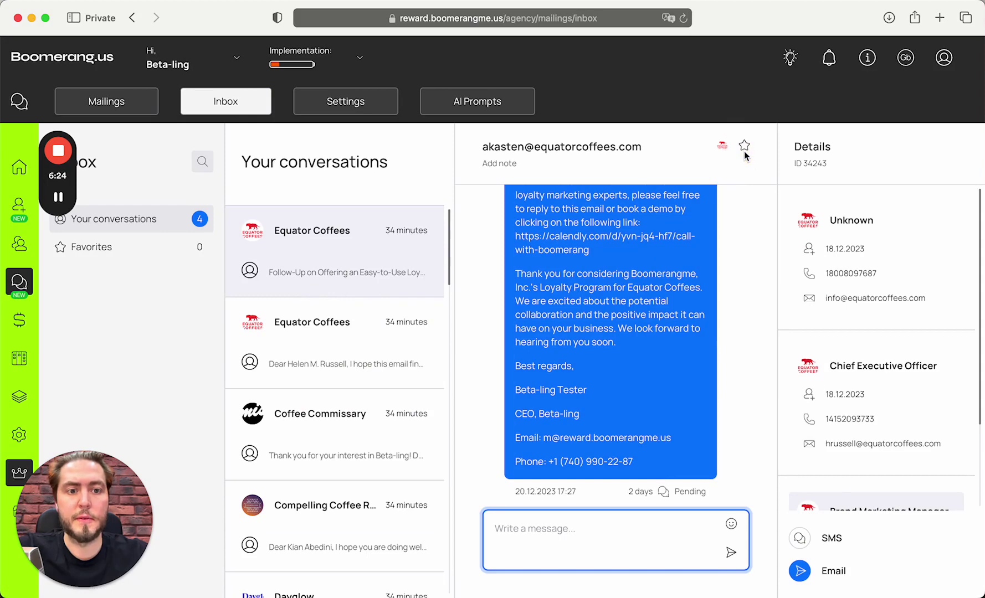
pyautogui.click(745, 148)
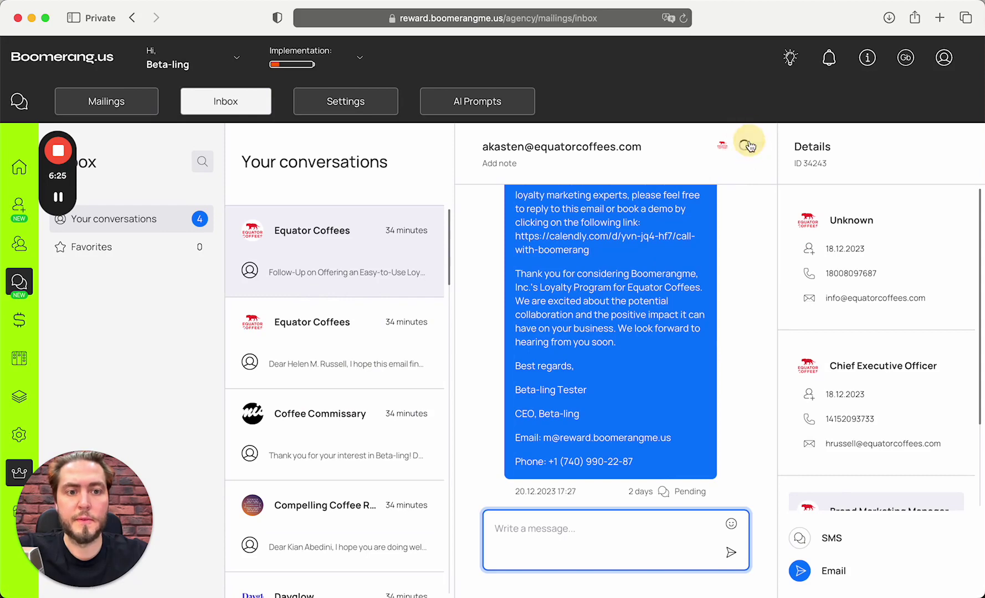
pyautogui.click(379, 340)
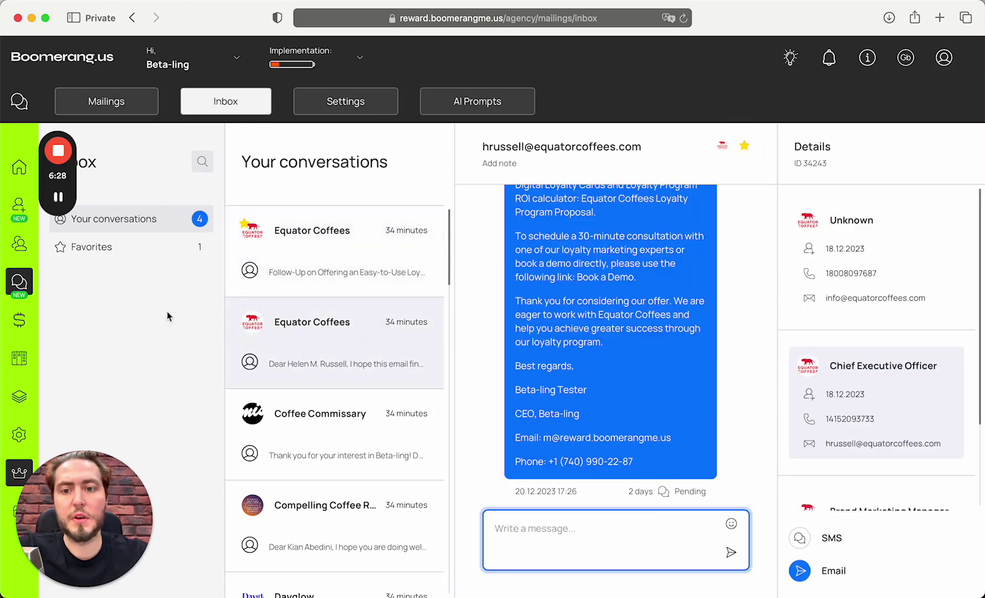
pyautogui.click(141, 248)
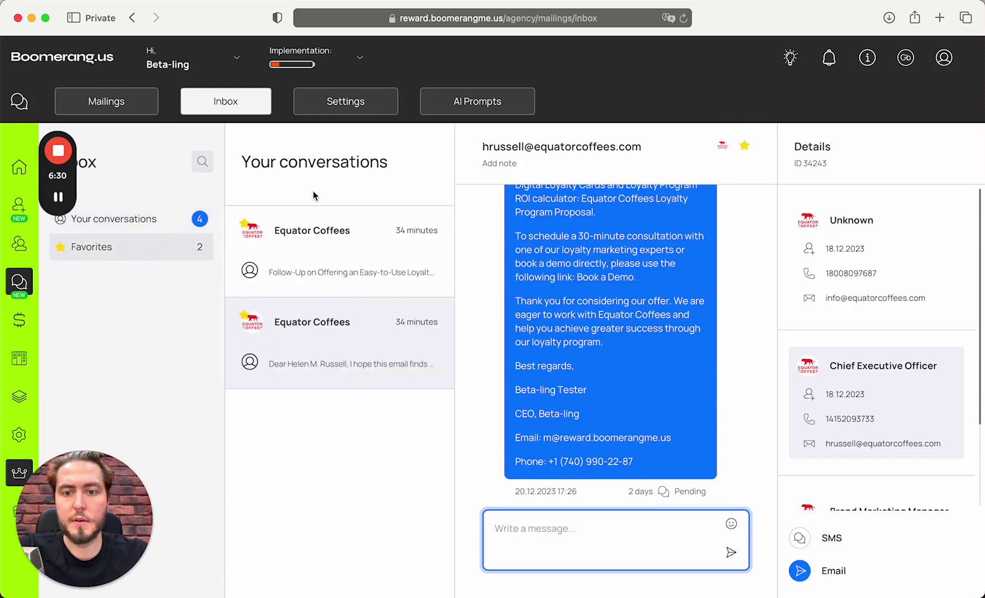
pyautogui.click(395, 256)
pyautogui.click(169, 220)
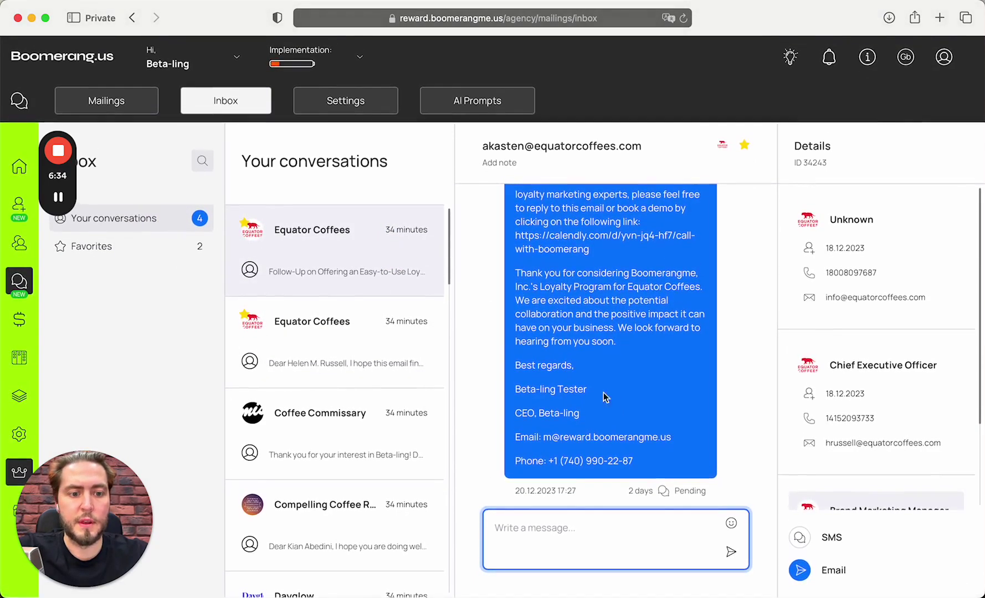
pyautogui.click(144, 230)
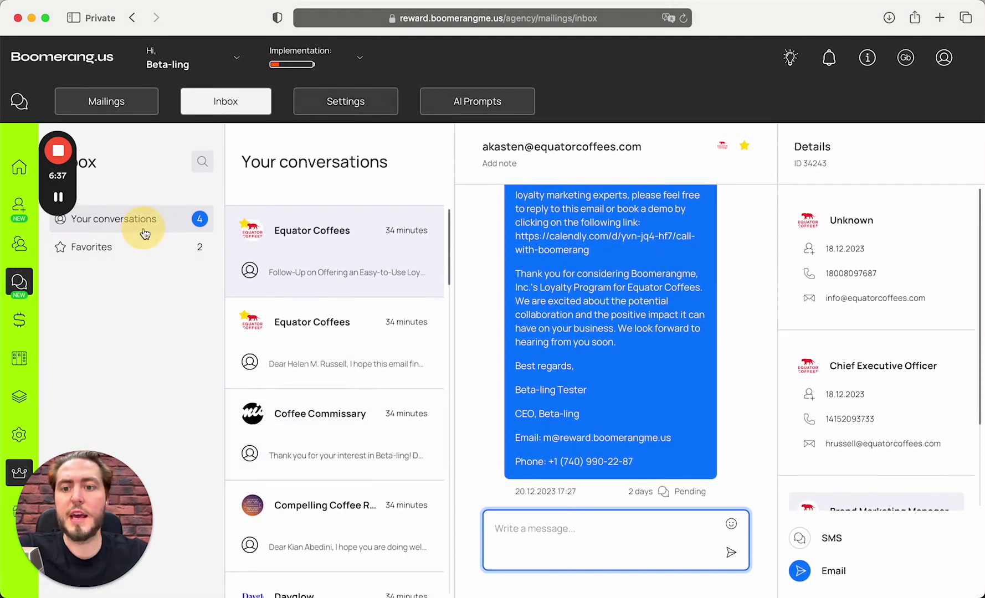
pyautogui.click(524, 103)
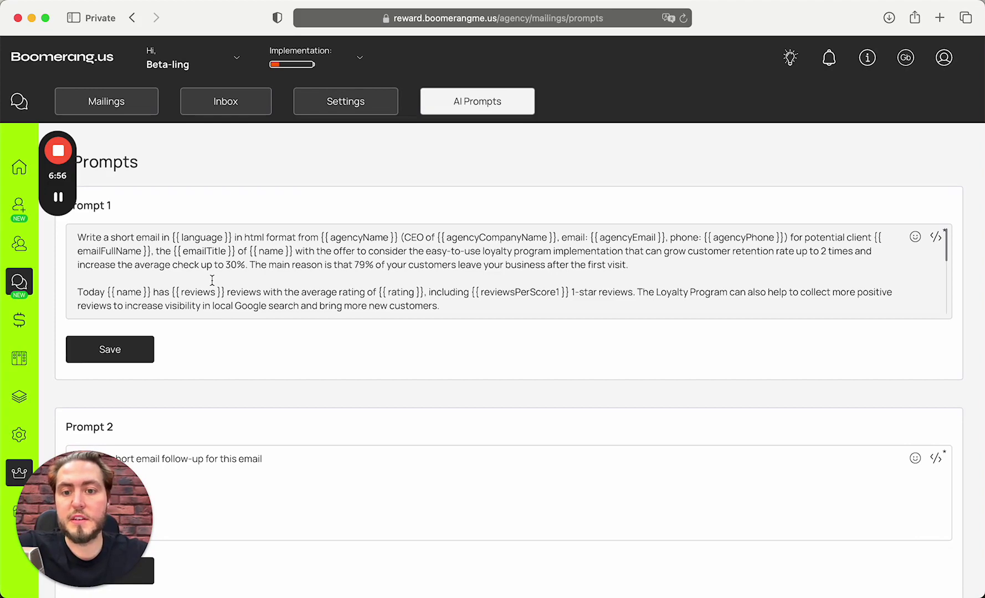
pyautogui.scroll(-10, 212, 280)
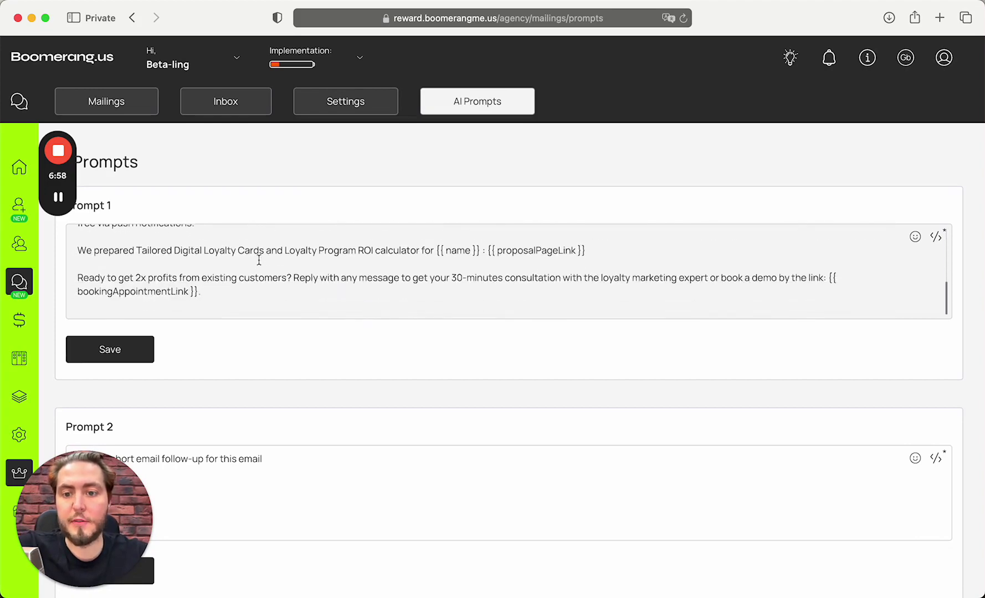
pyautogui.scroll(10, 258, 261)
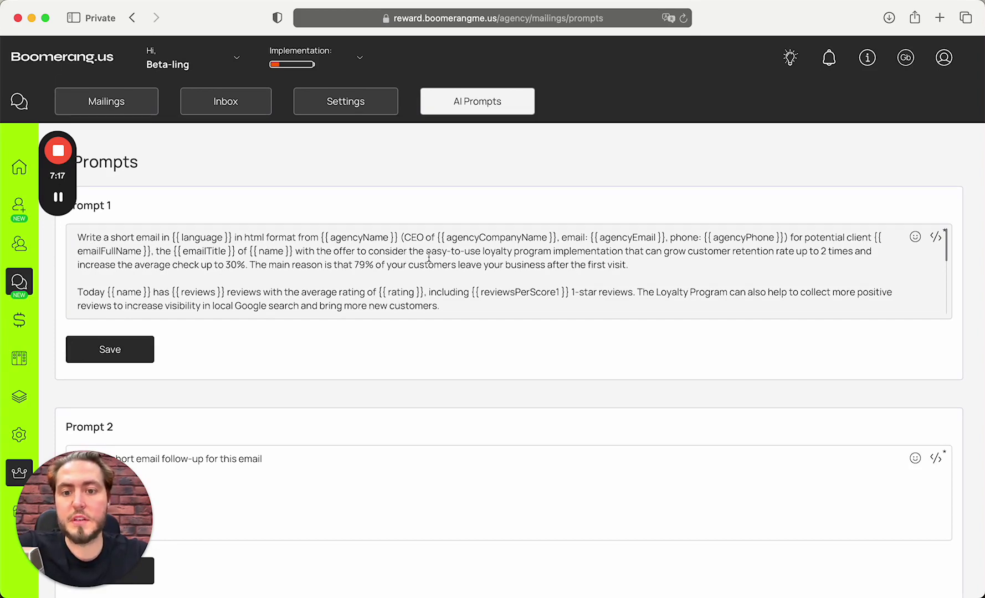
pyautogui.scroll(-2, 695, 263)
pyautogui.scroll(2, 695, 263)
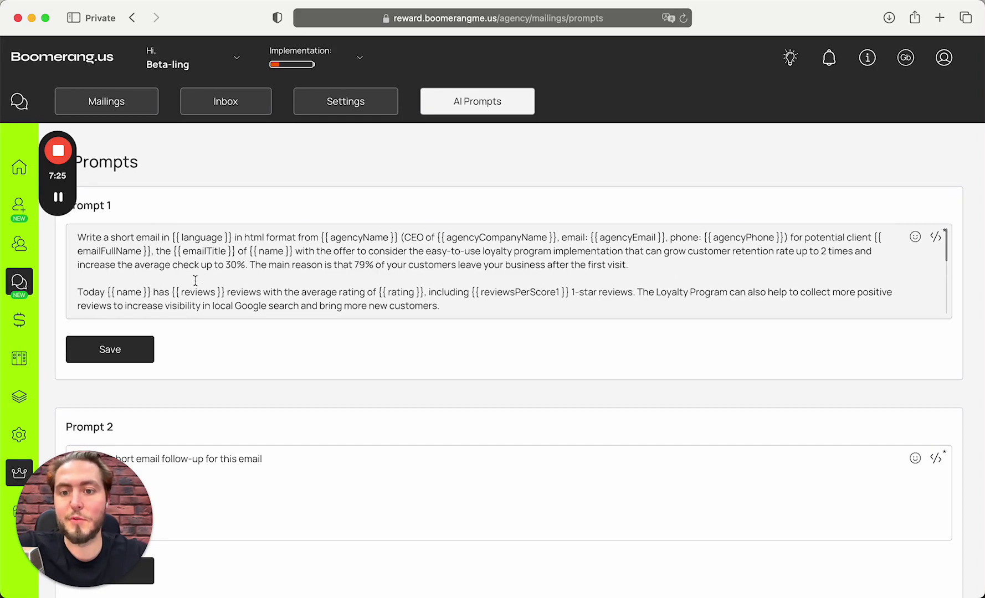
pyautogui.scroll(-2, 299, 270)
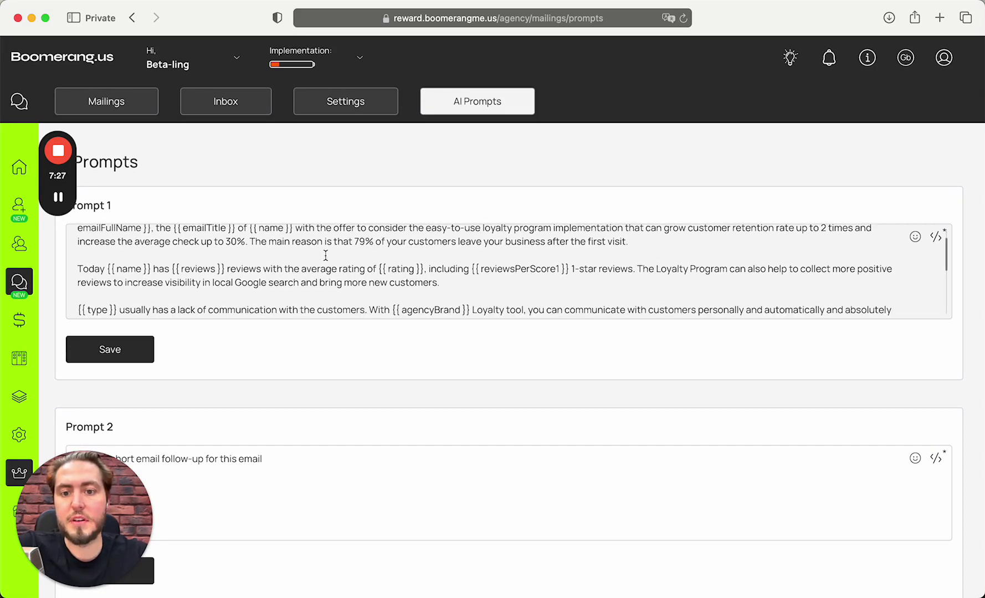
pyautogui.scroll(-1, 413, 244)
pyautogui.scroll(-2, 440, 301)
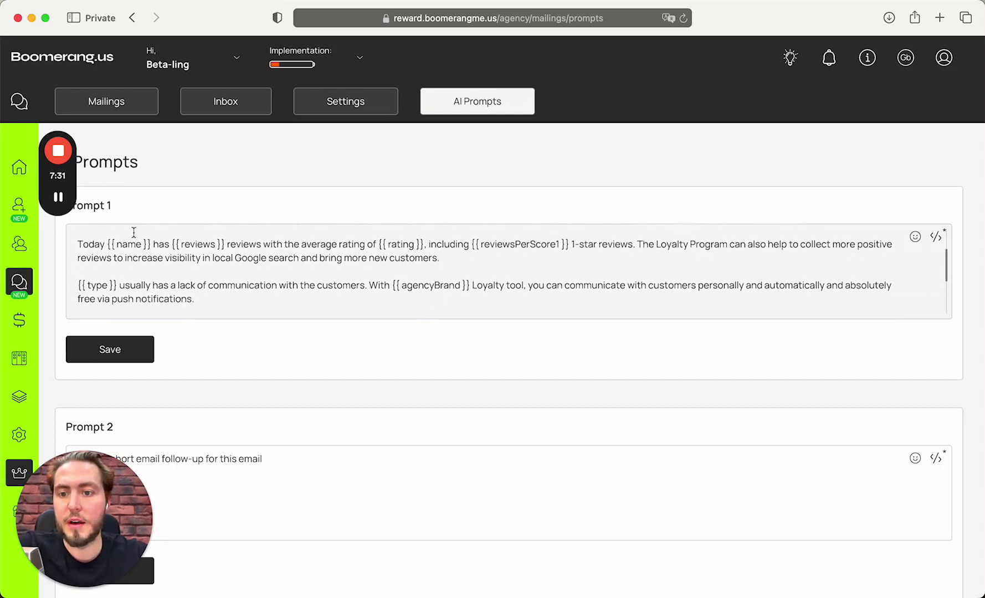
pyautogui.scroll(-2, 201, 249)
pyautogui.scroll(2, 200, 249)
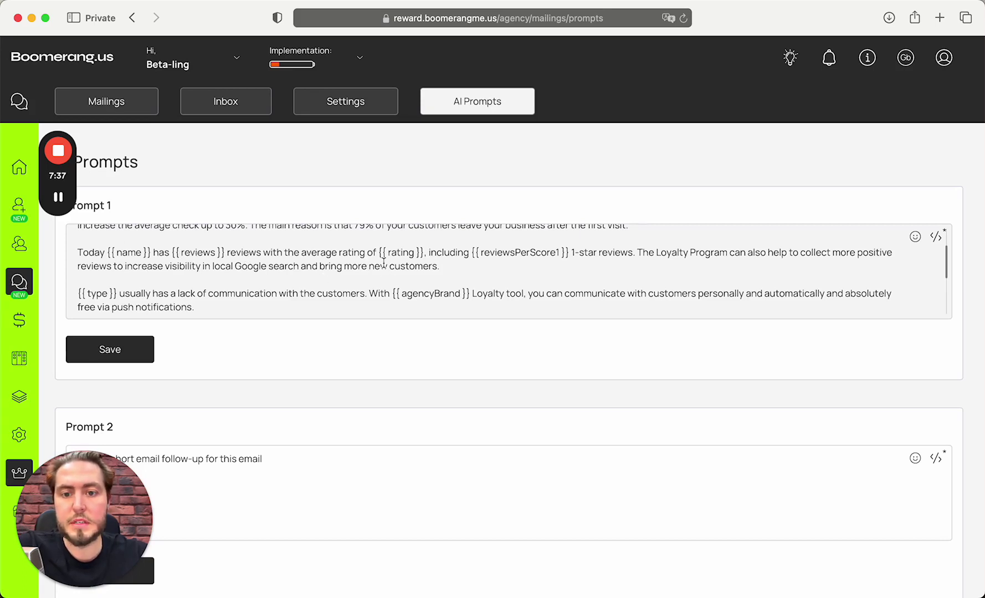
pyautogui.scroll(-2, 383, 263)
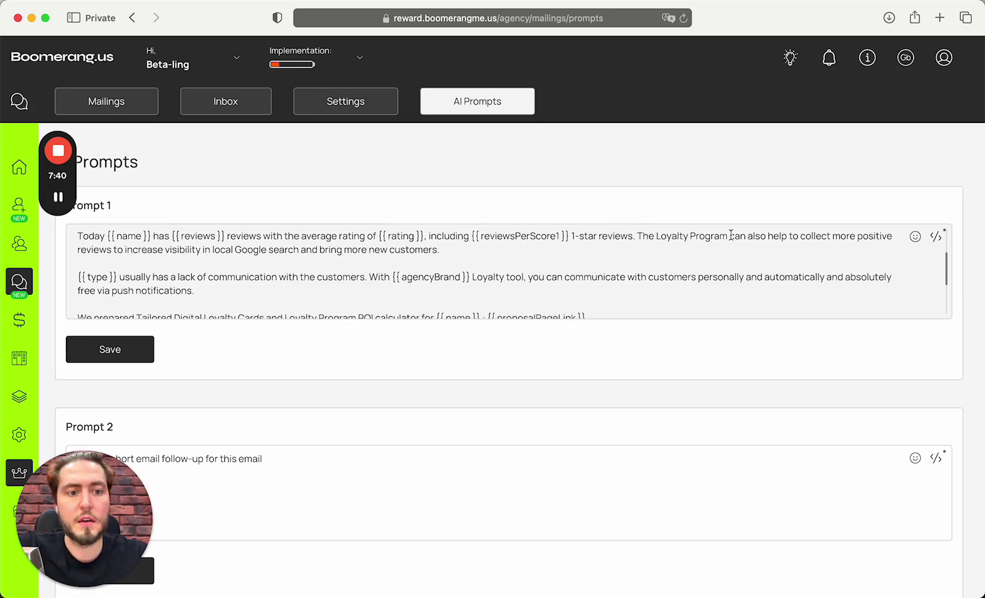
pyautogui.scroll(-2, 204, 303)
pyautogui.scroll(-1, 158, 262)
pyautogui.scroll(1, 161, 244)
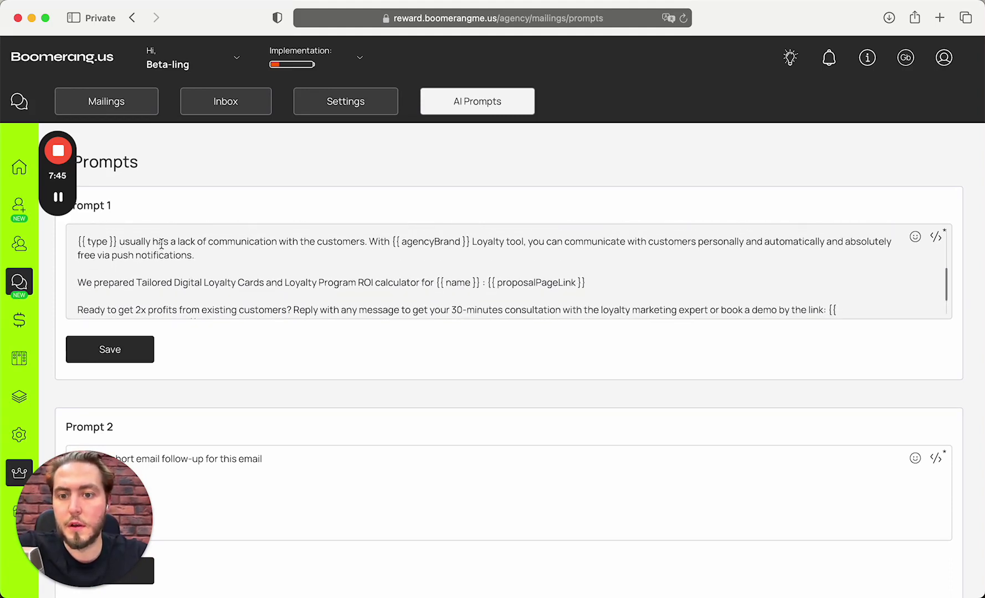
pyautogui.doubleClick(100, 242)
pyautogui.click(136, 242)
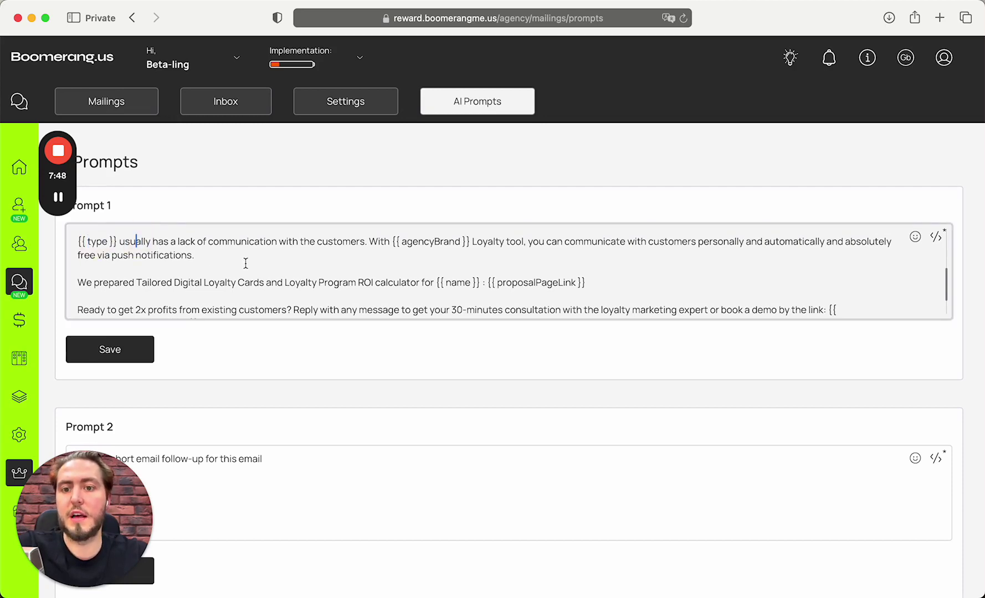
pyautogui.doubleClick(424, 240)
pyautogui.doubleClick(495, 242)
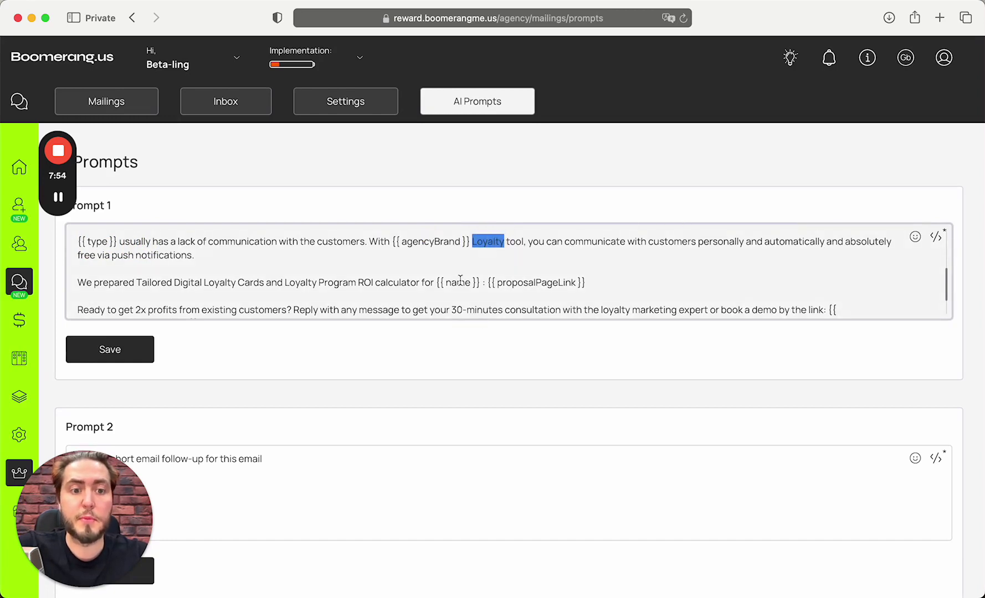
pyautogui.scroll(-1, 460, 279)
pyautogui.scroll(1, 460, 279)
pyautogui.scroll(-1, 460, 280)
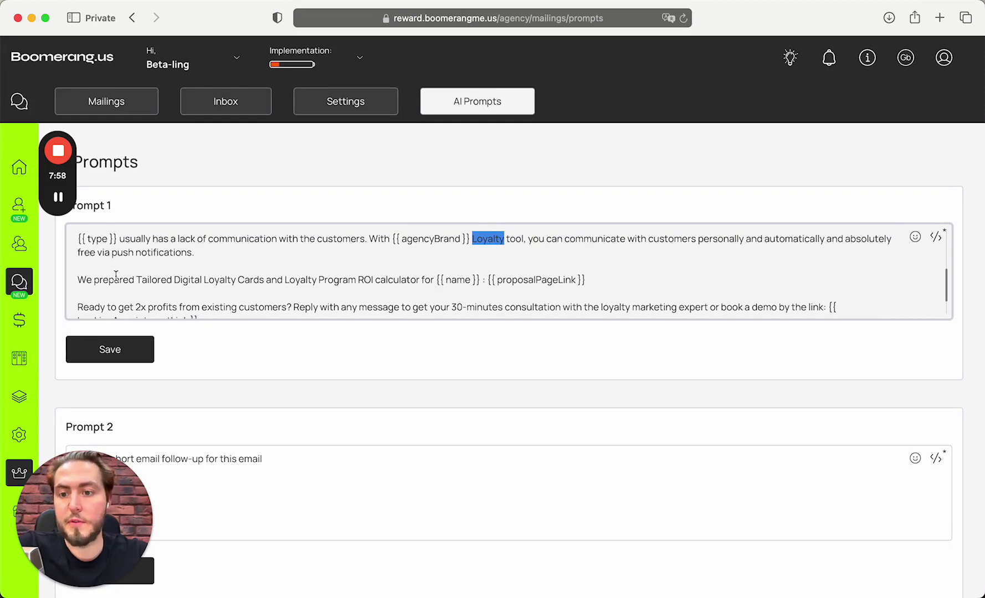
pyautogui.scroll(-1, 116, 275)
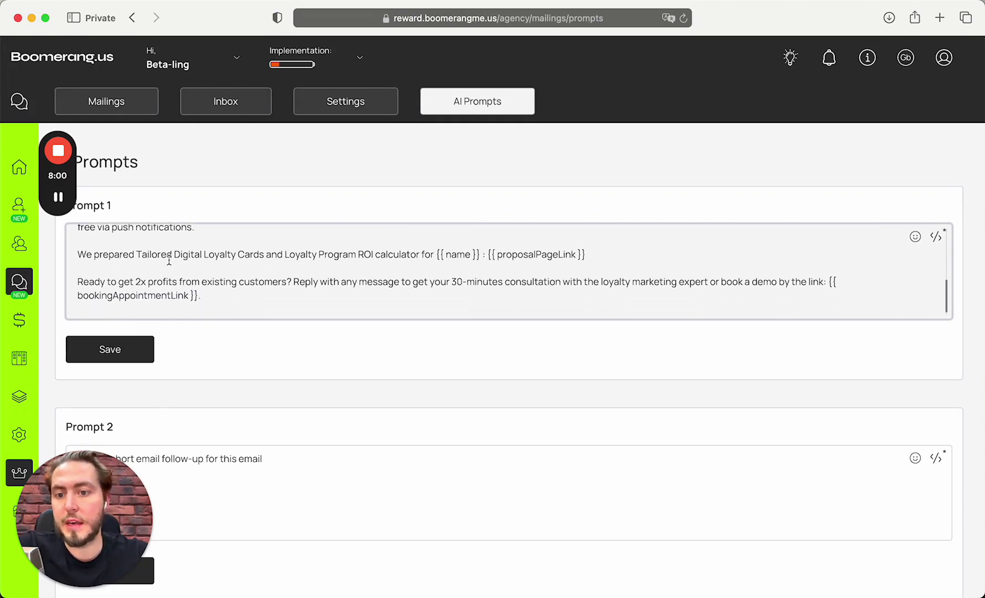
pyautogui.click(225, 254)
pyautogui.moveTo(375, 255); pyautogui.dragTo(425, 255)
pyautogui.doubleClick(465, 255)
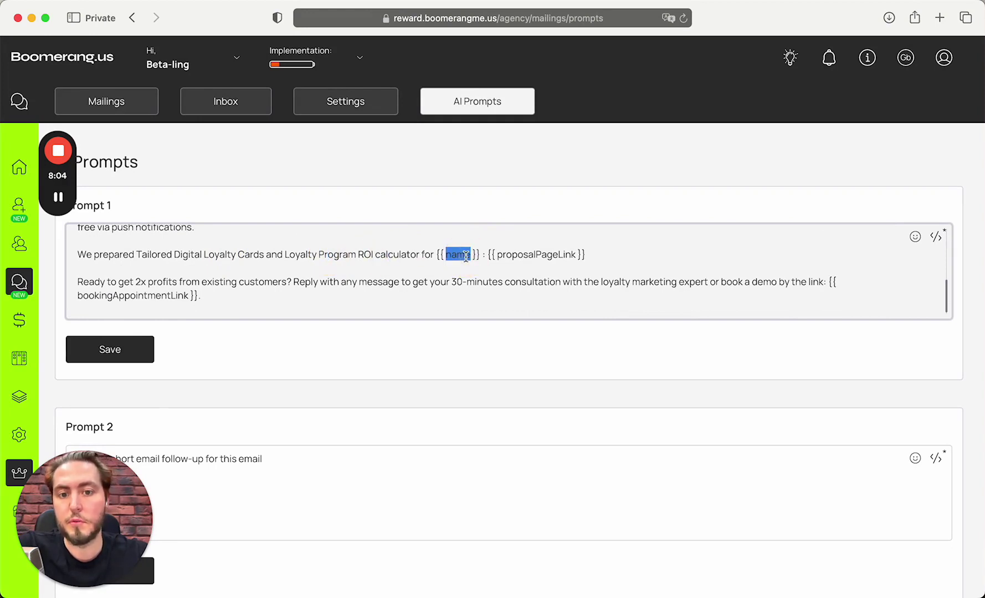
pyautogui.doubleClick(529, 255)
pyautogui.scroll(-1, 458, 261)
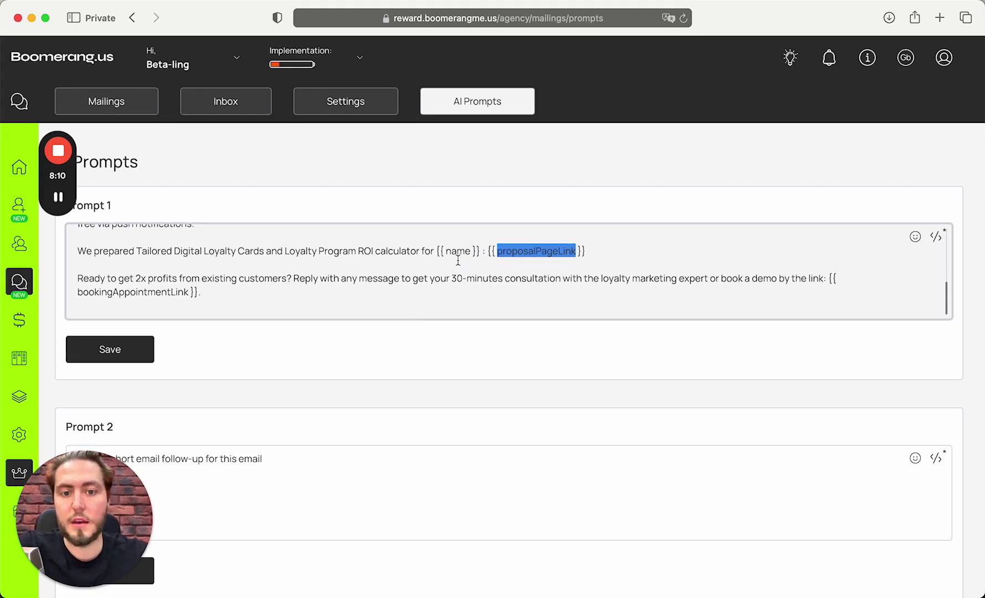
pyautogui.scroll(-1, 458, 261)
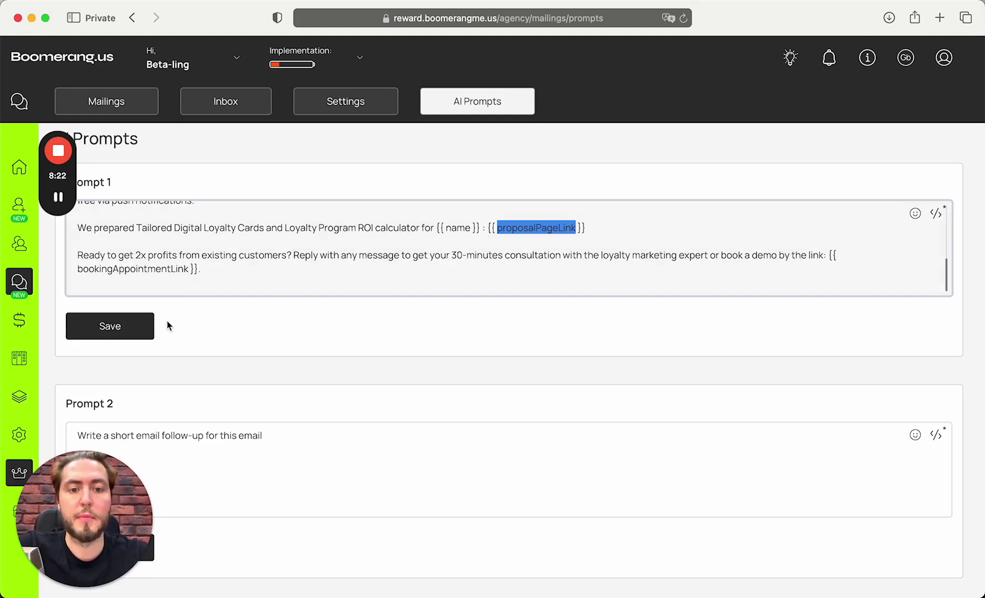
pyautogui.scroll(-2, 169, 277)
pyautogui.doubleClick(173, 231)
pyautogui.scroll(-4, 376, 233)
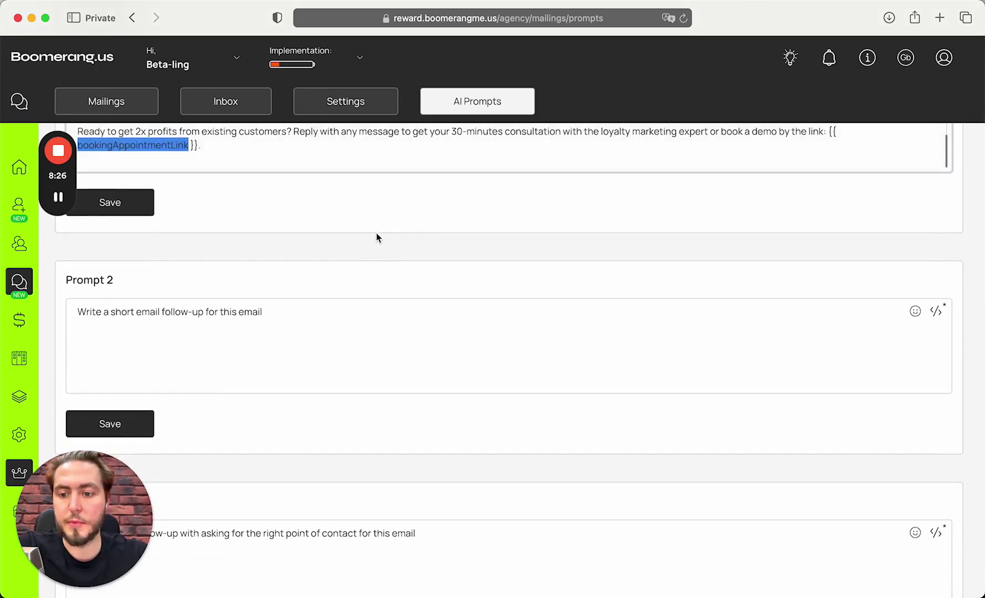
pyautogui.scroll(-2, 376, 236)
pyautogui.tripleClick(334, 272)
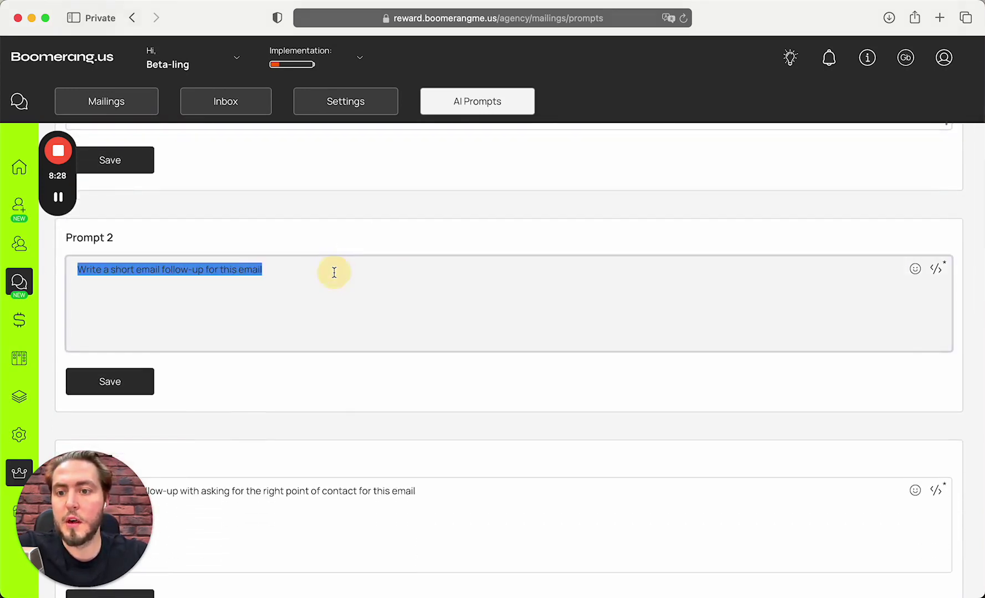
pyautogui.click(334, 273)
pyautogui.scroll(-6, 308, 333)
pyautogui.tripleClick(196, 361)
pyautogui.click(330, 363)
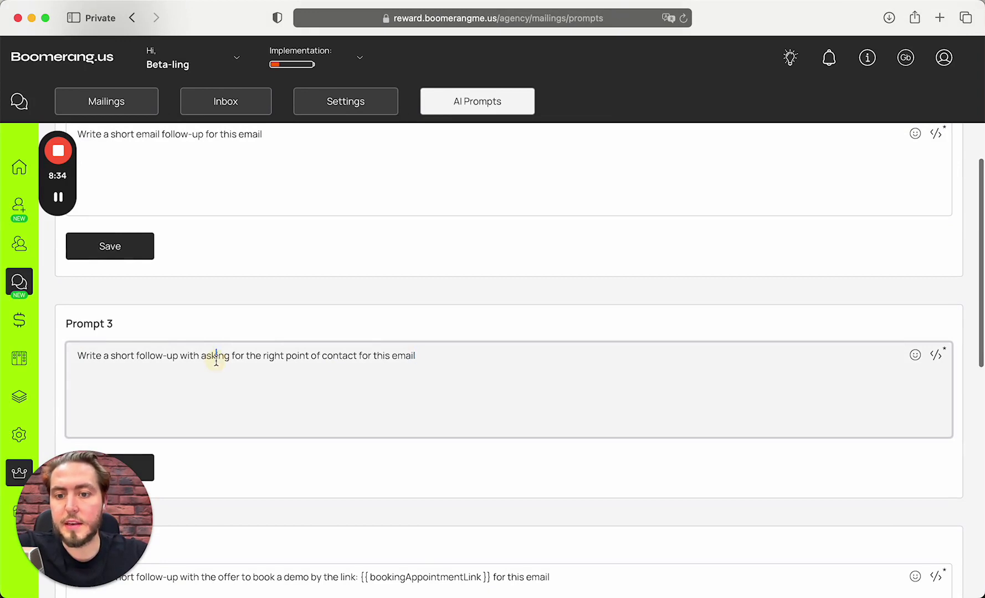
pyautogui.moveTo(214, 359); pyautogui.dragTo(449, 363)
pyautogui.click(449, 363)
pyautogui.scroll(-10, 449, 363)
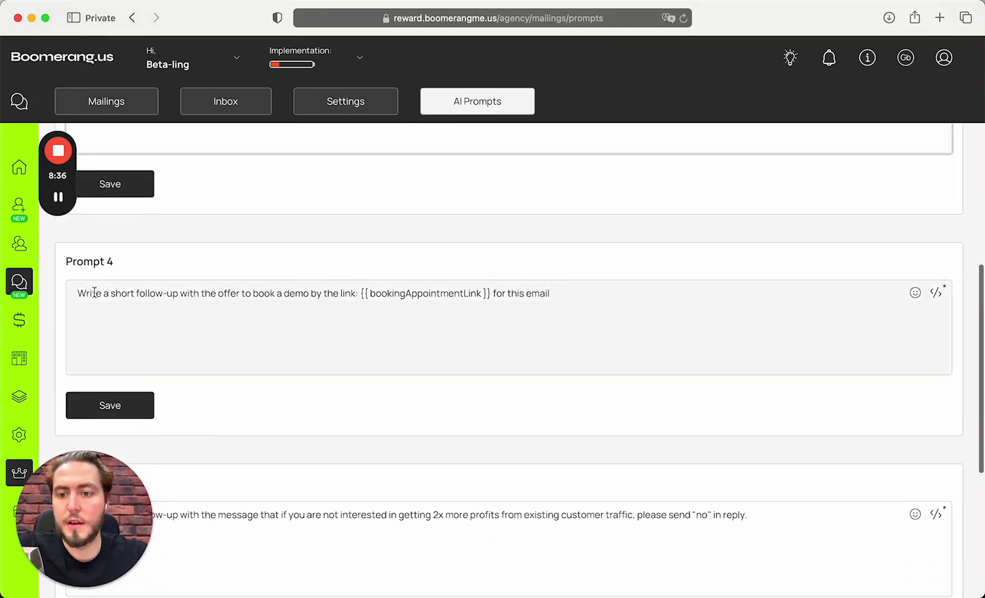
pyautogui.moveTo(79, 293); pyautogui.dragTo(249, 293)
pyautogui.click(242, 301)
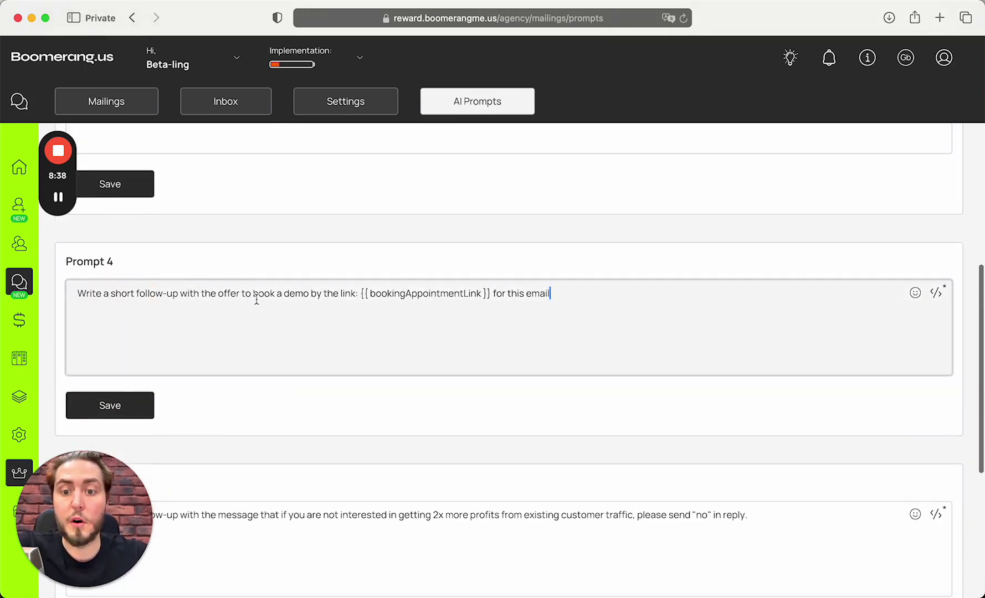
pyautogui.scroll(-5, 398, 308)
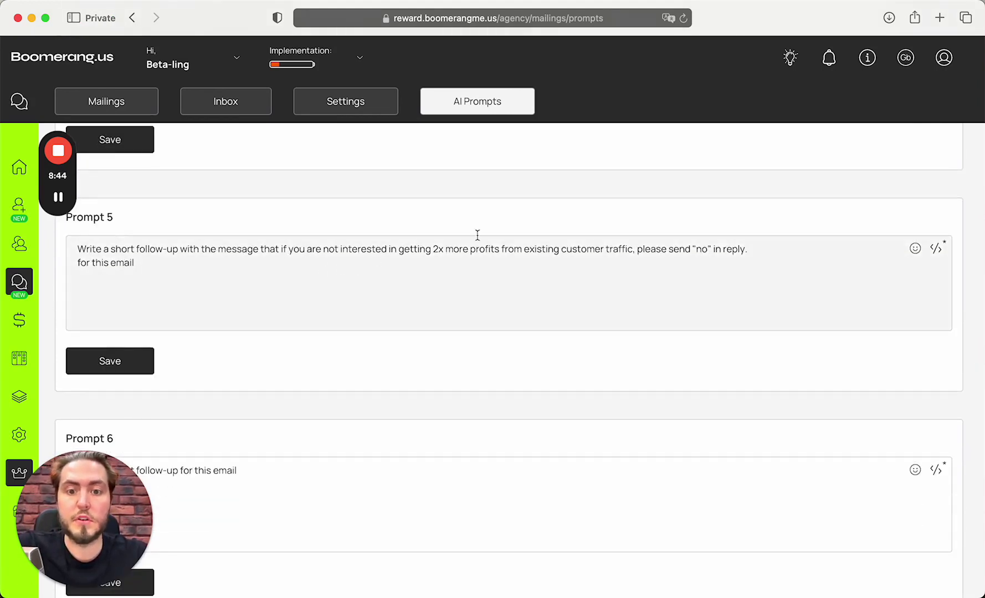
pyautogui.scroll(-2, 337, 317)
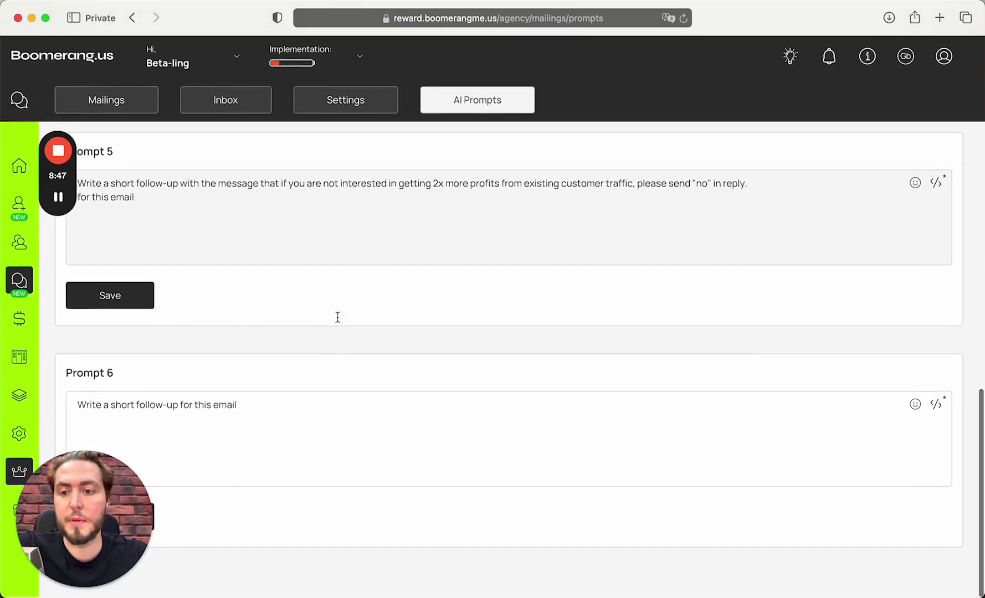
pyautogui.click(279, 417)
pyautogui.press('super+a')
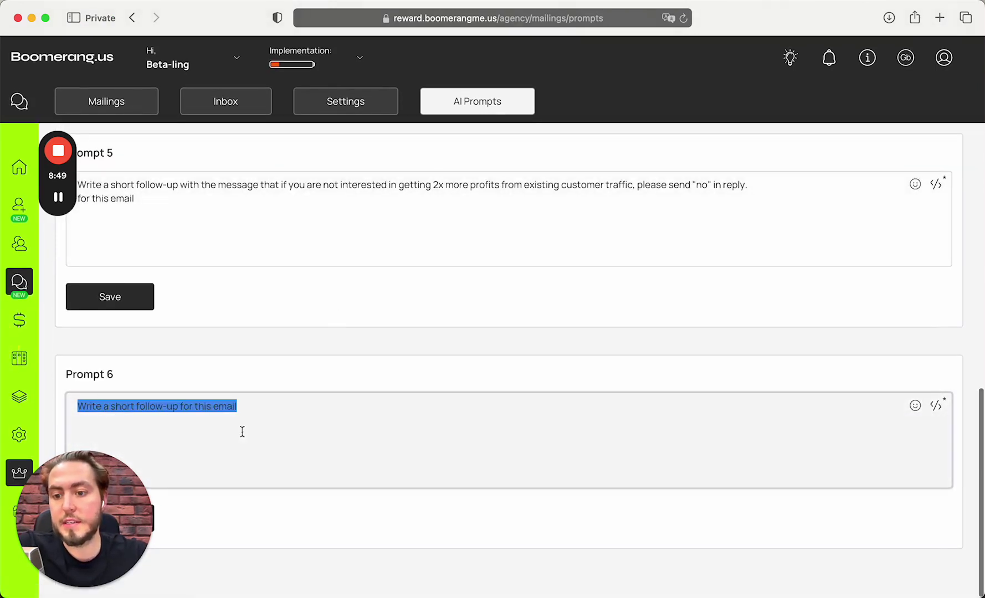
pyautogui.scroll(1, 388, 393)
pyautogui.scroll(5, 360, 394)
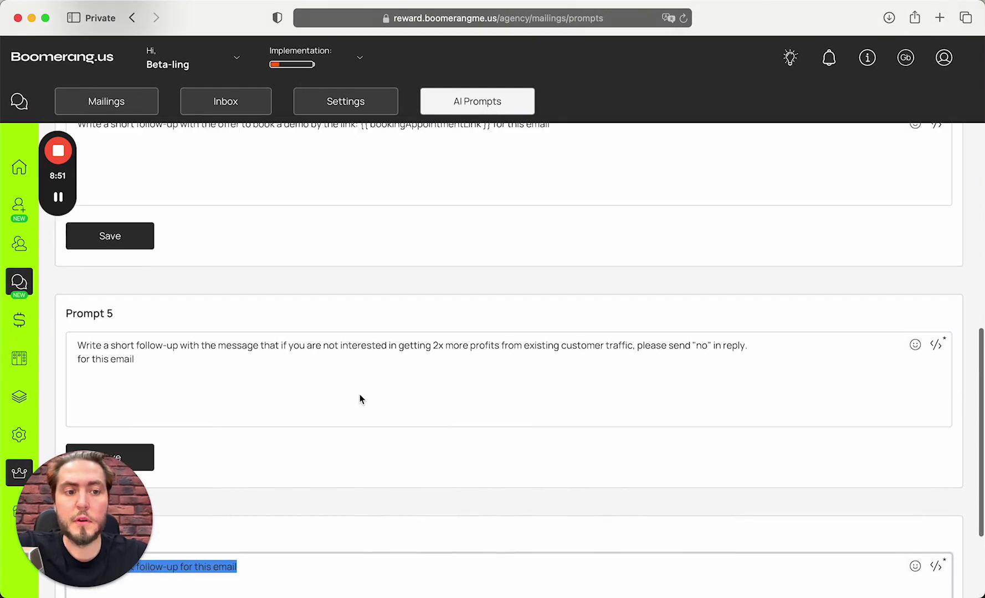
pyautogui.scroll(5, 360, 394)
pyautogui.scroll(10, 359, 394)
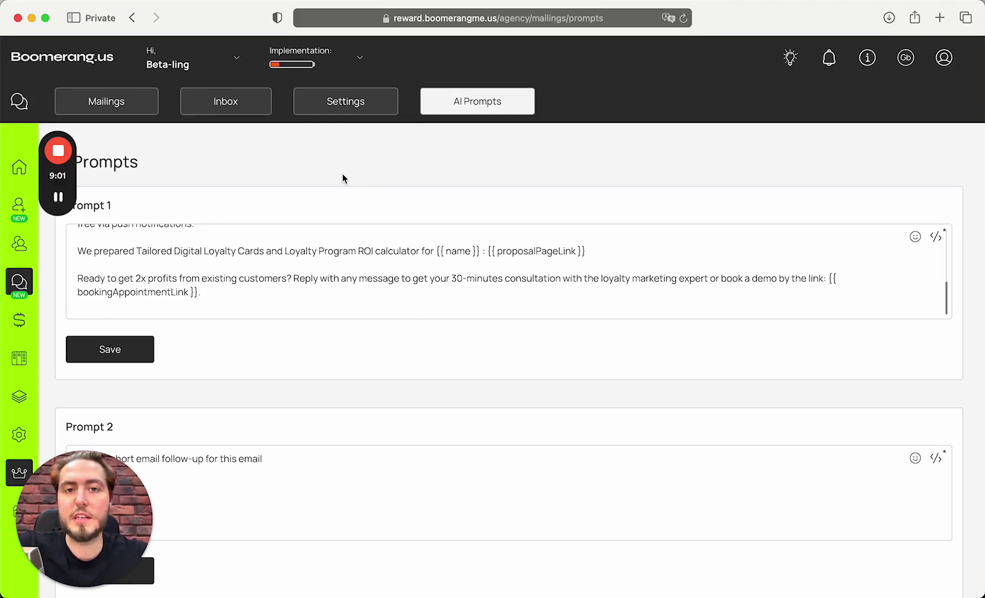
# Step: Open the Sub-accounts page showing 50 trial, 0 paid sub-accounts and 3 included seats
pyautogui.scroll(-3, 342, 178)
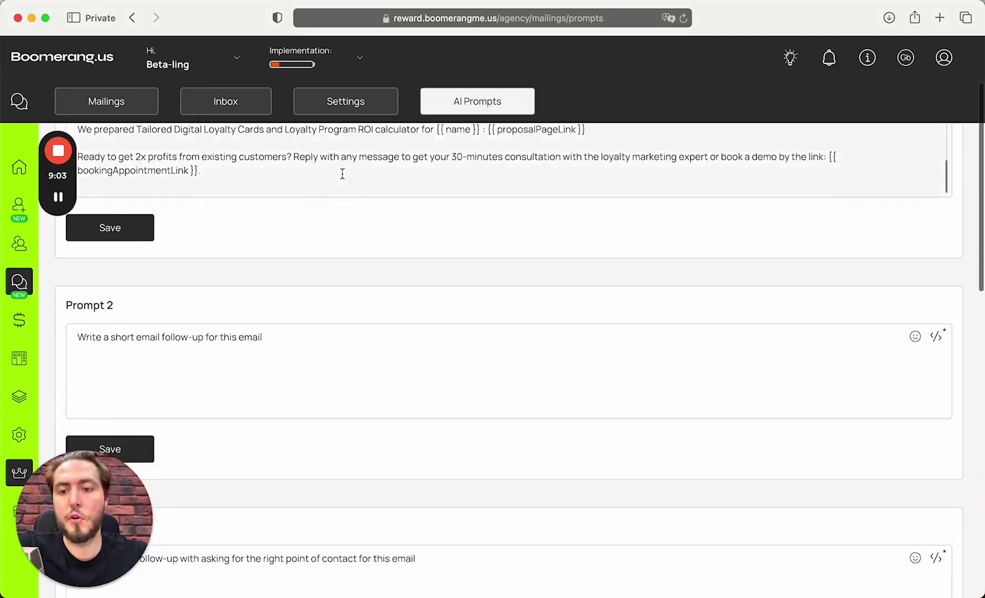
pyautogui.scroll(3, 97, 279)
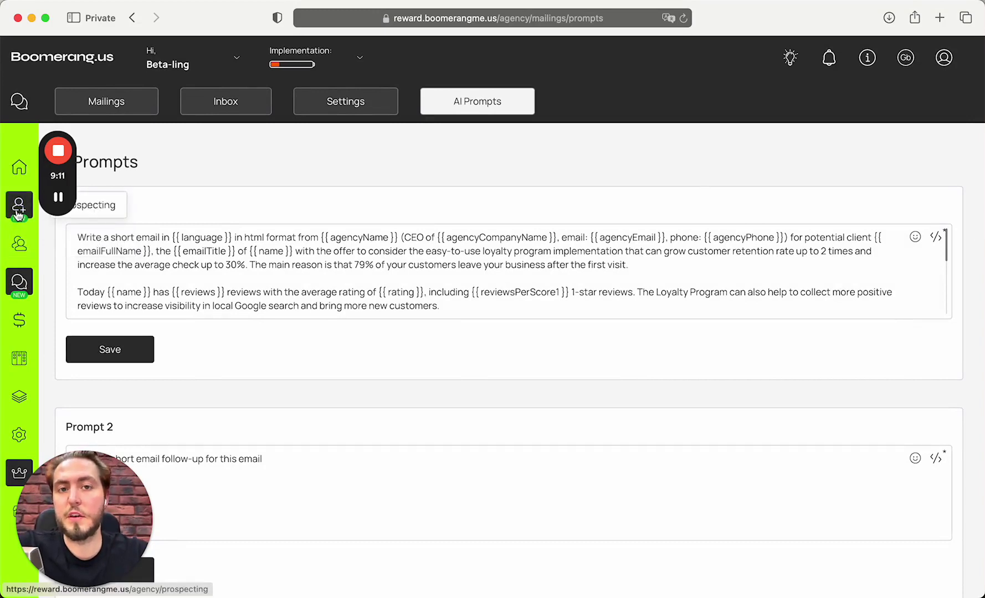
pyautogui.click(21, 245)
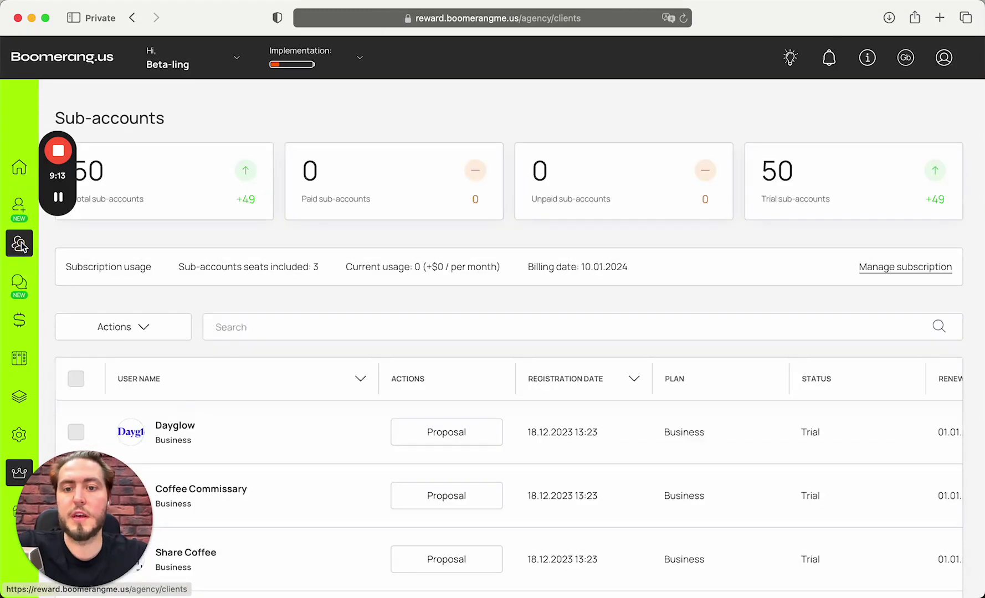
pyautogui.scroll(-3, 247, 270)
pyautogui.scroll(3, 248, 270)
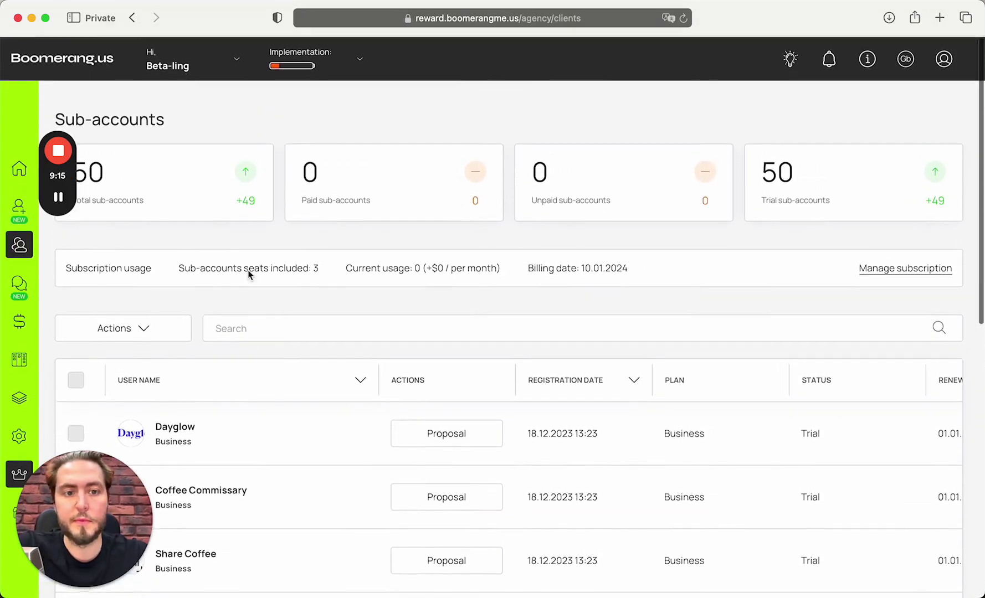
# Step: Return to the Mailings list showing the scheduled Coffee Shops mailing with 104 recipients
pyautogui.click(21, 281)
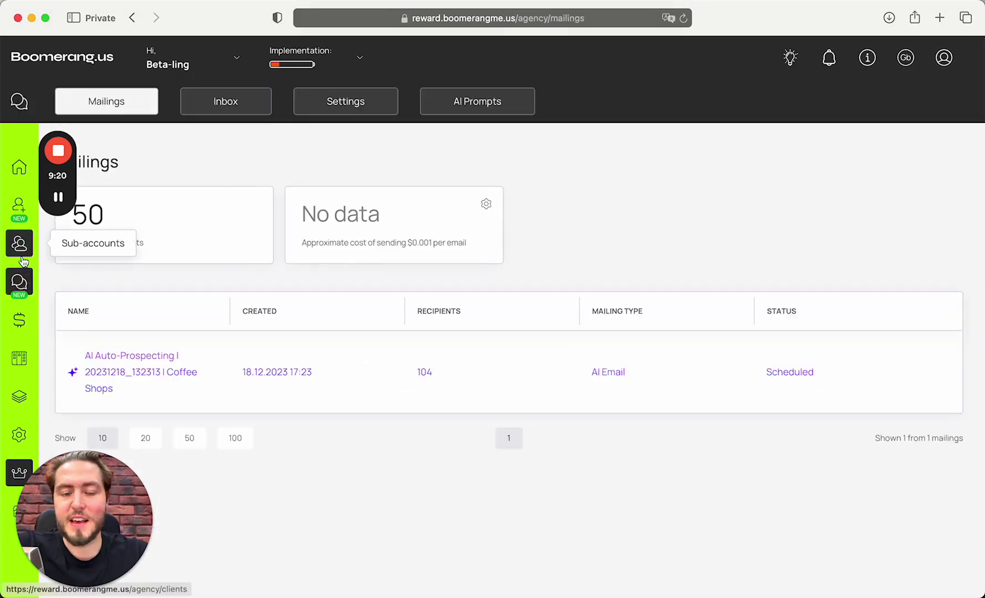